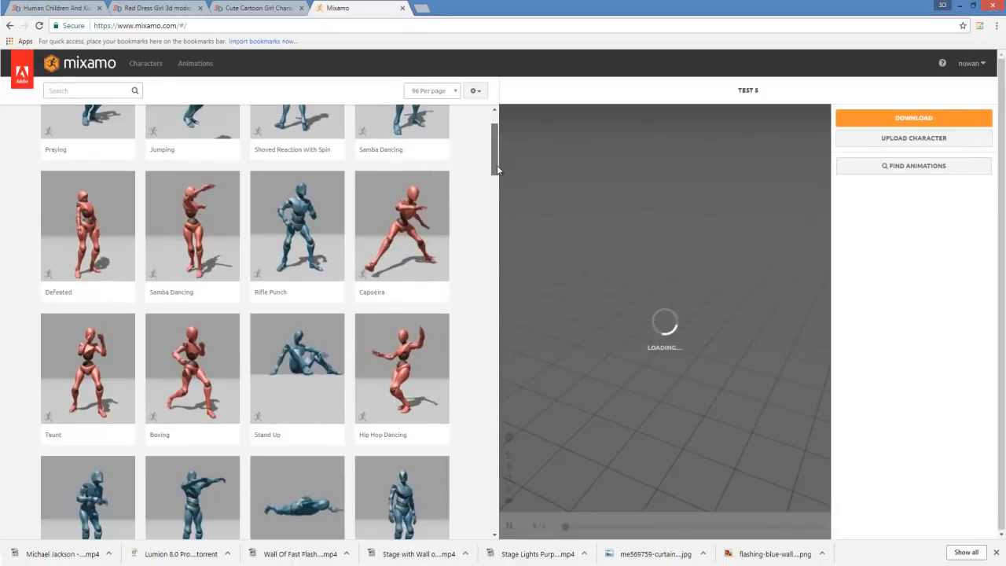
Step: Switch the previewed character from the uploaded girl model to Remy from the character library
drag(495, 249, 496, 370)
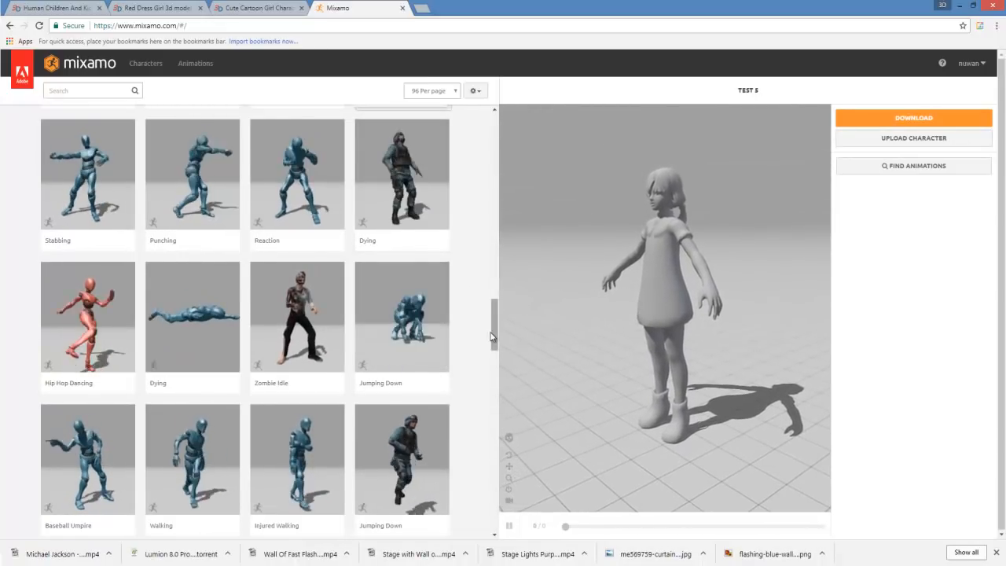
drag(496, 301, 512, 124)
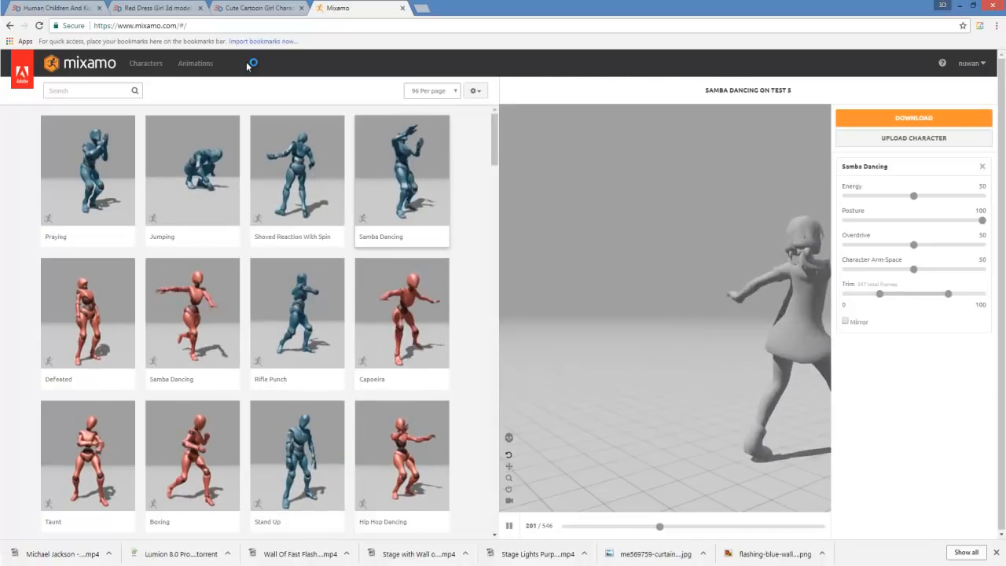
click(143, 66)
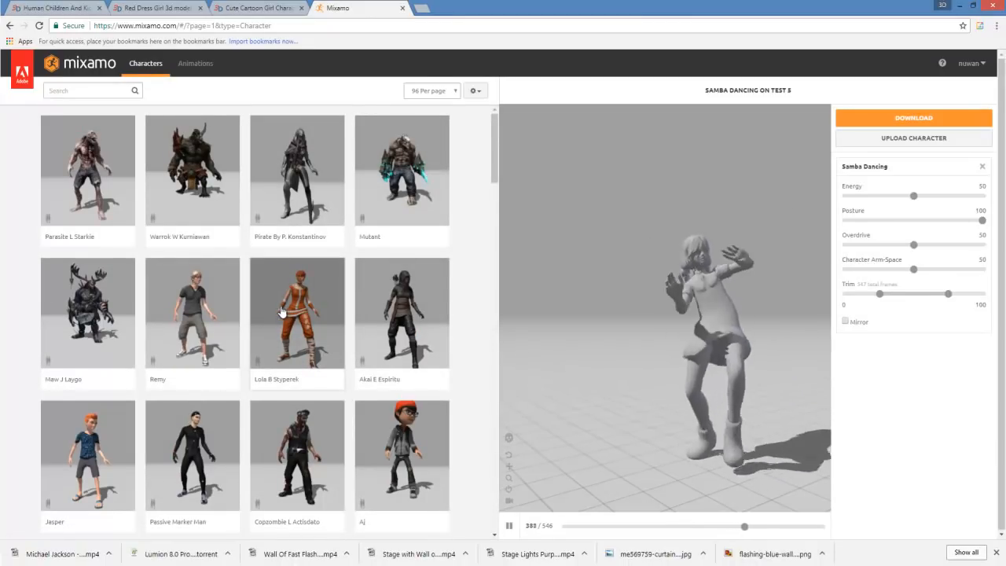
click(211, 315)
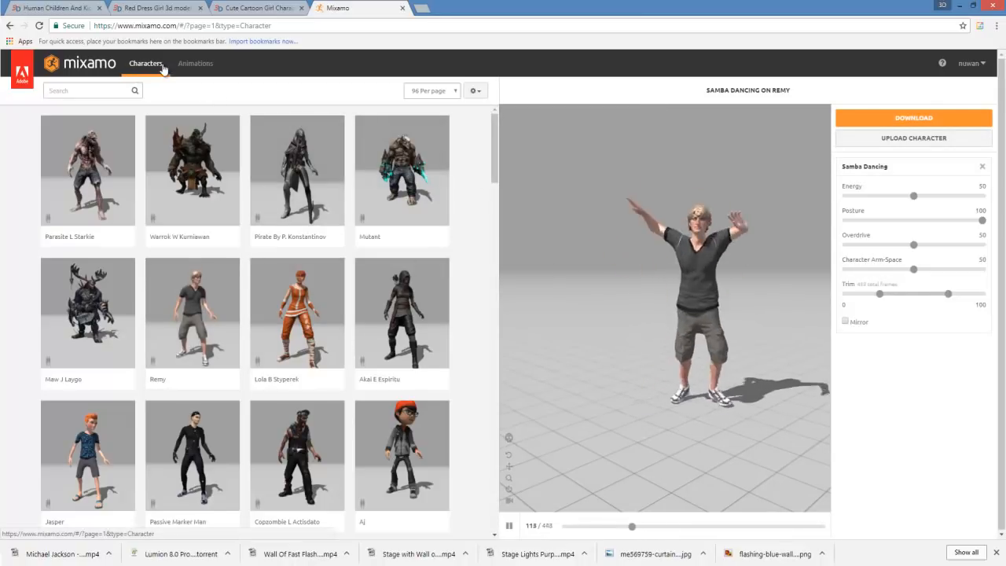
Step: Look through the available characters and browse the full animation library to the end of its first page
drag(495, 145, 495, 118)
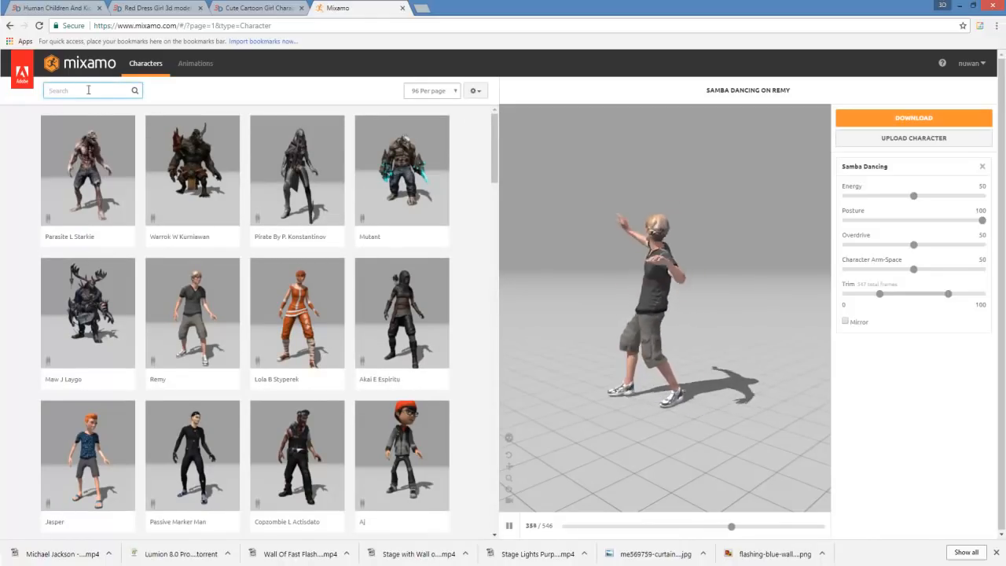
scroll(157, 221, down, 2)
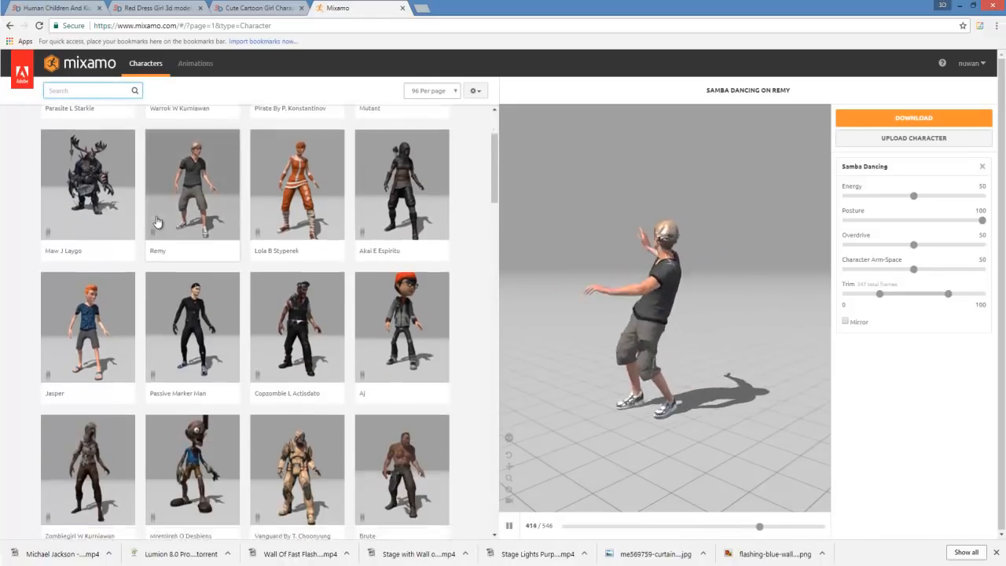
scroll(157, 222, down, 2)
scroll(157, 222, up, 4)
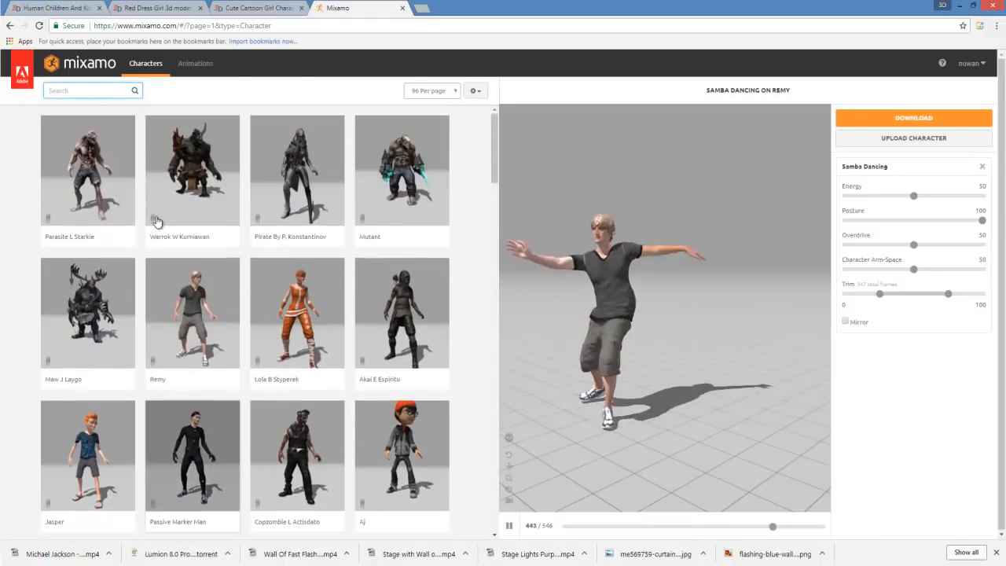
click(188, 69)
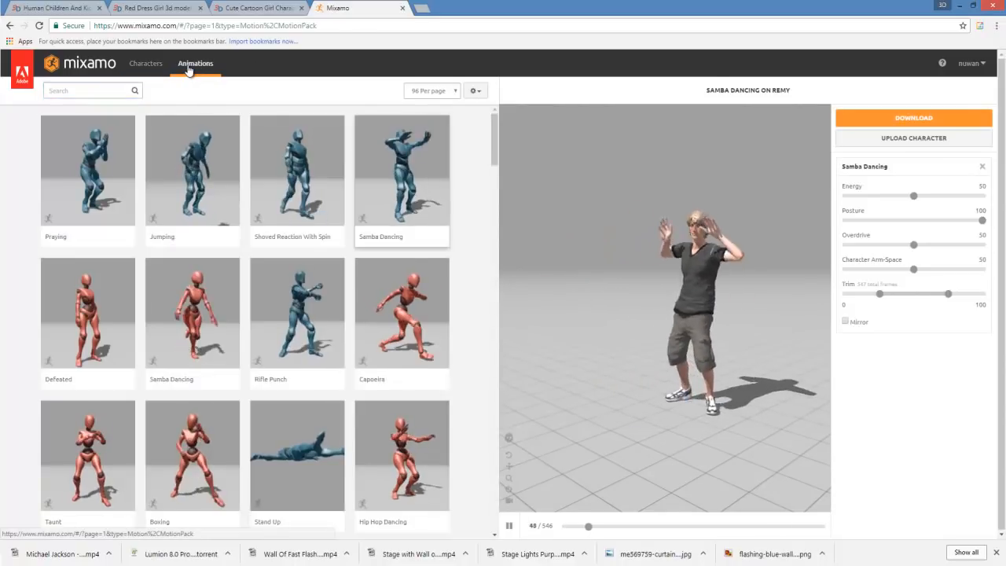
drag(495, 140, 499, 492)
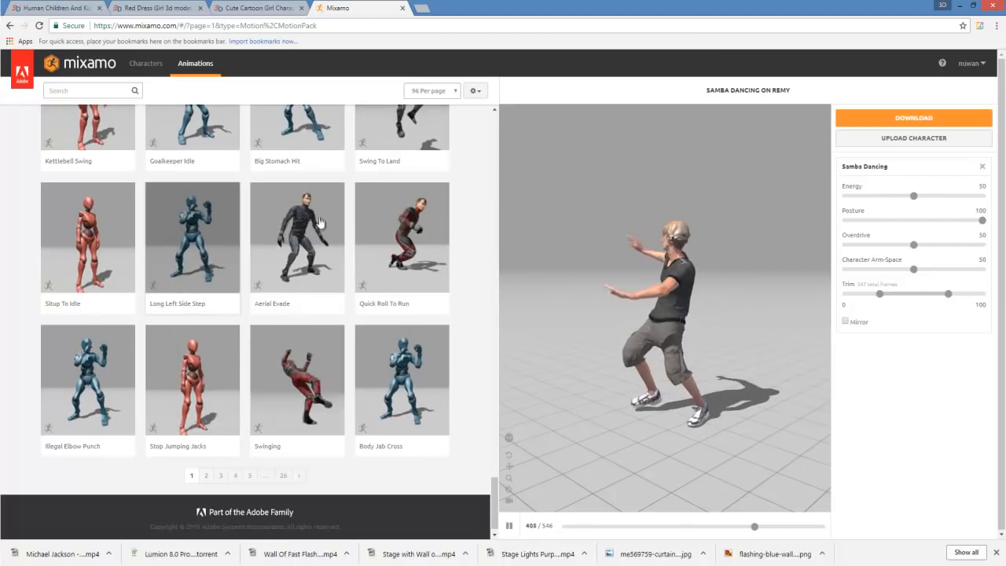
Step: Filter the animations by the Dance genre and apply the blue-figure Hip Hop Dancing motion to Remy
drag(495, 511, 496, 405)
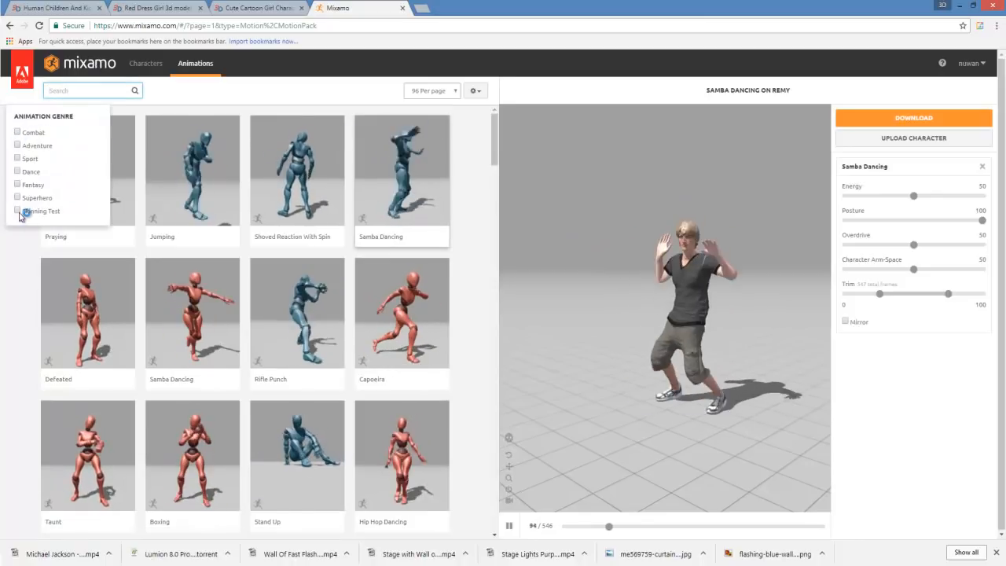
click(18, 172)
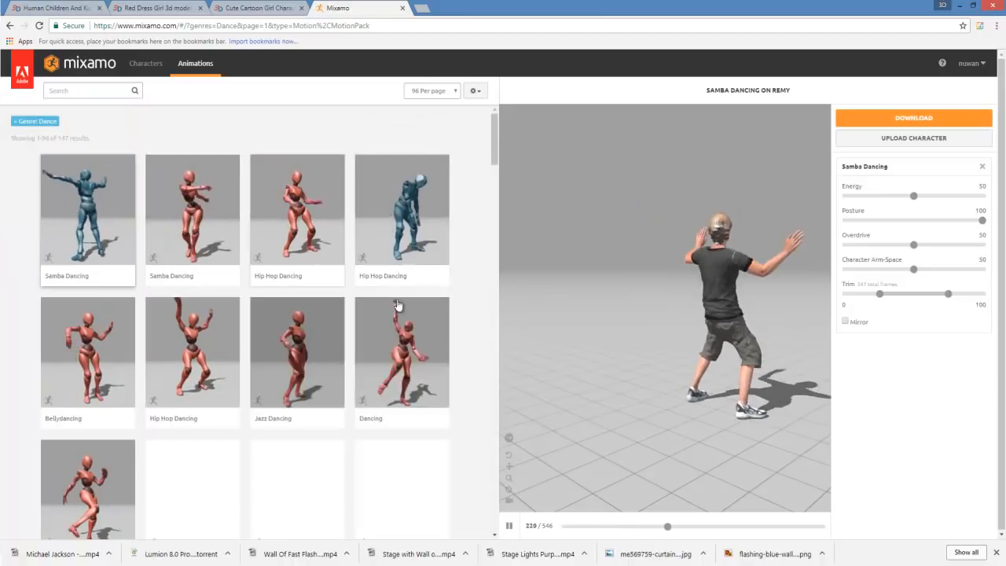
click(404, 214)
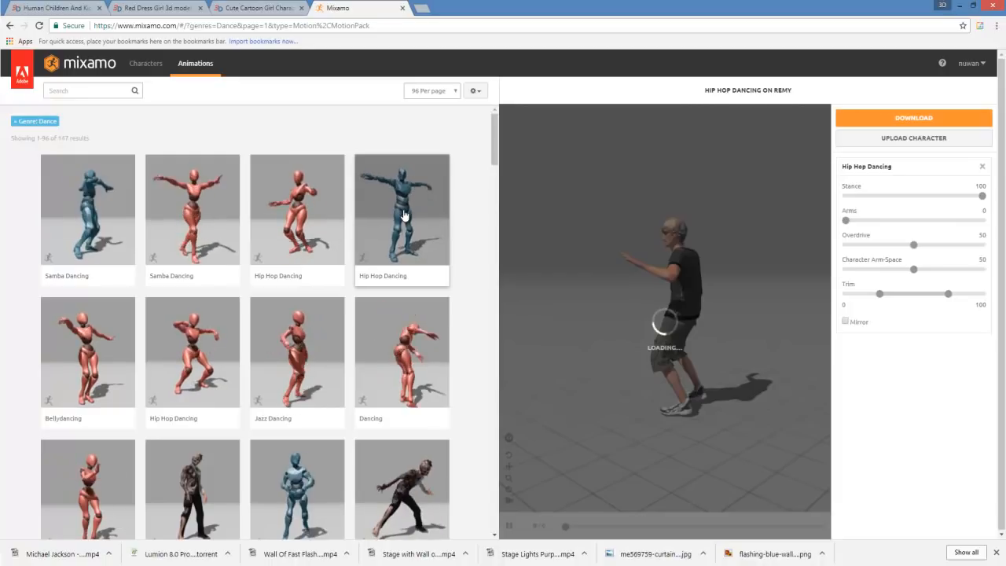
Step: Change the animation genre filter from Dance to Combat and apply a soldier's Dying motion to Remy
click(81, 90)
click(17, 170)
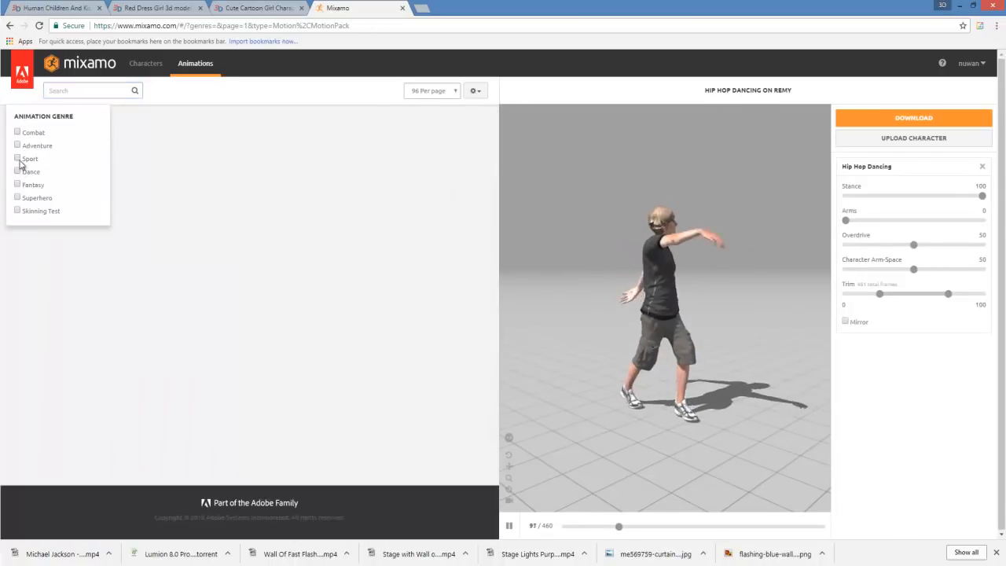
click(17, 133)
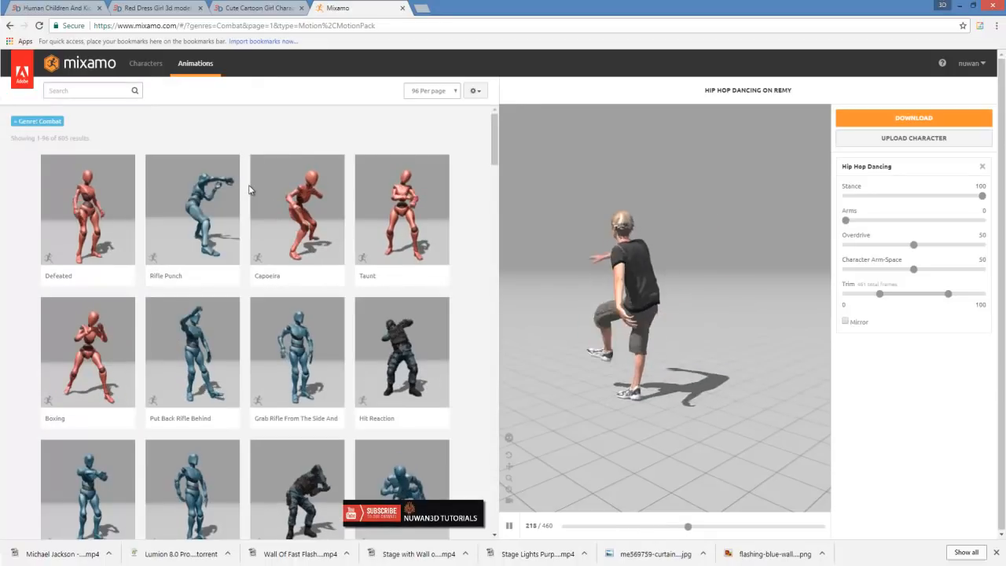
scroll(275, 306, down, 3)
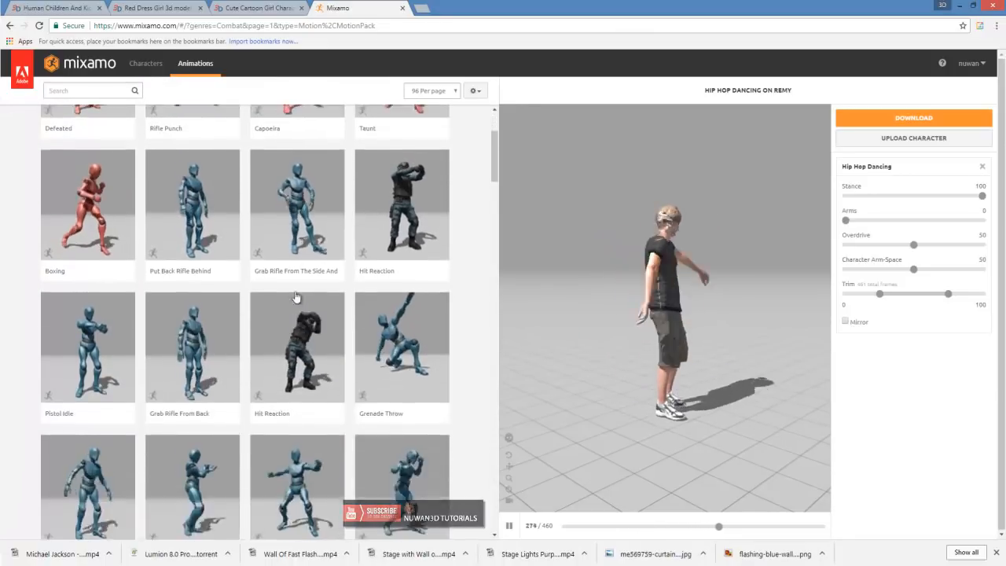
scroll(302, 338, down, 1)
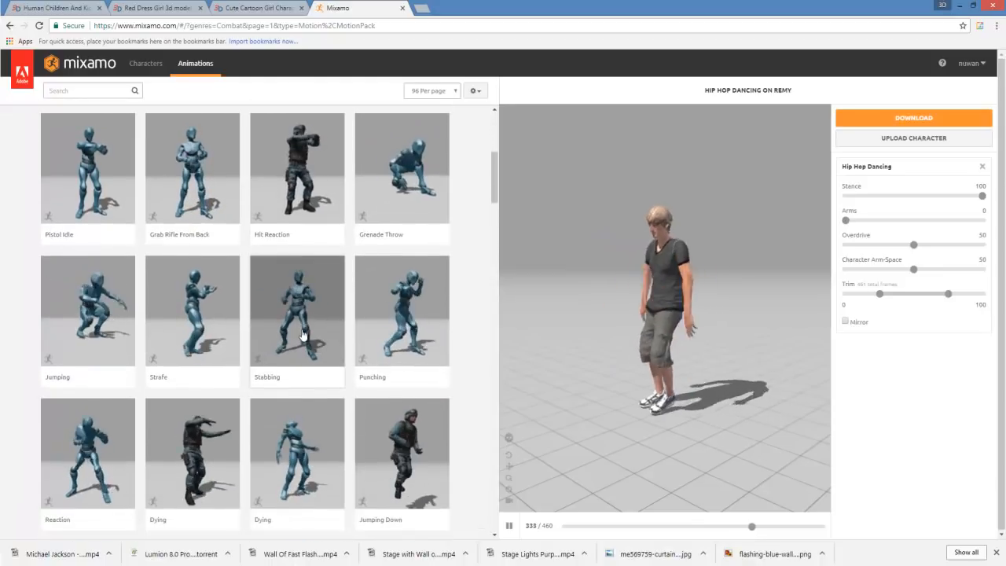
scroll(302, 337, down, 2)
scroll(303, 336, down, 2)
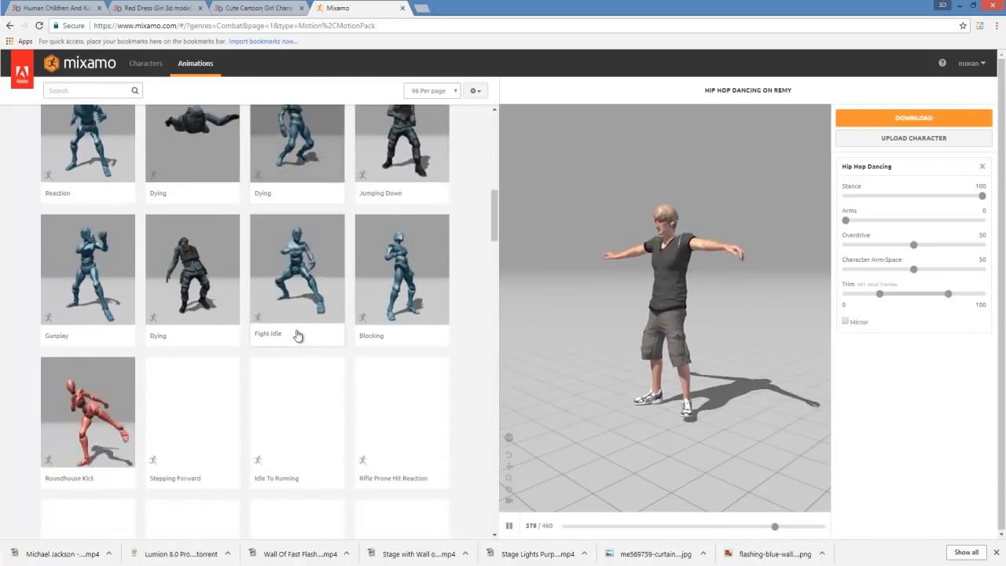
click(214, 270)
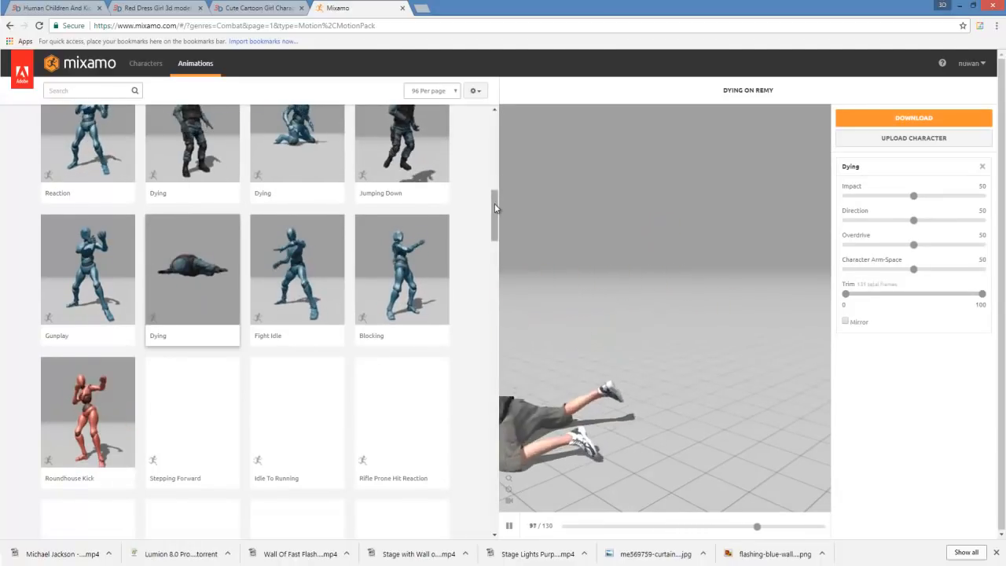
Step: Change the animation genre filter from Combat to Sport and apply the Quarterback Pass motion to Remy
drag(495, 207, 498, 116)
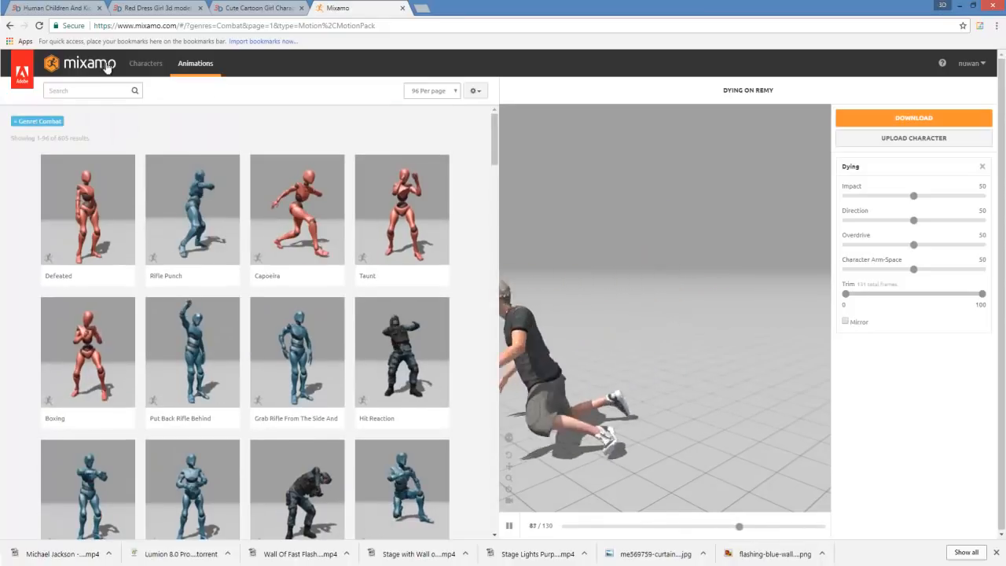
click(74, 89)
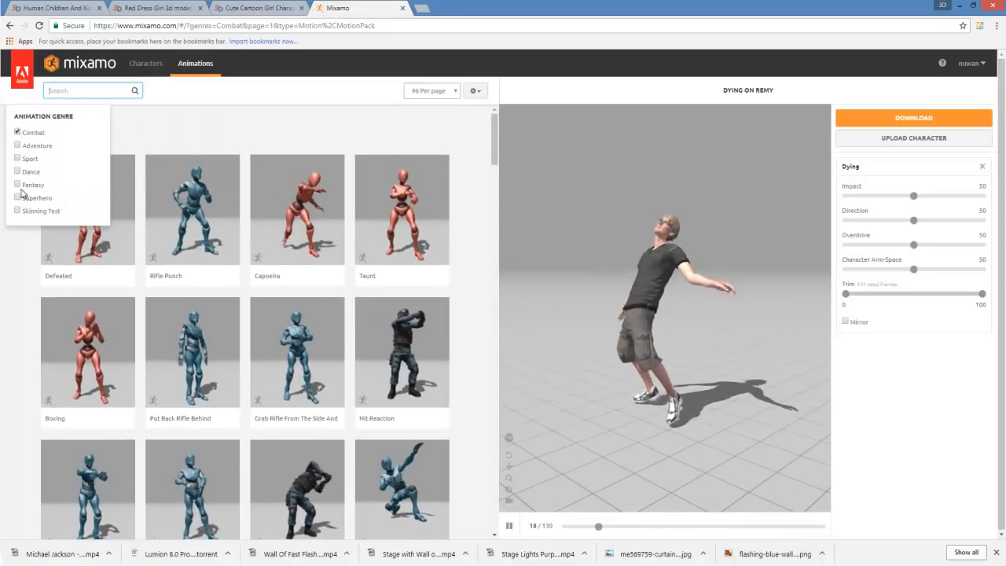
click(17, 158)
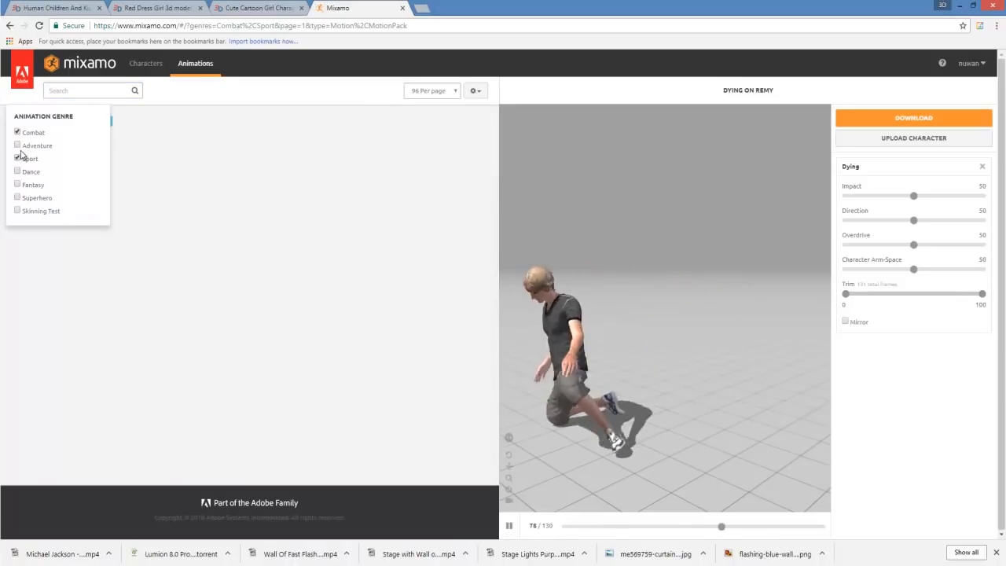
click(116, 172)
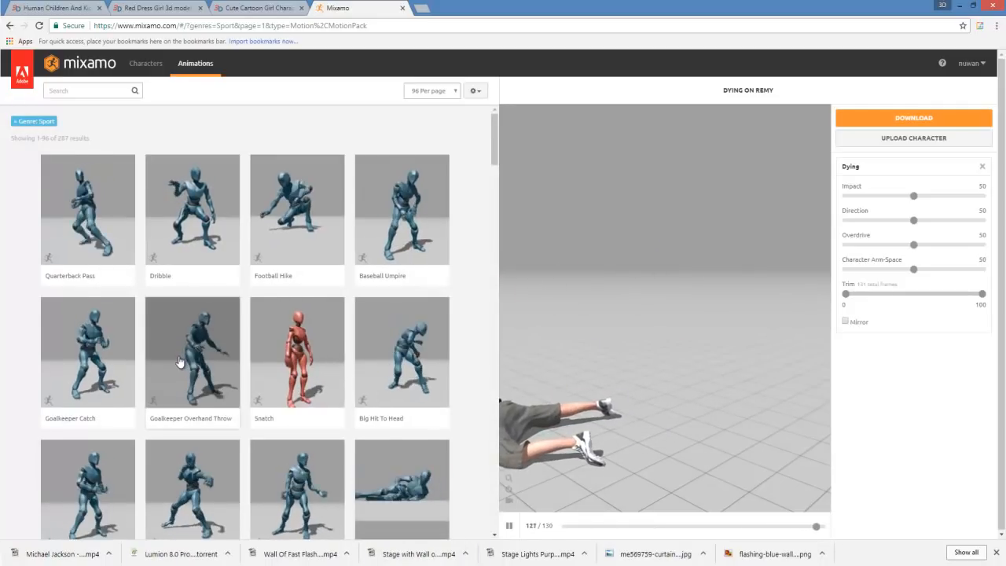
click(103, 231)
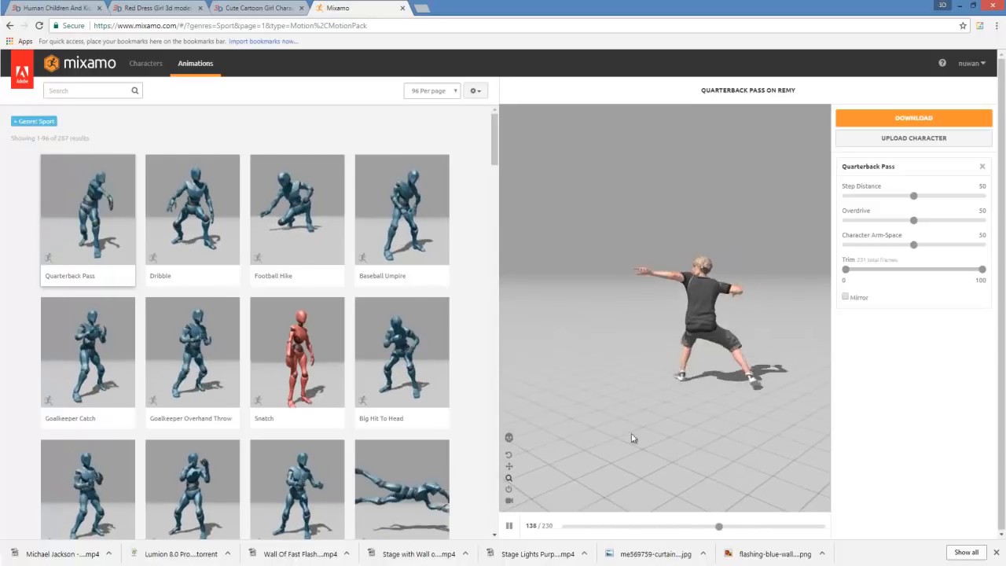
Step: Reset the preview camera and try switching the camera's character following on and off
click(508, 493)
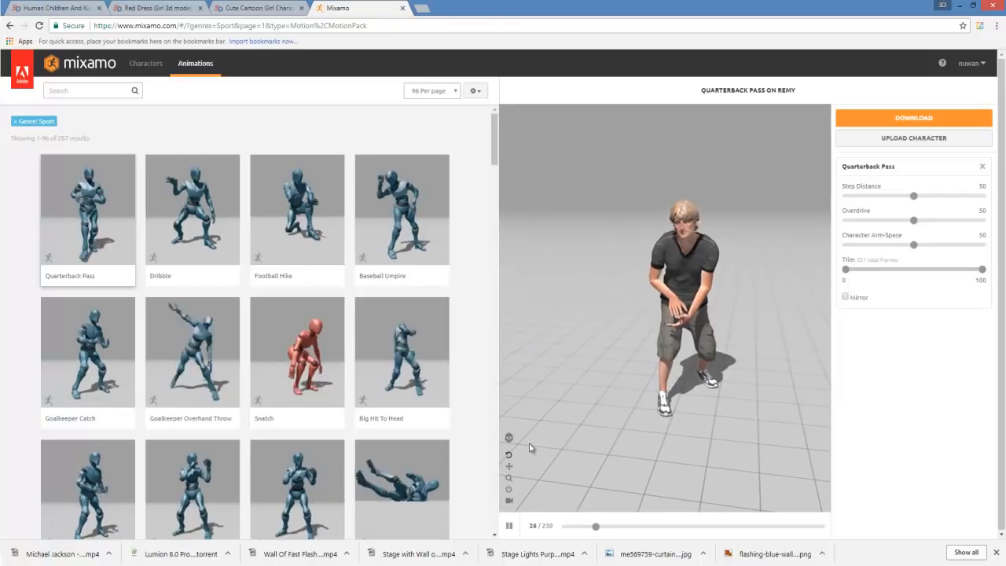
click(510, 500)
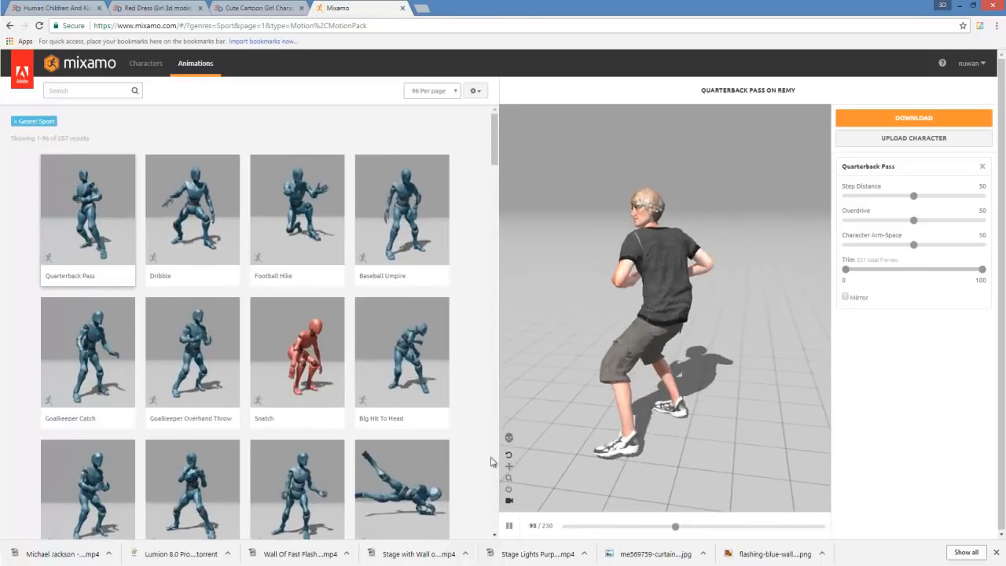
click(510, 503)
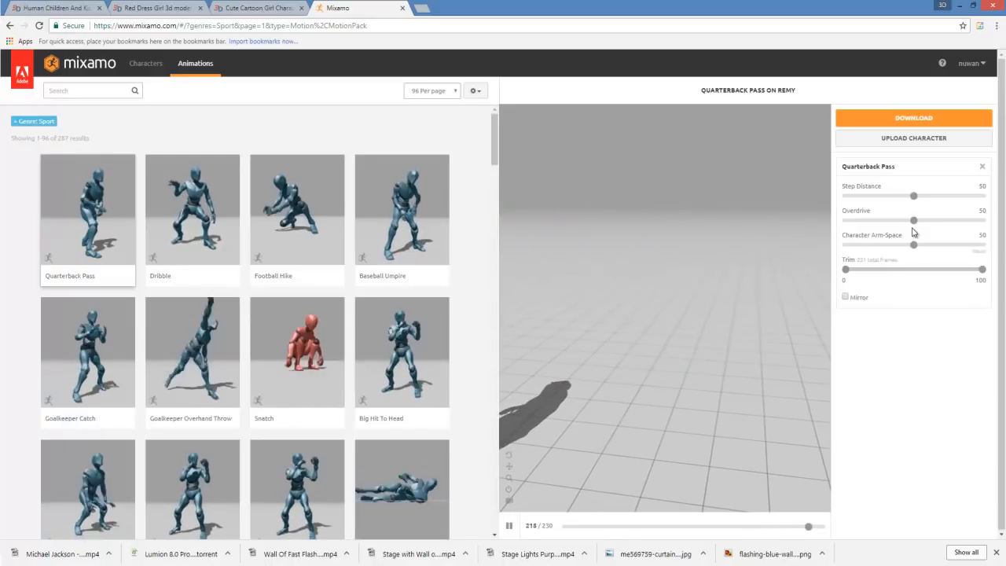
Step: Clear all animation genre filters and reload the Mixamo page
click(75, 90)
click(18, 171)
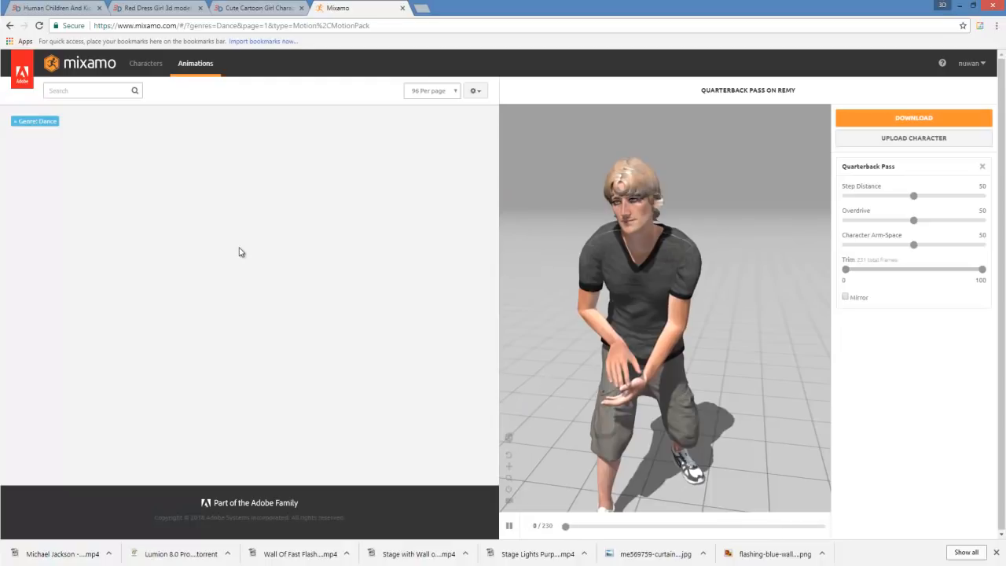
click(110, 93)
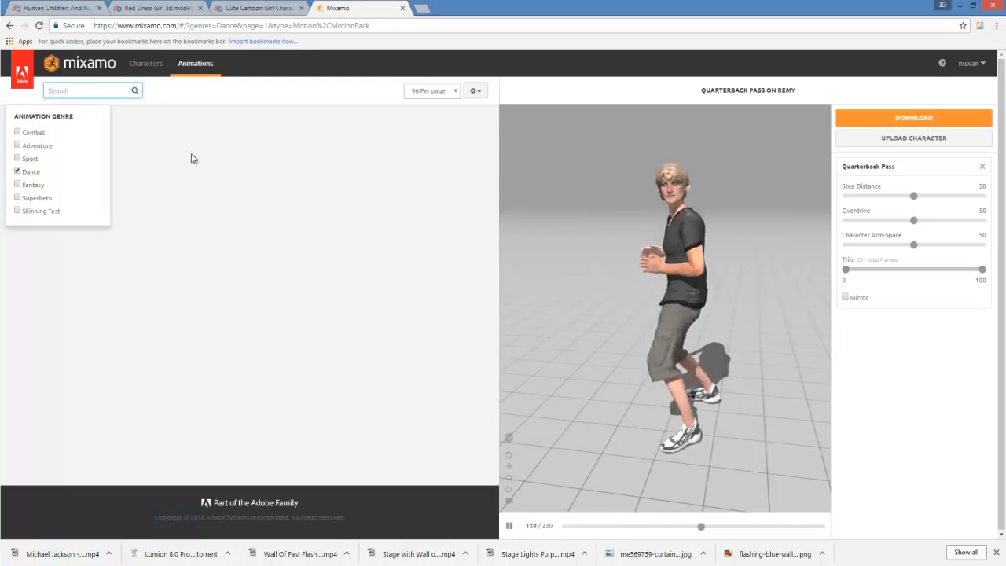
click(27, 174)
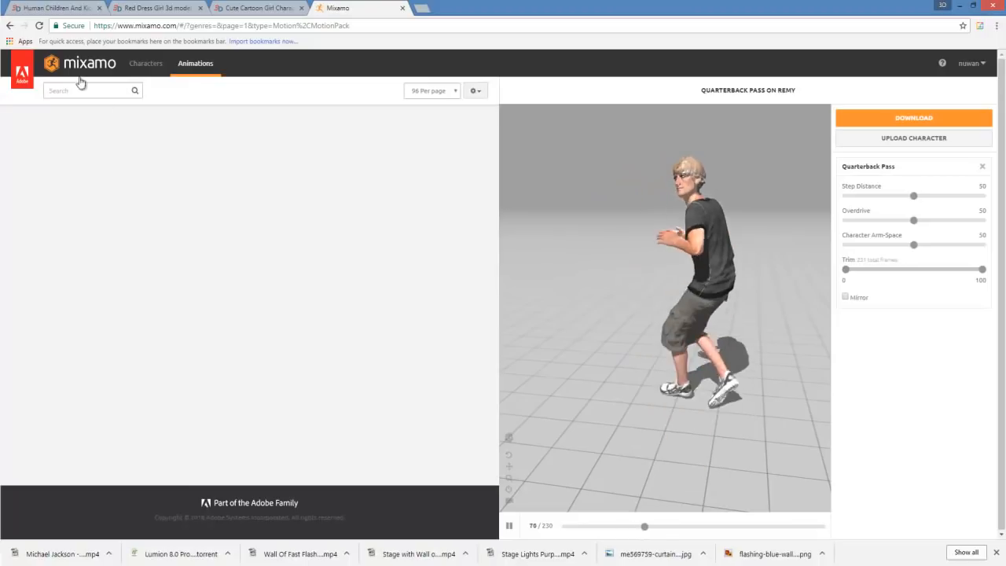
click(39, 25)
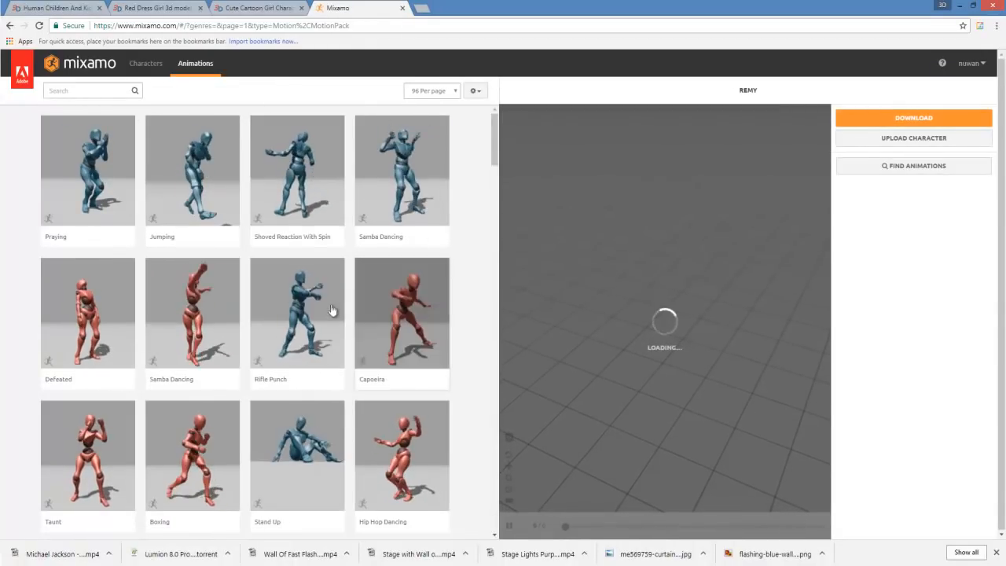
Step: Filter the animations by the Dance genre and browse the dance motions
click(85, 92)
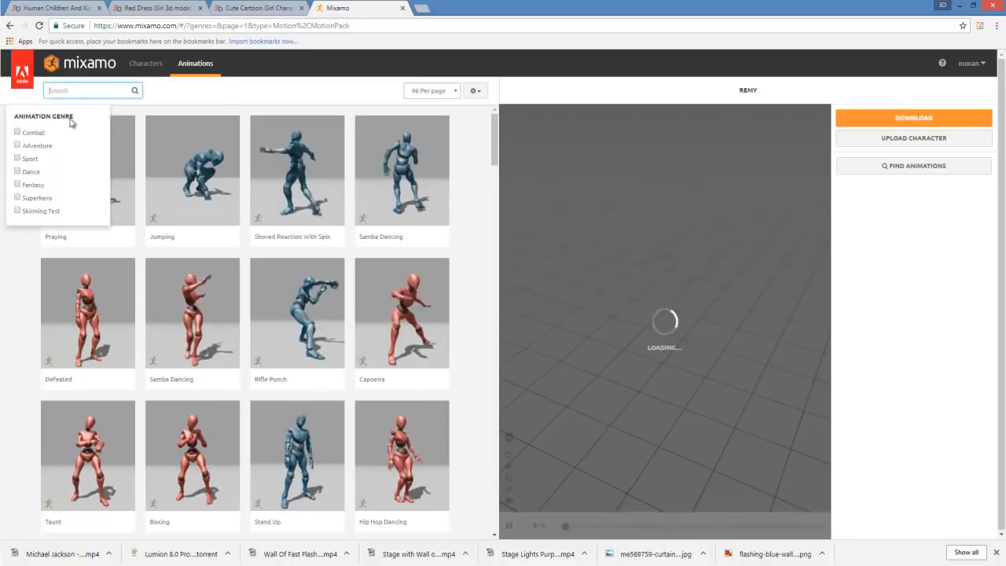
click(18, 172)
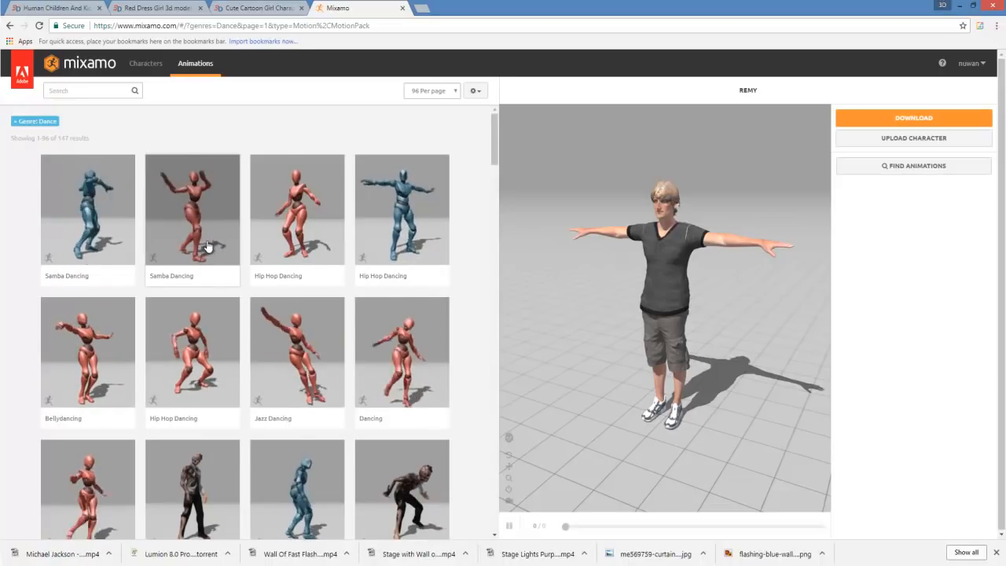
scroll(288, 463, down, 10)
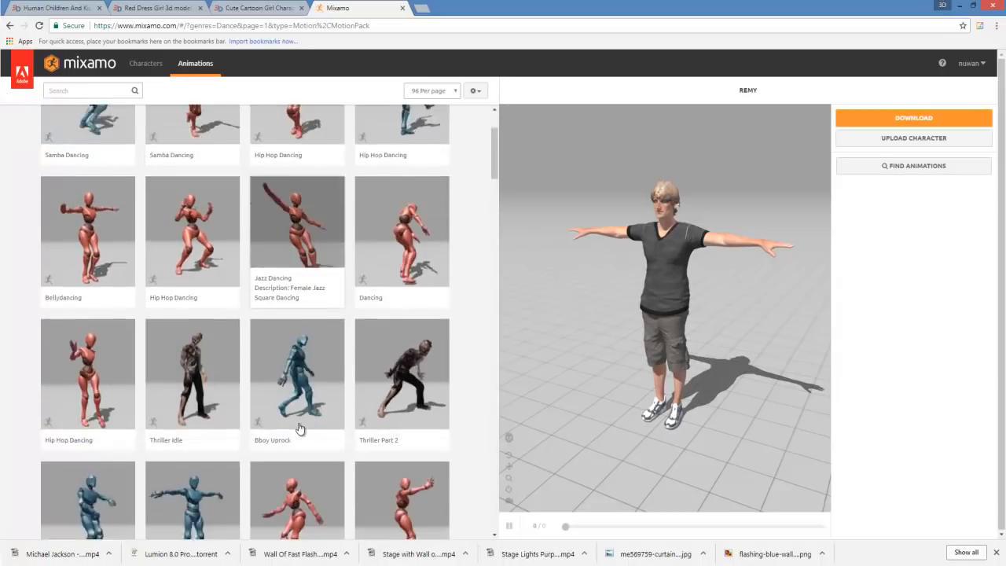
scroll(296, 421, down, 2)
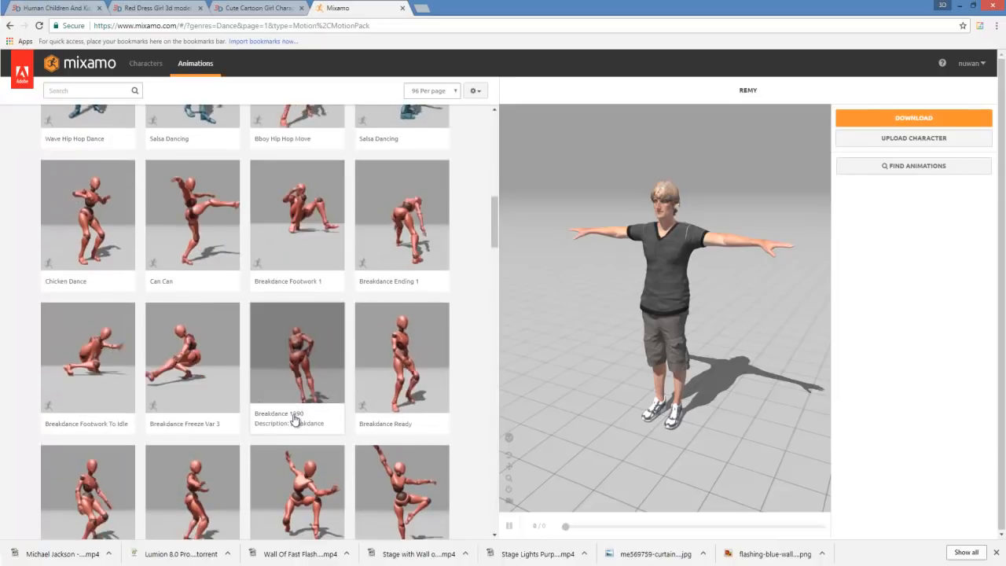
scroll(286, 393, down, 3)
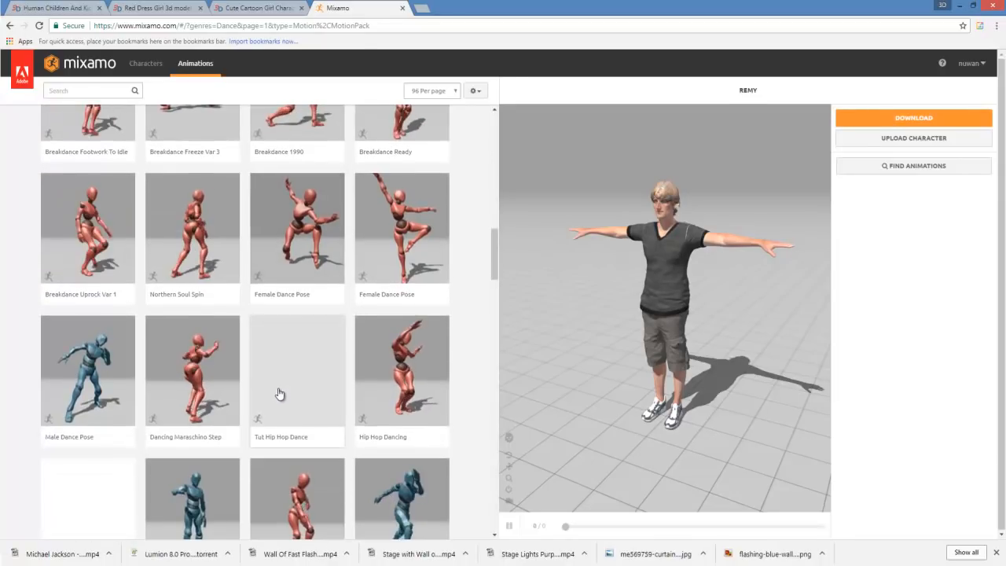
Step: Browse further through the dance motions and apply the female Salsa Dancing animation to Remy
scroll(277, 392, down, 1)
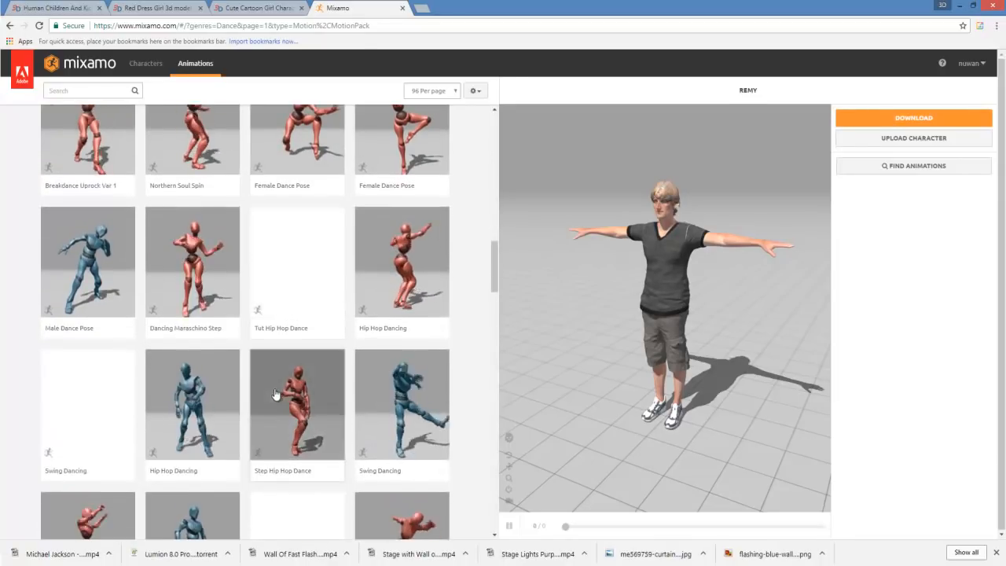
scroll(274, 395, down, 3)
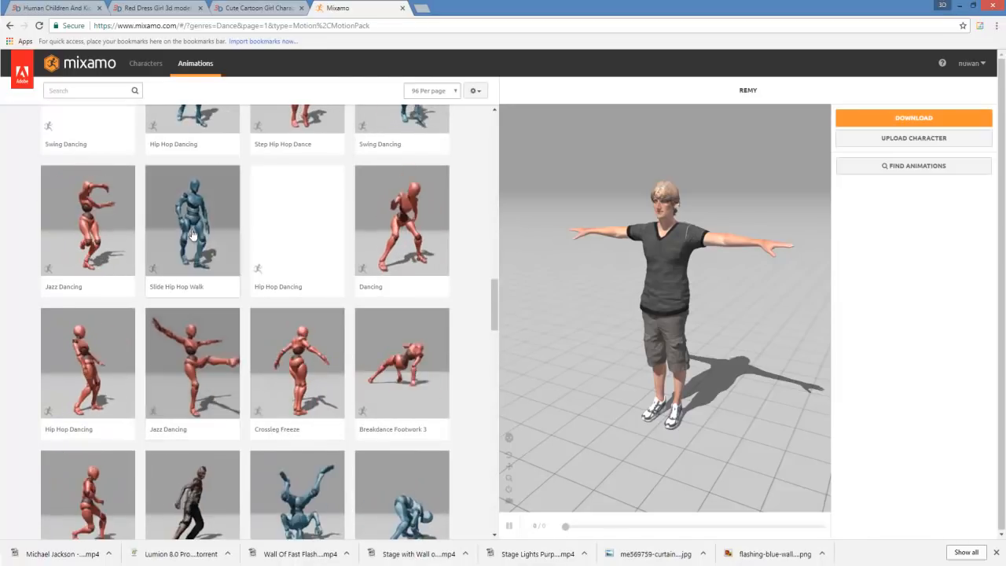
scroll(272, 265, down, 4)
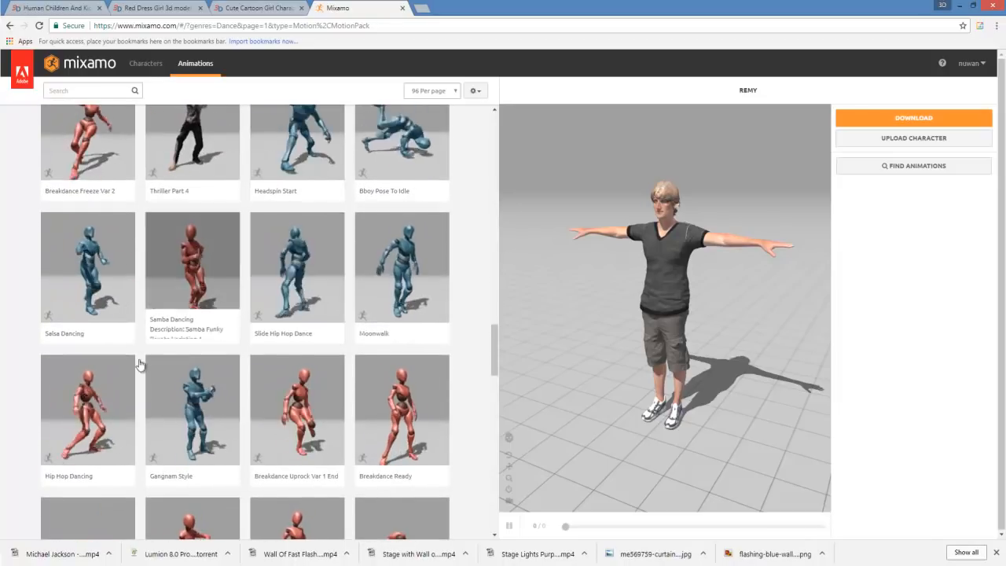
scroll(152, 386, down, 2)
scroll(152, 386, down, 3)
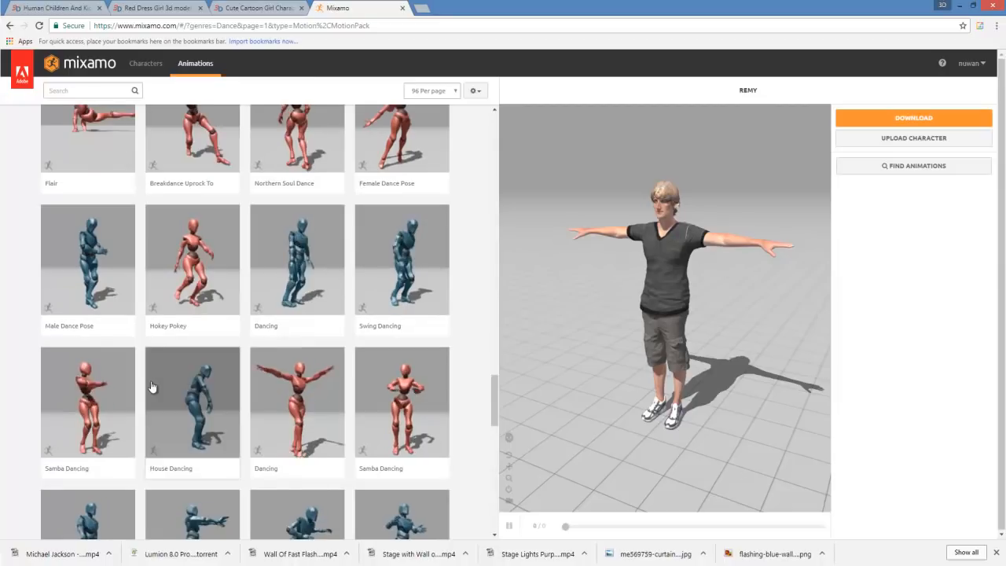
scroll(149, 398, down, 3)
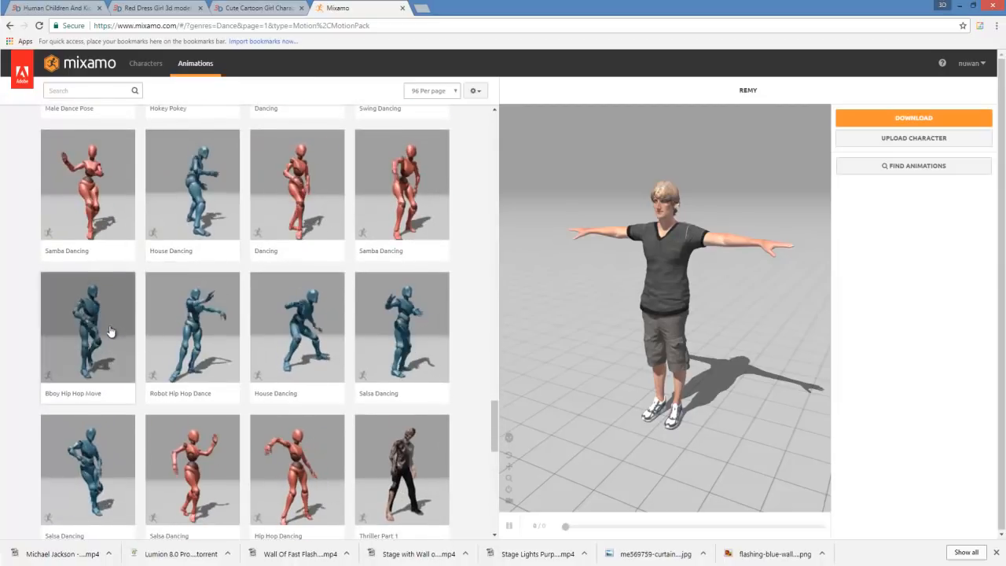
click(211, 480)
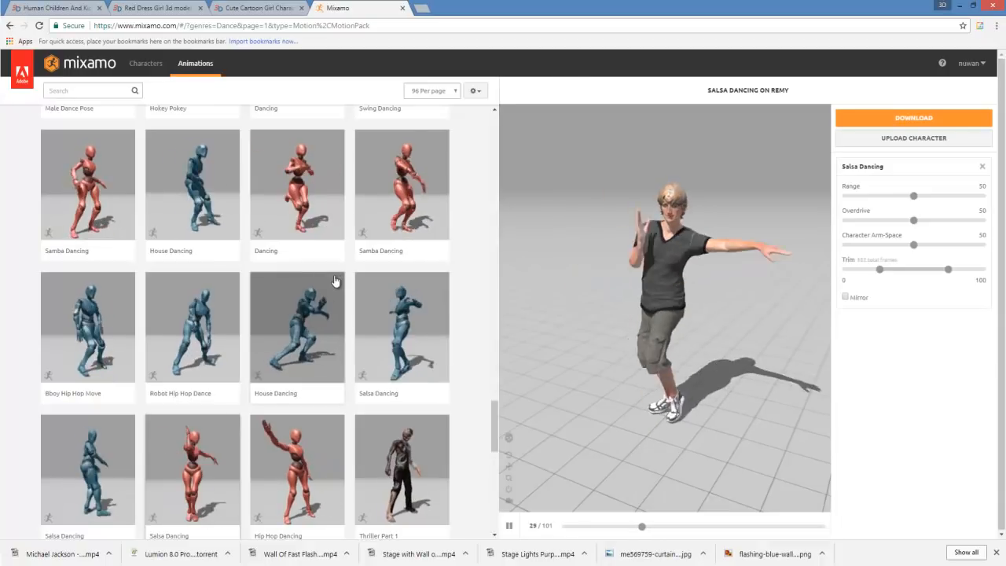
Step: Set both the Overdrive and the Range of the Salsa Dancing motion to 51
drag(914, 220, 943, 224)
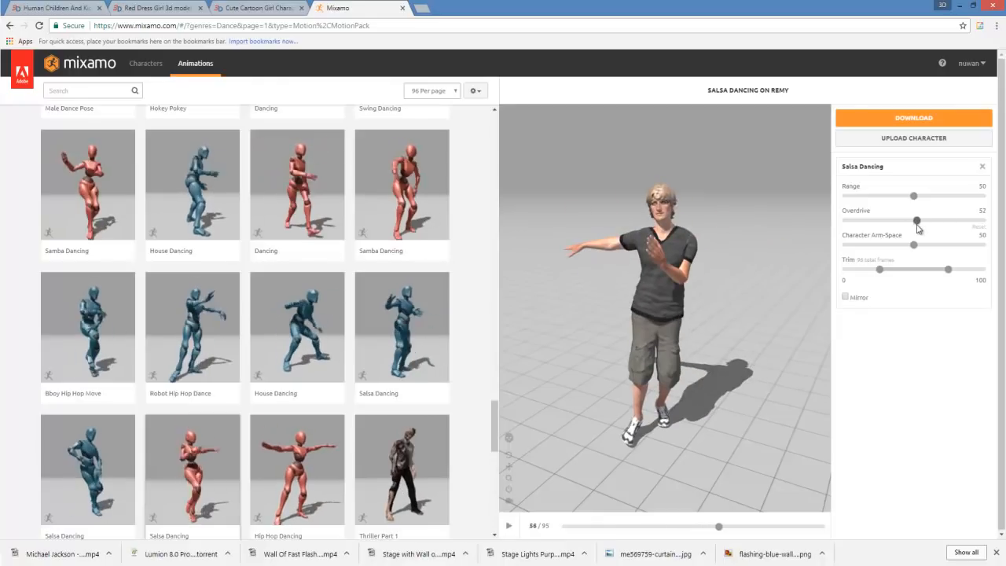
drag(912, 225, 913, 224)
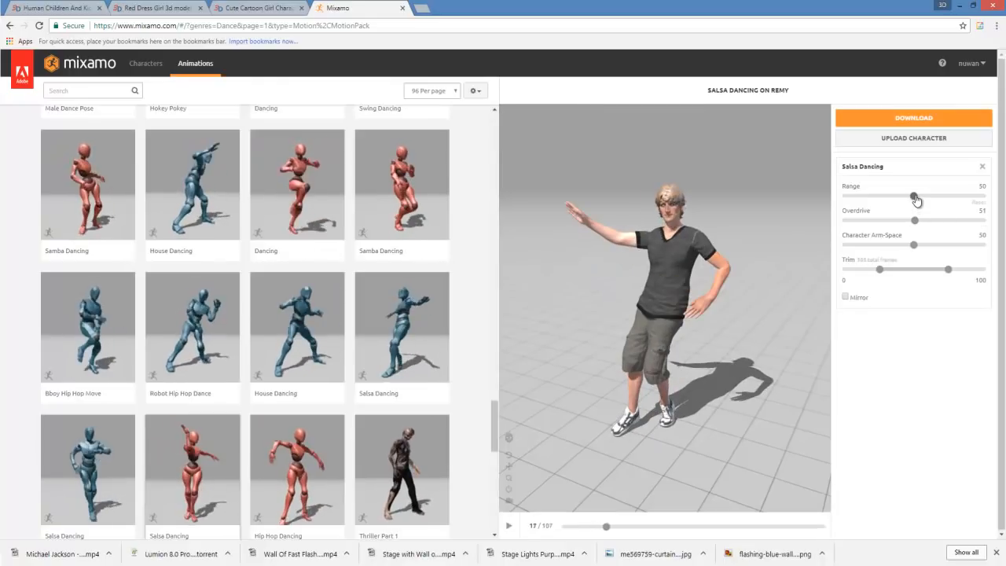
click(899, 199)
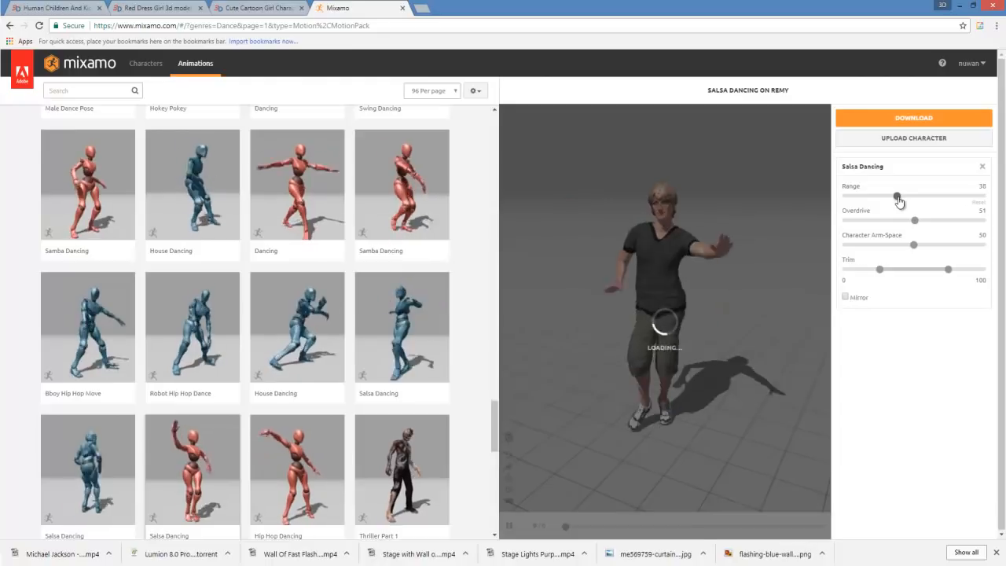
drag(896, 198, 916, 199)
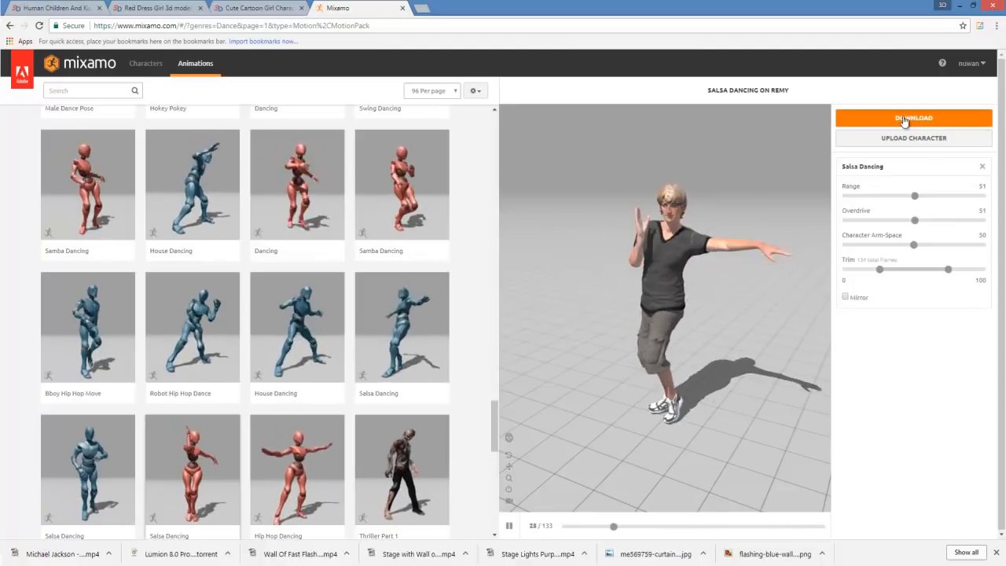
Step: Download the animated character in FBX(.fbx) format with skin, at 30 frames per second and without keyframe reduction
click(914, 118)
click(540, 165)
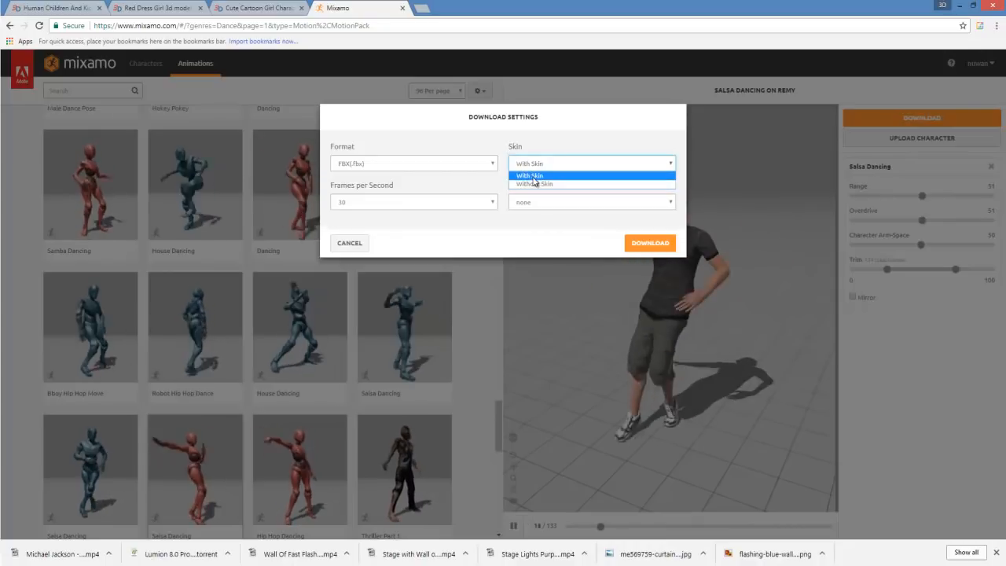
click(533, 176)
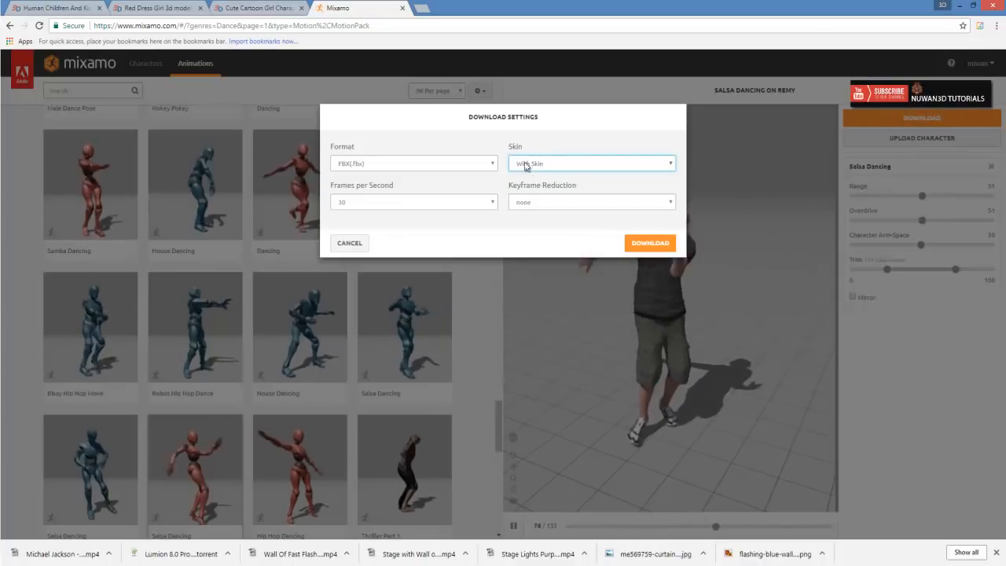
click(349, 163)
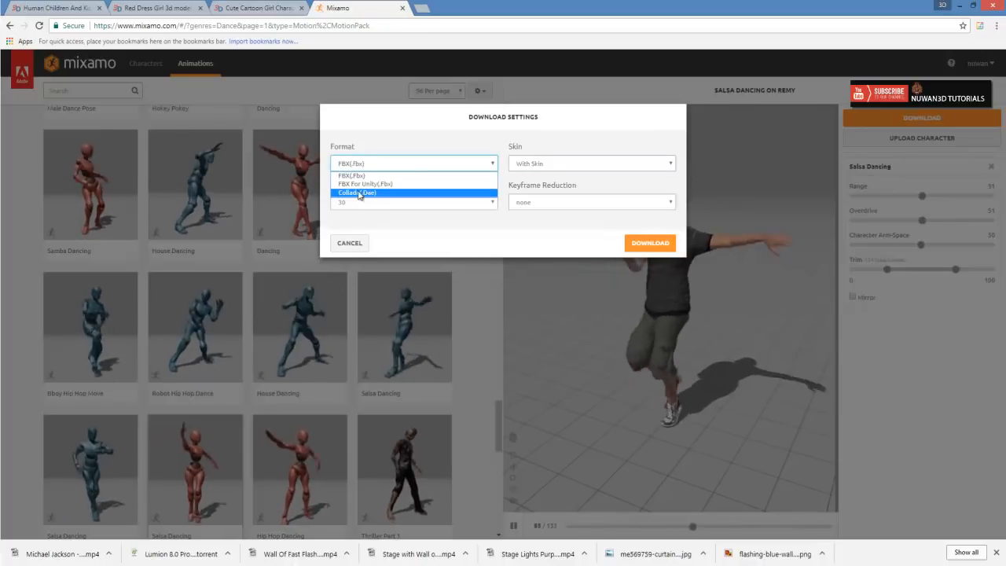
click(366, 166)
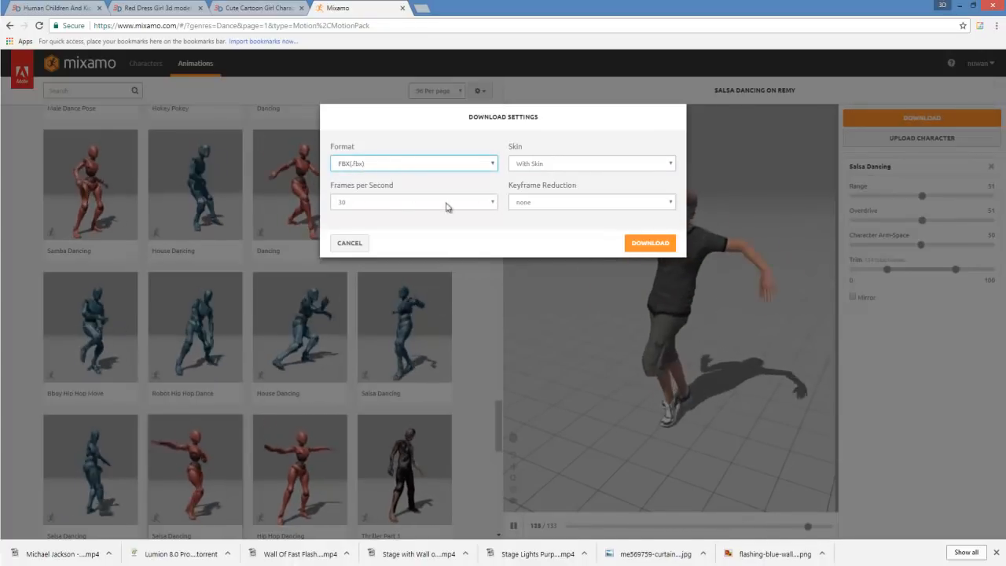
click(368, 209)
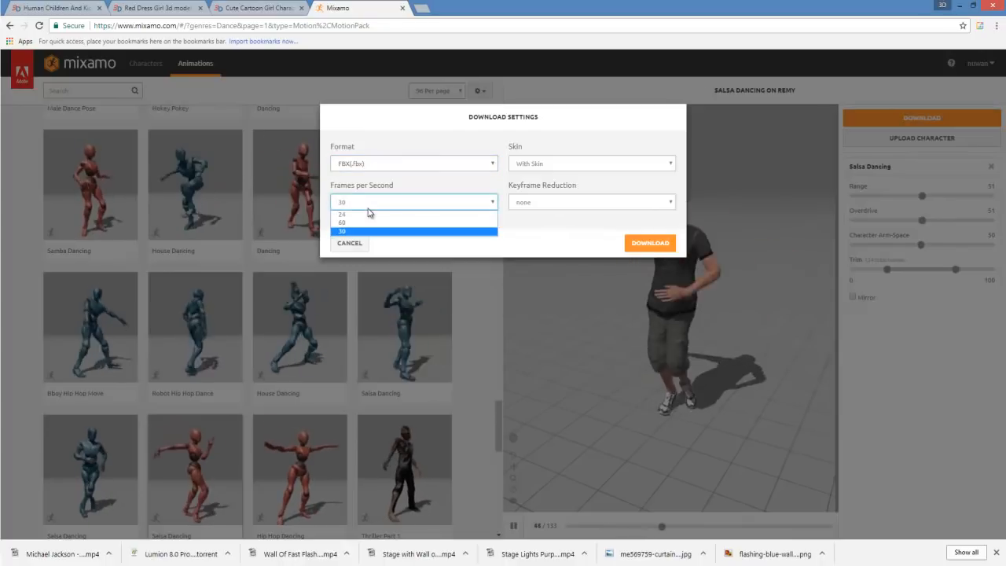
click(367, 207)
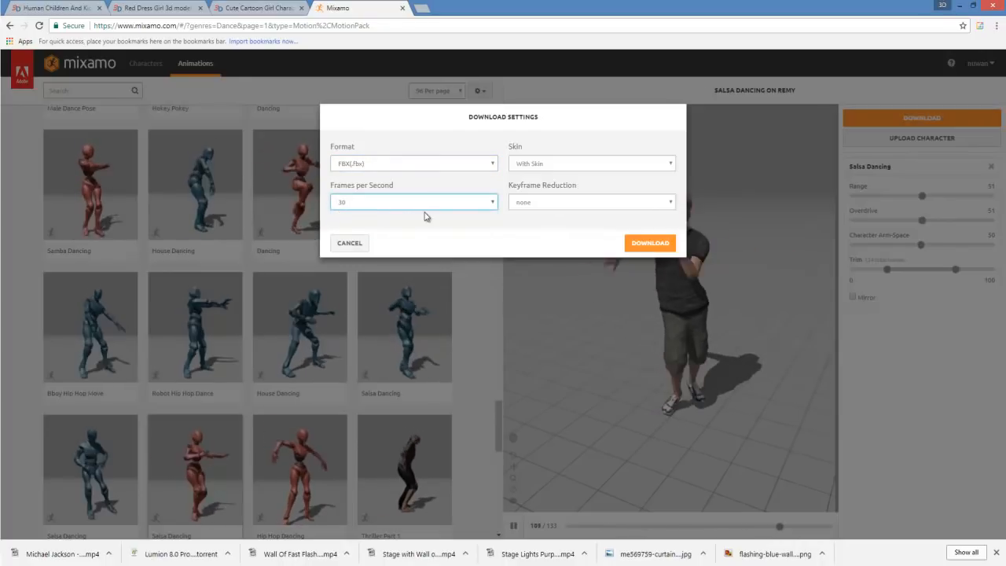
click(650, 244)
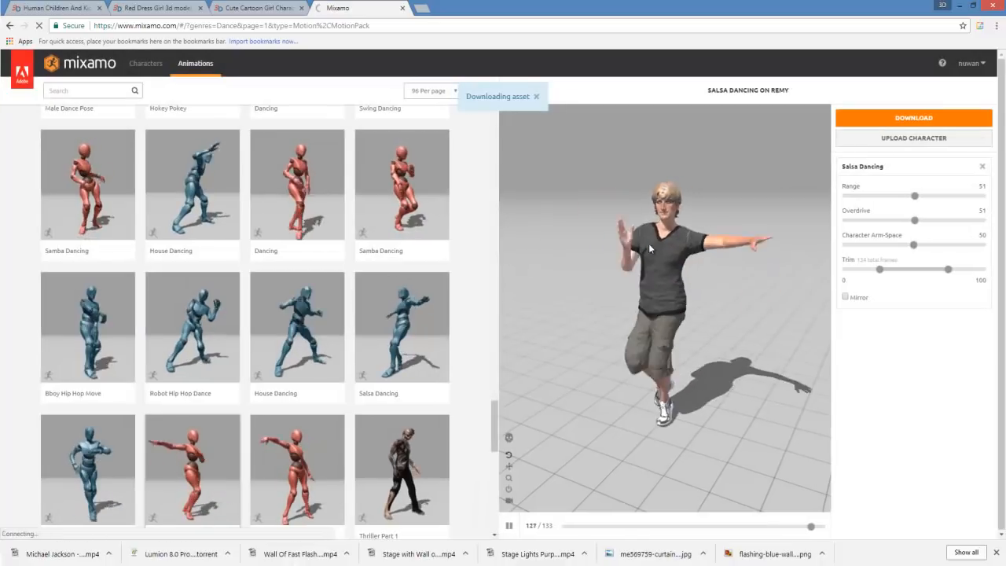
Step: Show the downloaded Salsa Dancing.fbx in its folder, switch to 3ds Max and import the file into the Perspective viewport
click(108, 554)
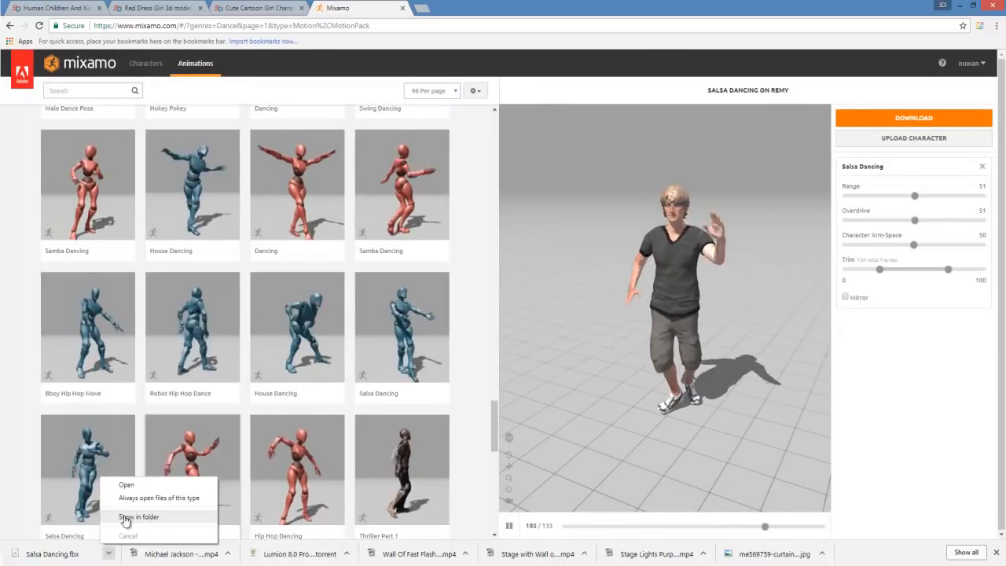
click(125, 519)
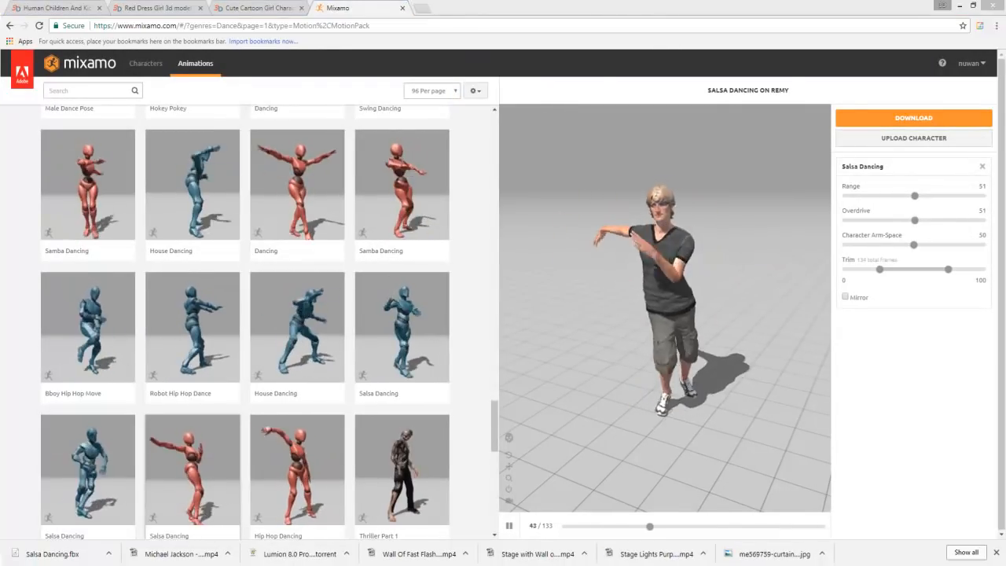
click(955, 6)
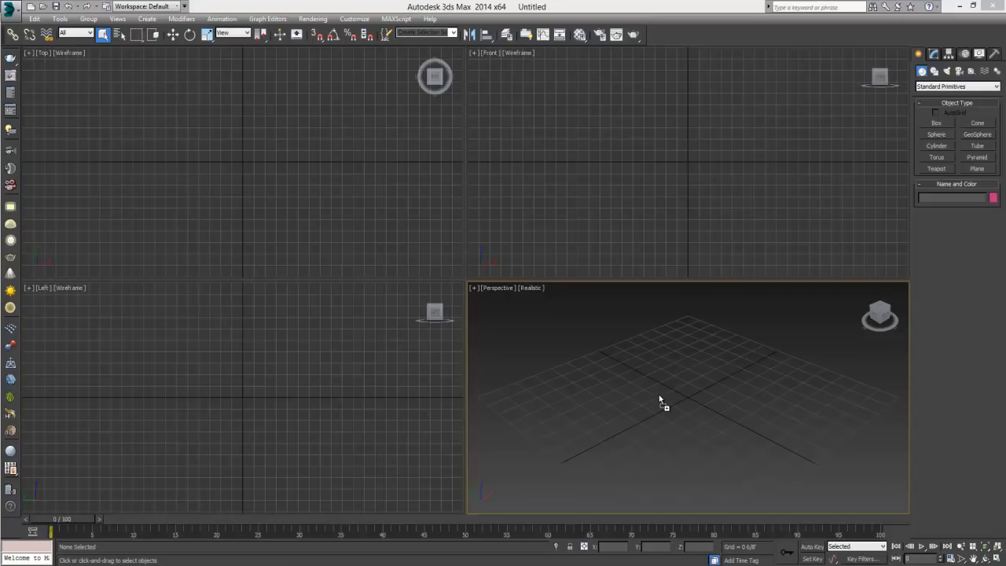
drag(659, 400, 660, 400)
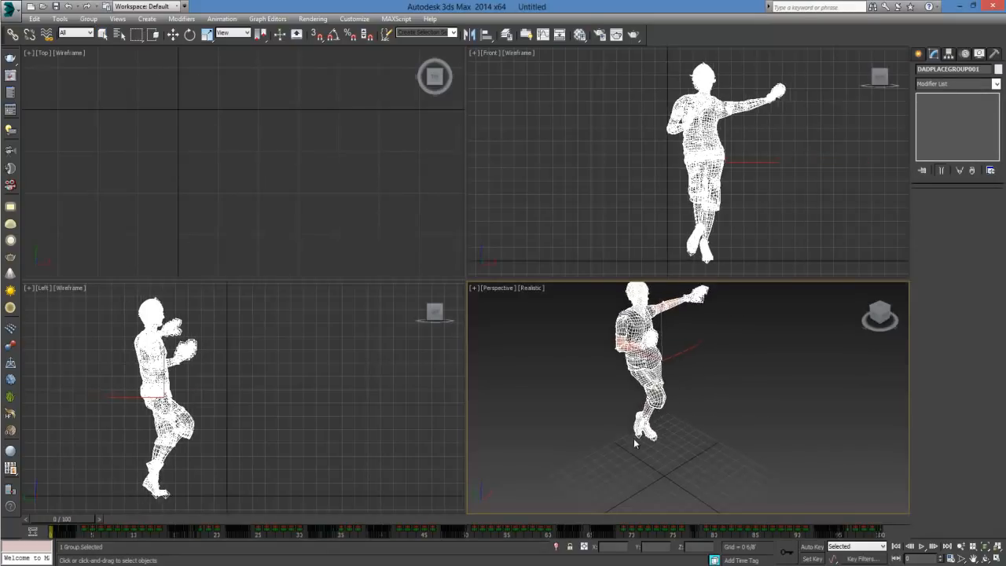
Step: Maximize the Perspective viewport and select all imported objects to check their keyframes, then clear the selection
click(675, 403)
click(995, 559)
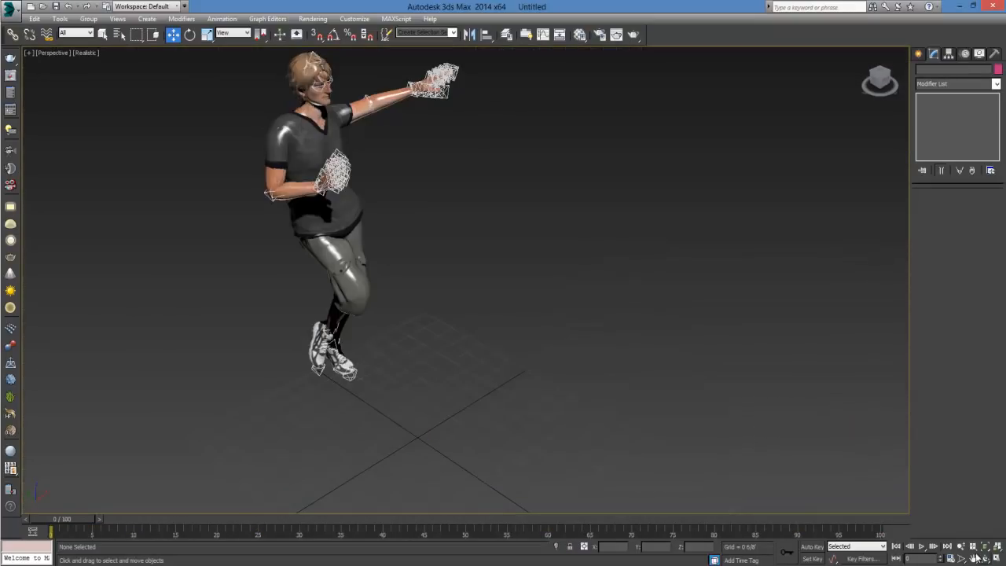
middle_drag(384, 226, 374, 252)
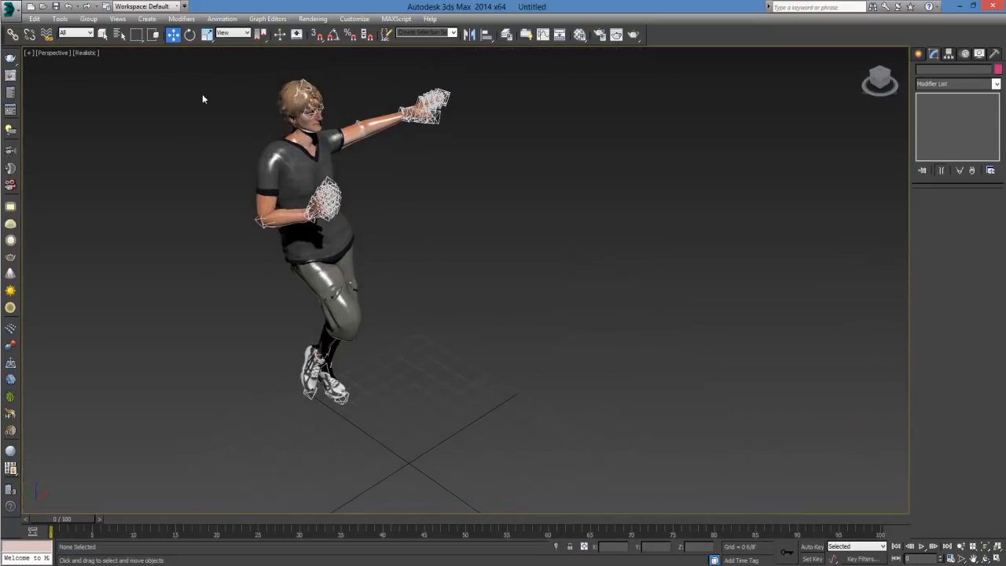
drag(566, 420, 567, 421)
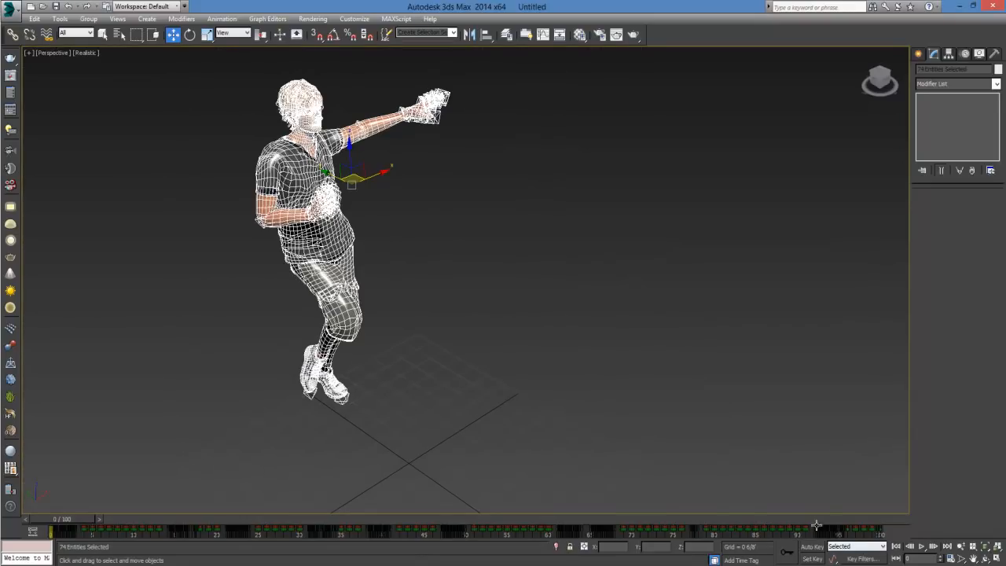
click(712, 358)
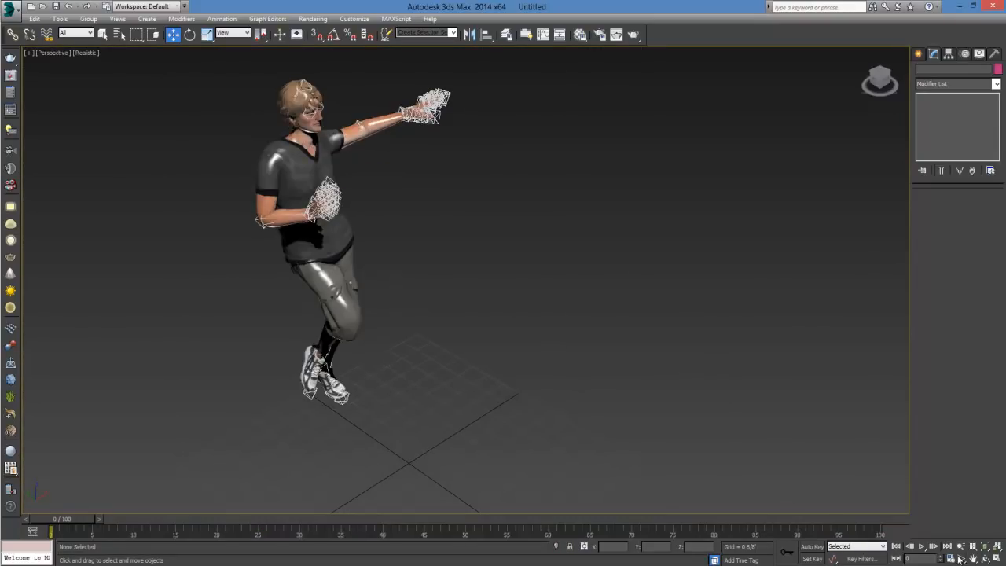
Step: View the character from the side and change the Perspective viewport's shading from Realistic to Shaded
click(985, 557)
drag(433, 288, 451, 312)
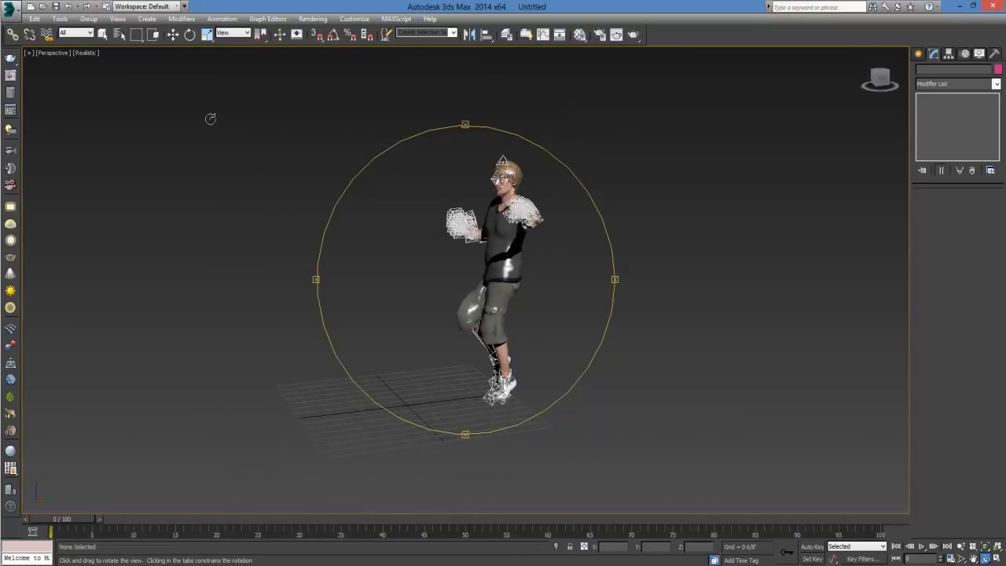
click(83, 54)
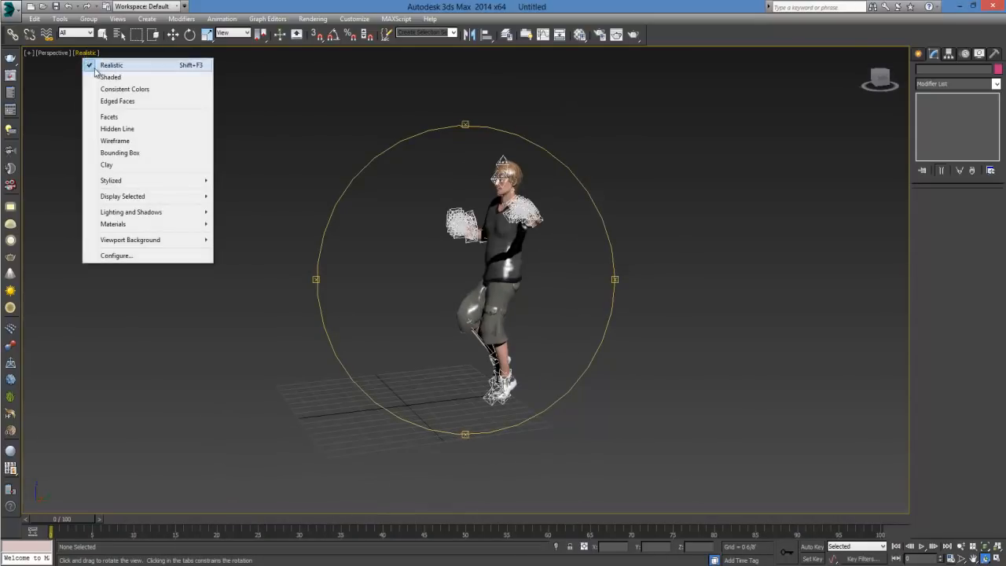
click(102, 77)
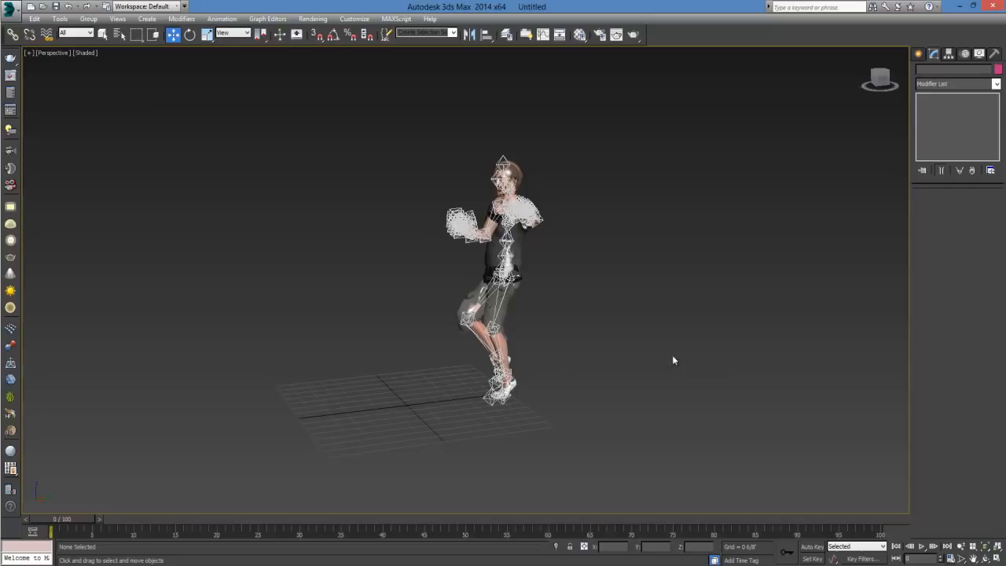
Step: Play the imported salsa animation in the Perspective viewport and inspect the character up close during playback
click(922, 547)
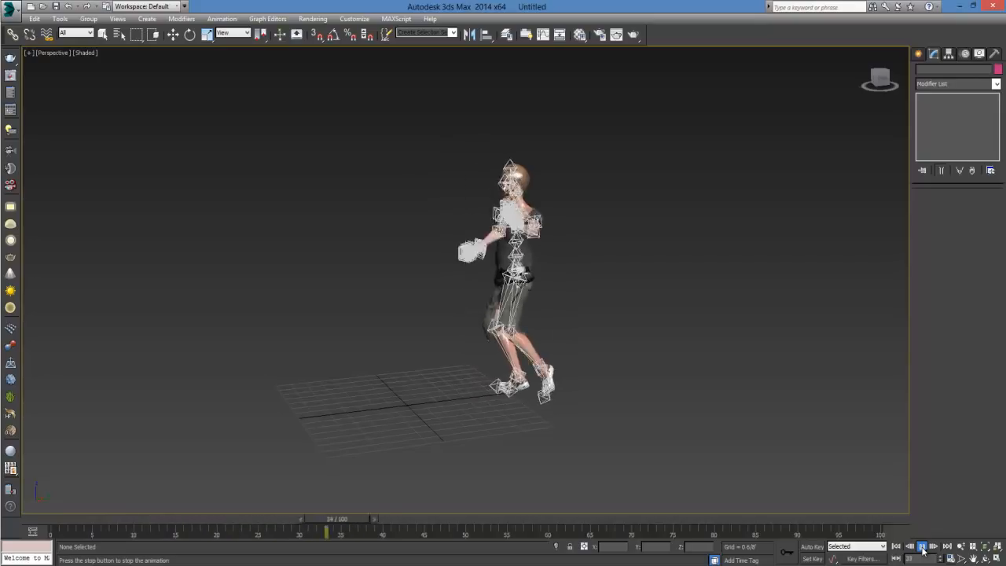
click(922, 548)
scroll(542, 292, up, 5)
middle_drag(541, 293, 479, 253)
scroll(687, 408, down, 3)
middle_drag(686, 408, 753, 468)
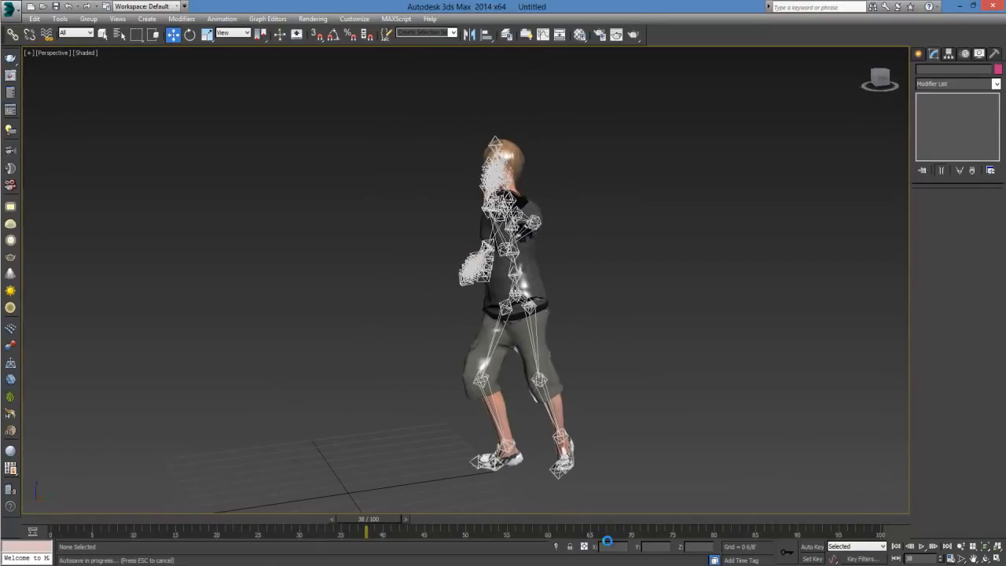
click(922, 547)
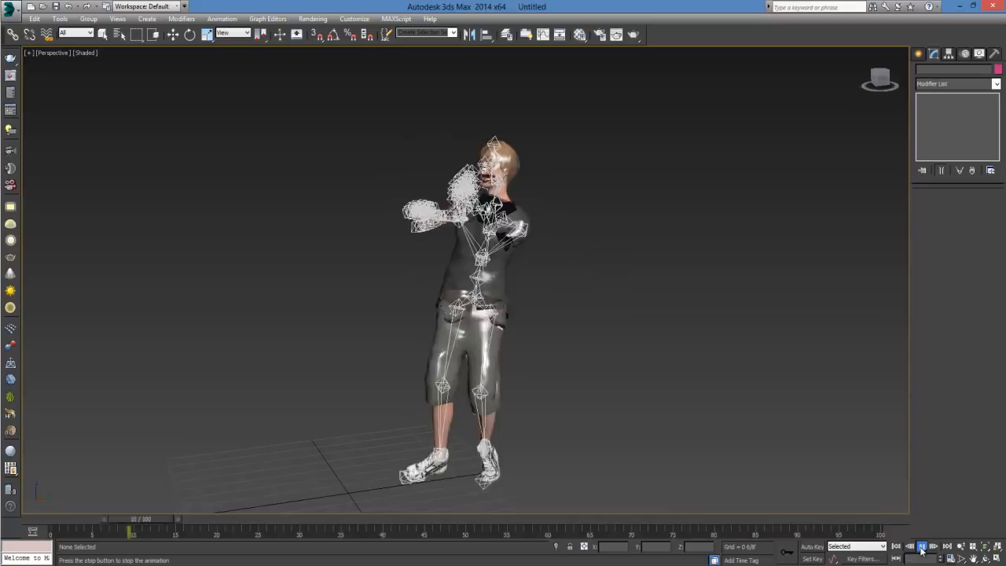
Step: Set the animation length to 300 frames in Time Configuration and replay the dance
click(950, 558)
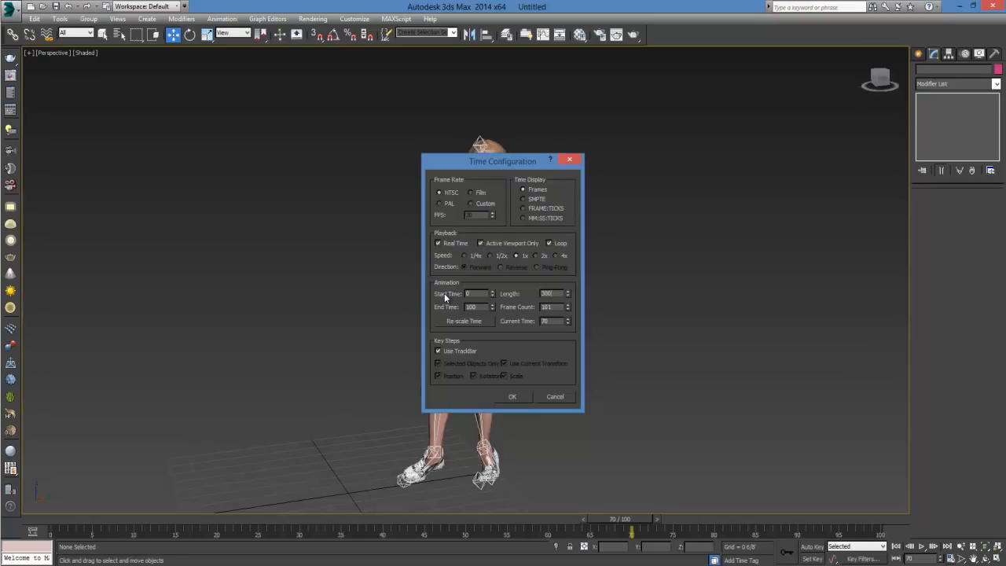
click(511, 398)
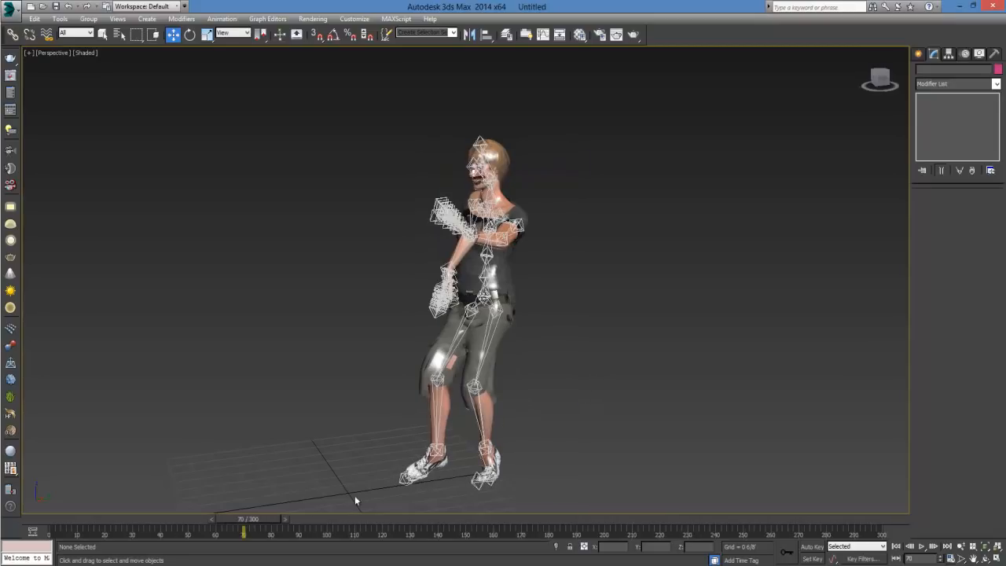
click(921, 546)
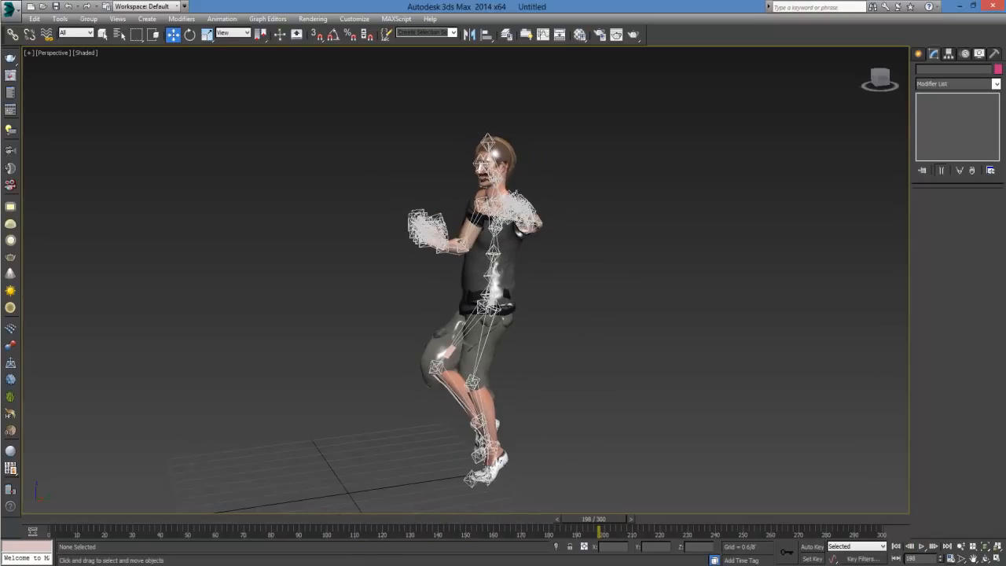
Step: Render the Perspective view of the dancing character at frame 198
click(635, 36)
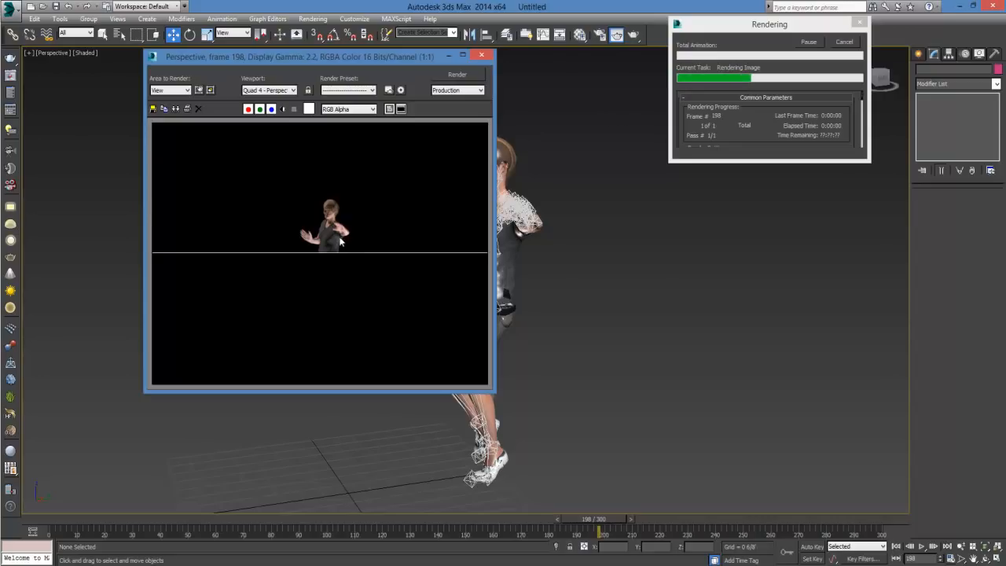
Step: Inspect the rendered frame of the dancer up close and close the render window
scroll(334, 233, up, 1)
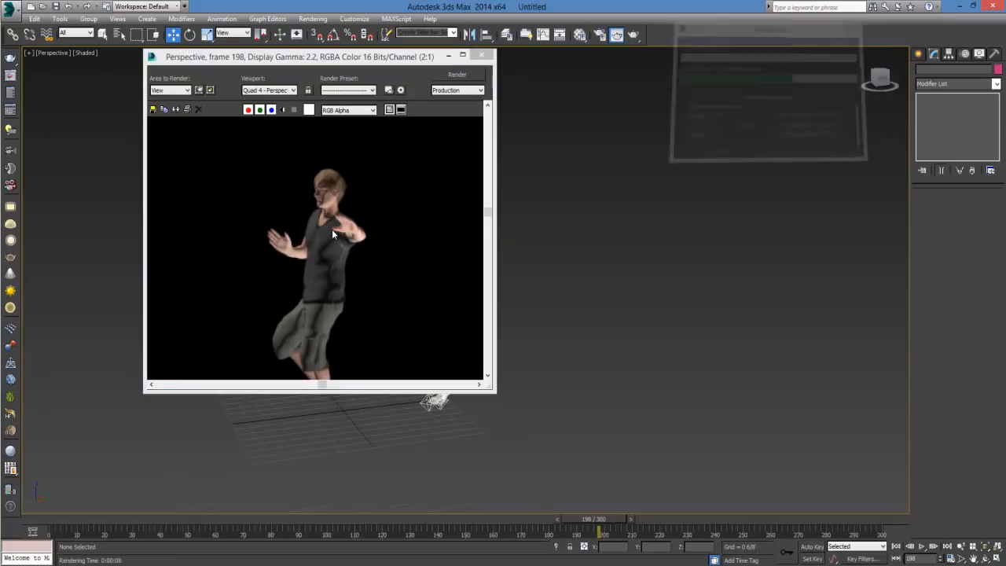
click(481, 55)
alt+middle_drag(440, 283, 471, 283)
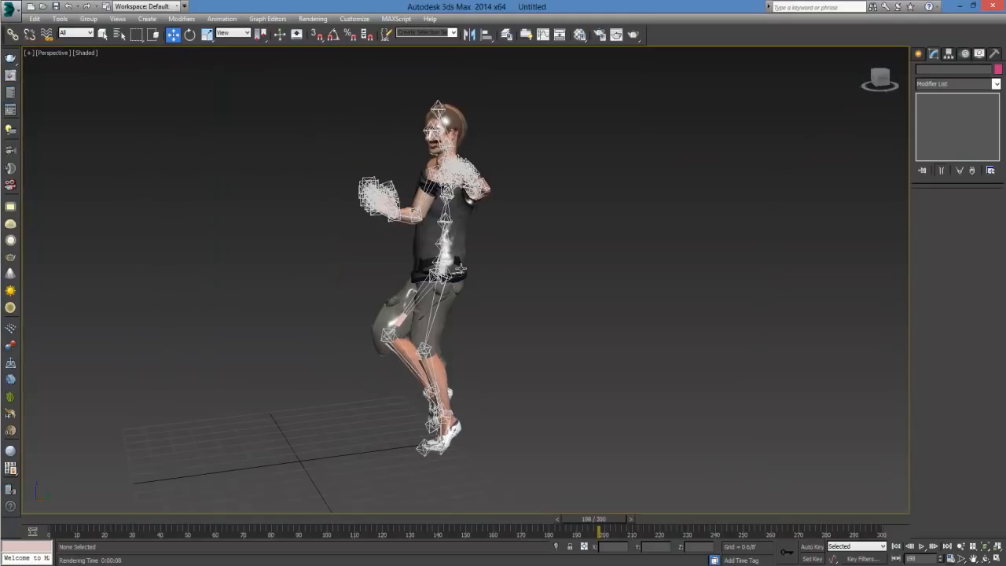
Step: Move the time slider to frame 133, where the dance keys end, and select the whole character with its rig
drag(329, 472, 331, 473)
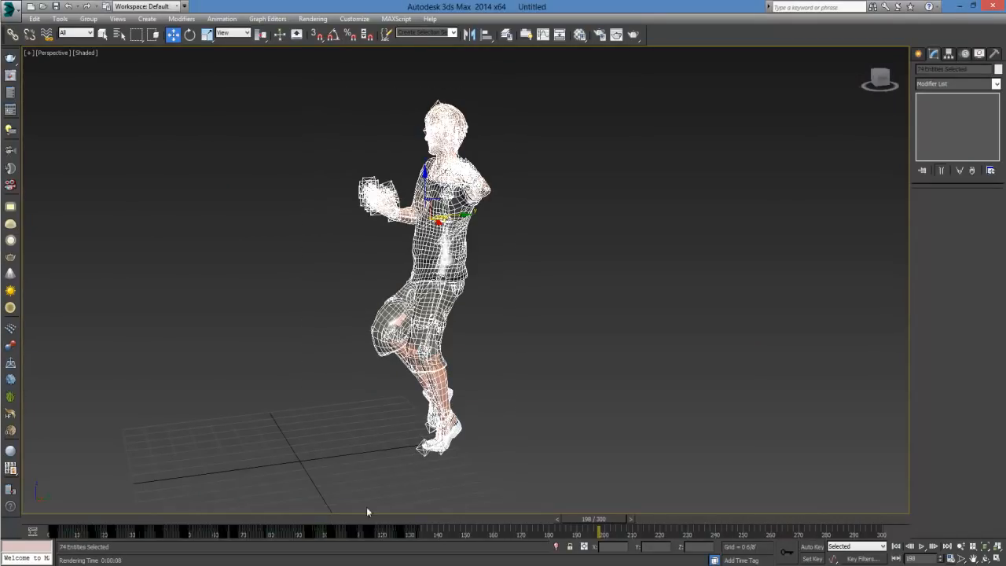
drag(598, 523, 425, 532)
key(w)
click(582, 284)
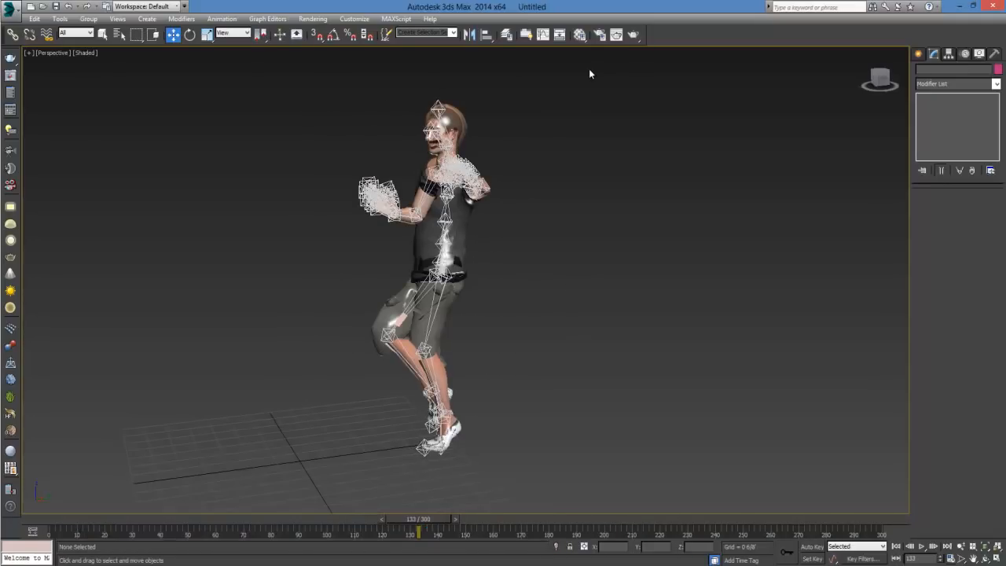
drag(589, 66, 387, 250)
drag(272, 482, 271, 482)
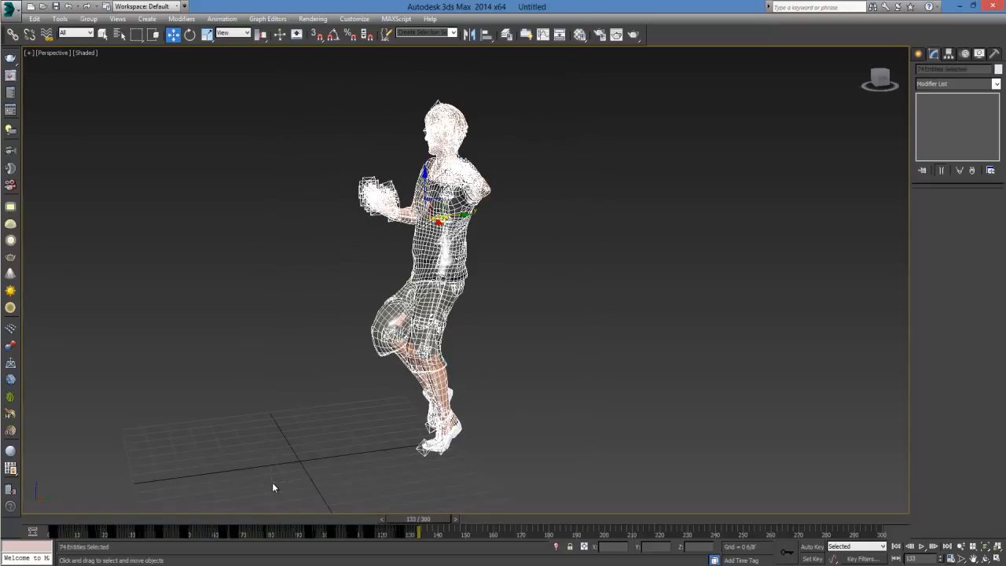
Step: Open the selected character's curves in an enlarged Curve Editor and select the animation keys of the dance
click(543, 36)
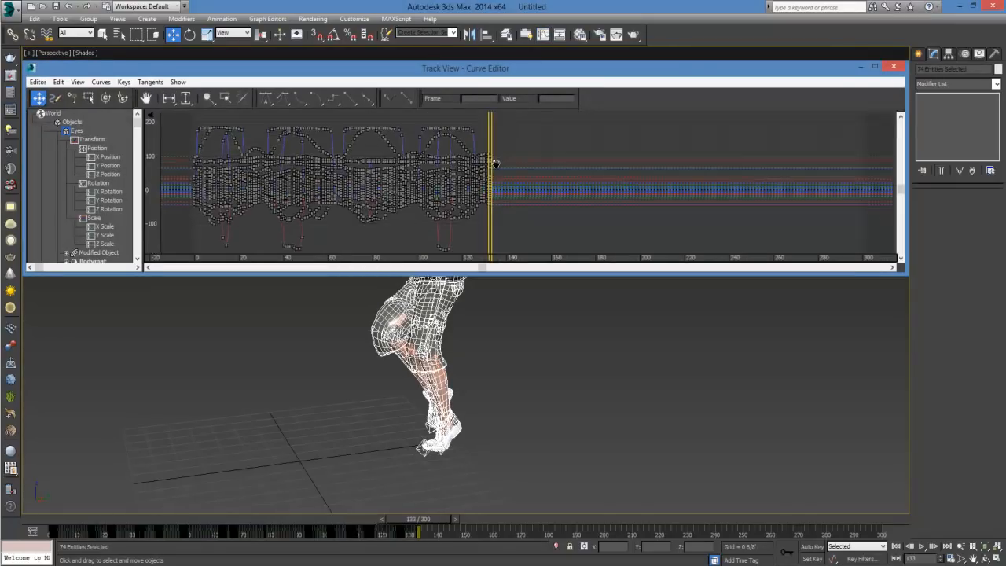
middle_drag(491, 153, 501, 180)
drag(769, 271, 699, 425)
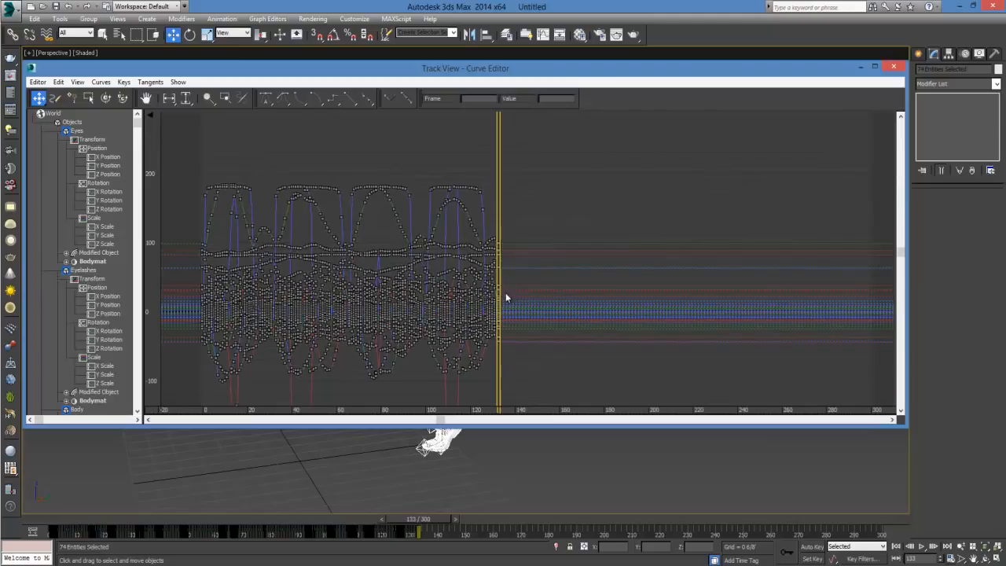
drag(498, 189, 520, 204)
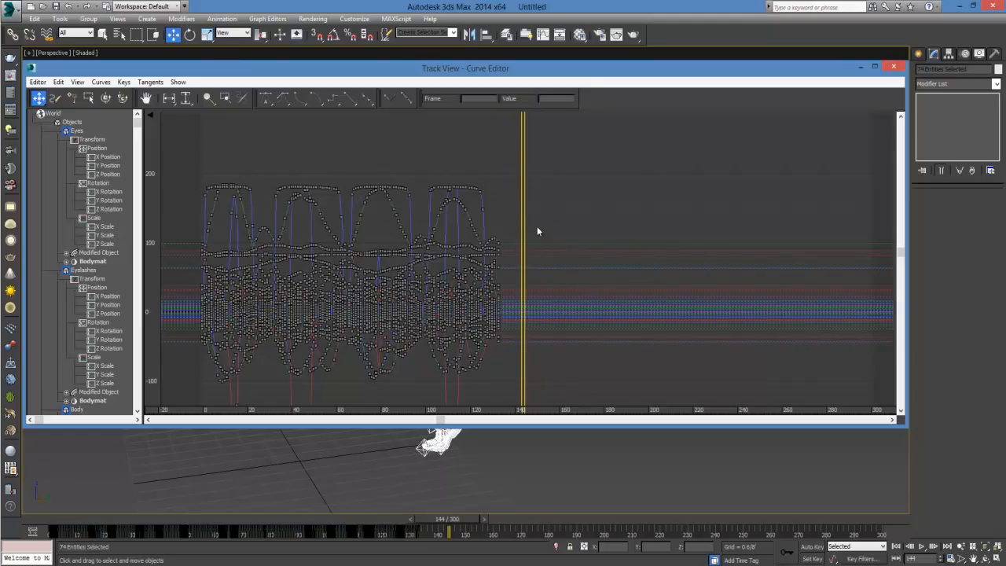
drag(515, 148, 193, 411)
middle_drag(193, 411, 211, 360)
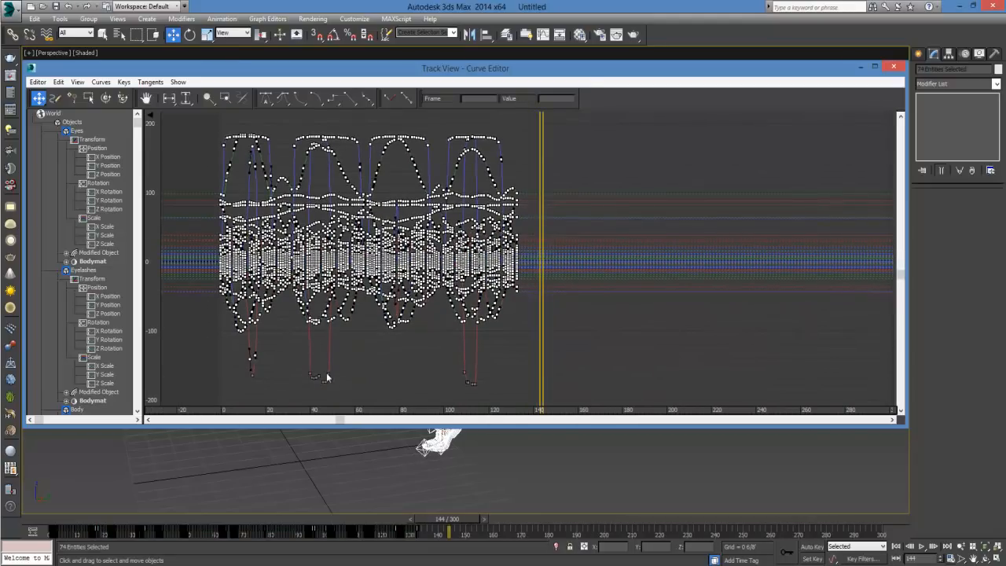
scroll(366, 343, down, 2)
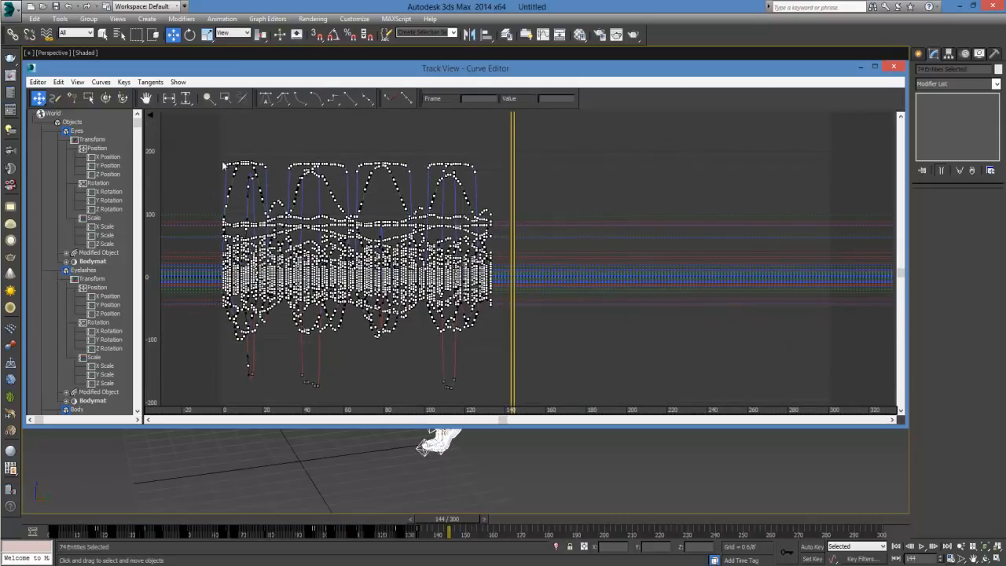
drag(510, 407, 515, 409)
Step: Set the out-of-range type of the selected curves to Loop and close the Curve Editor
click(59, 83)
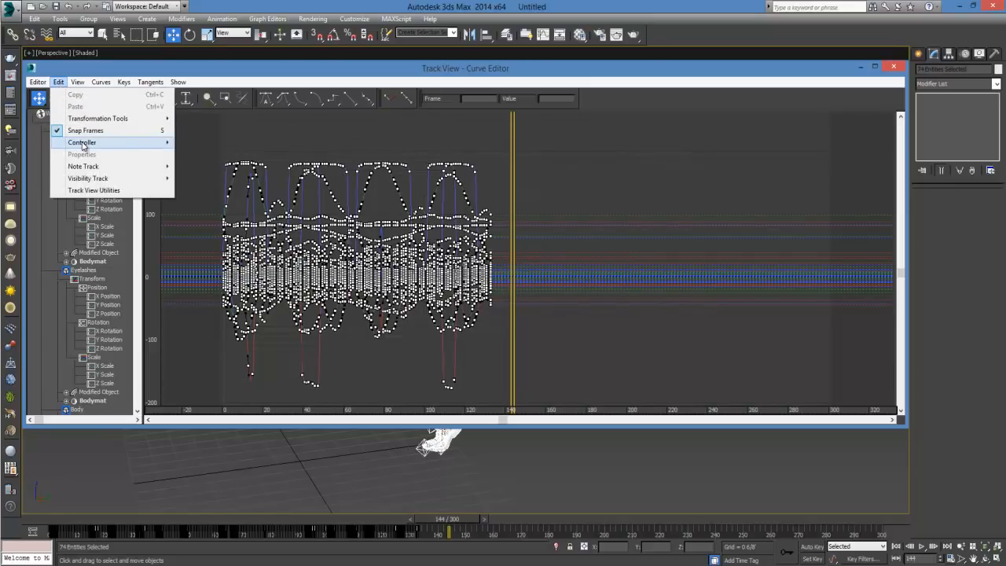
mouse_move(83, 144)
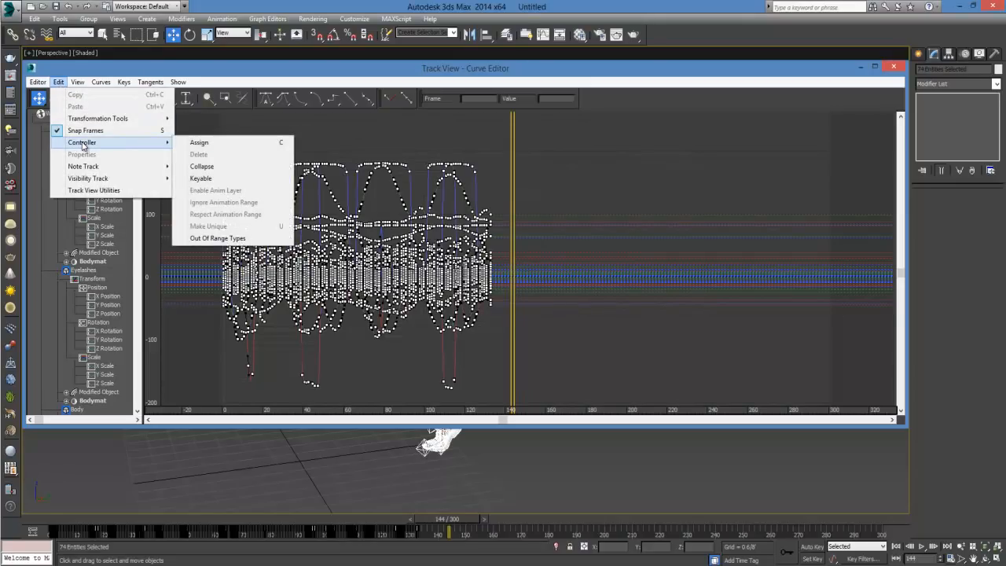
click(215, 239)
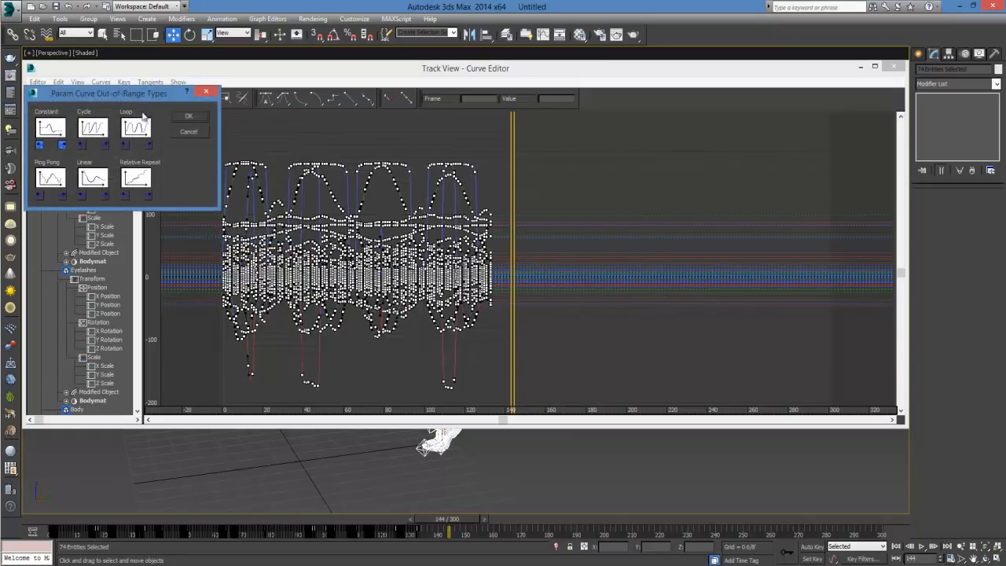
click(140, 130)
click(190, 118)
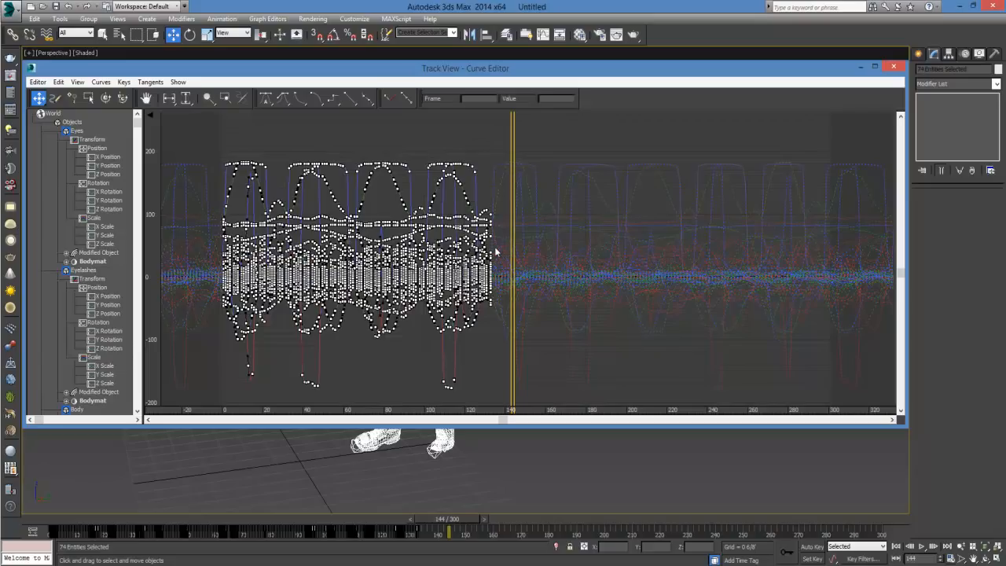
click(894, 66)
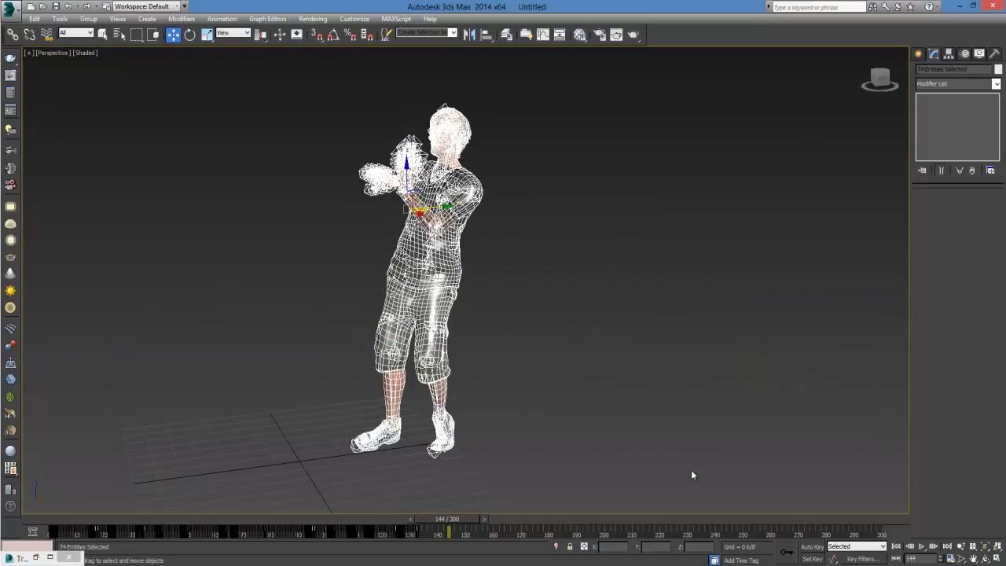
Step: Play the looped dance and extend the animation's end time to frame 500
click(921, 545)
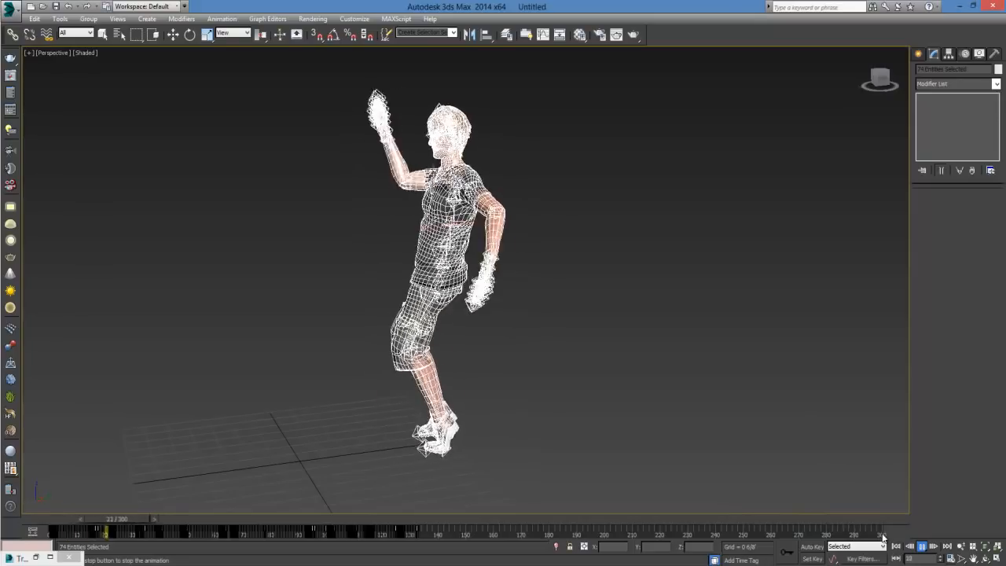
click(950, 557)
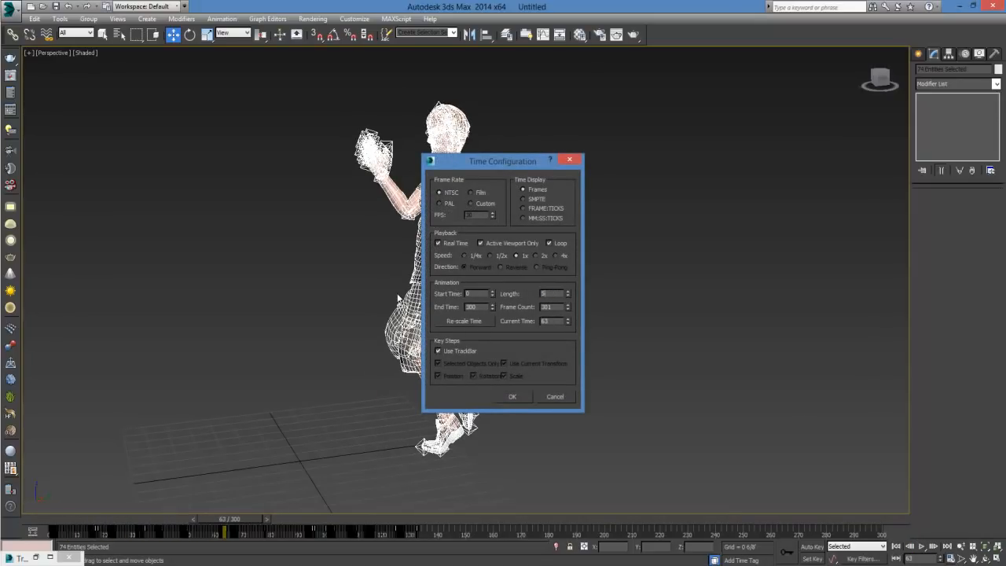
click(512, 396)
Step: Clear the selection, play the looped dance over the extended range and scrub through it to frame 264
drag(173, 518, 312, 533)
key(w)
click(629, 393)
click(922, 546)
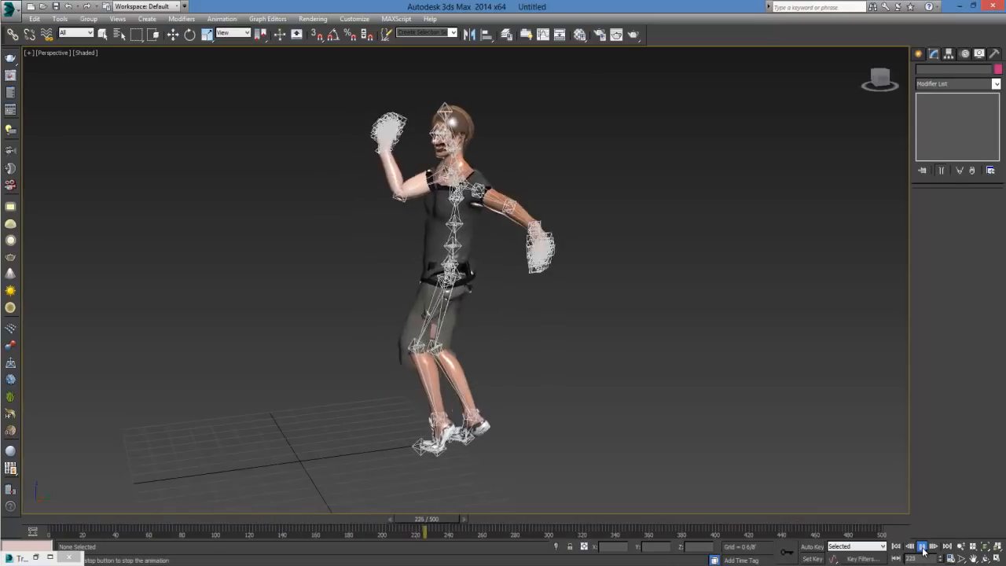
click(921, 546)
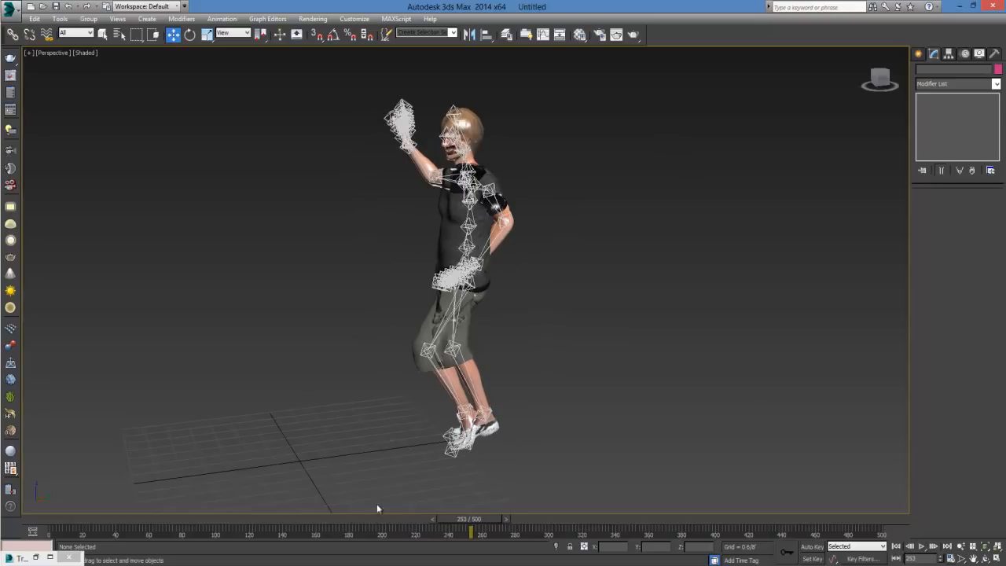
drag(471, 523, 536, 527)
click(172, 34)
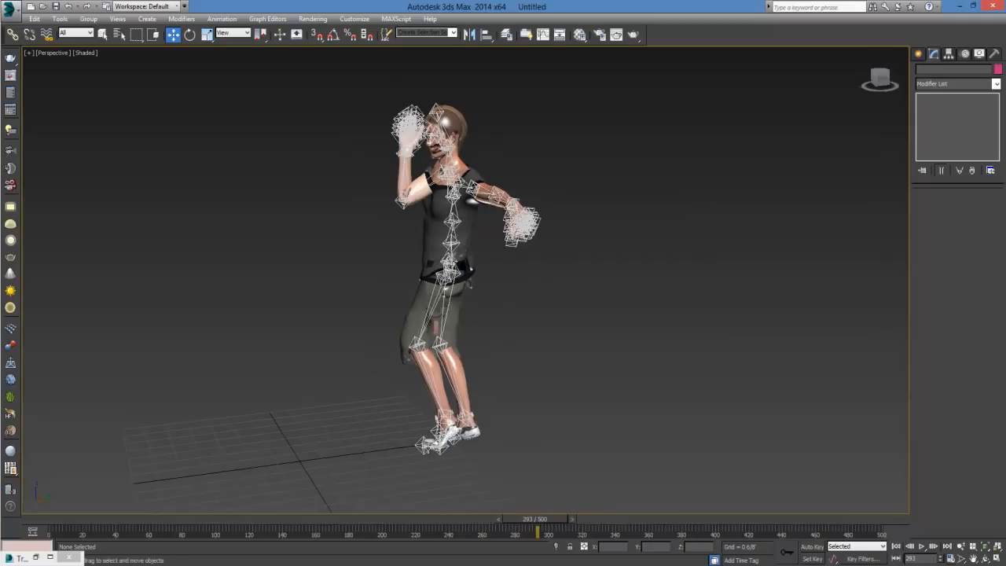
drag(553, 519, 505, 520)
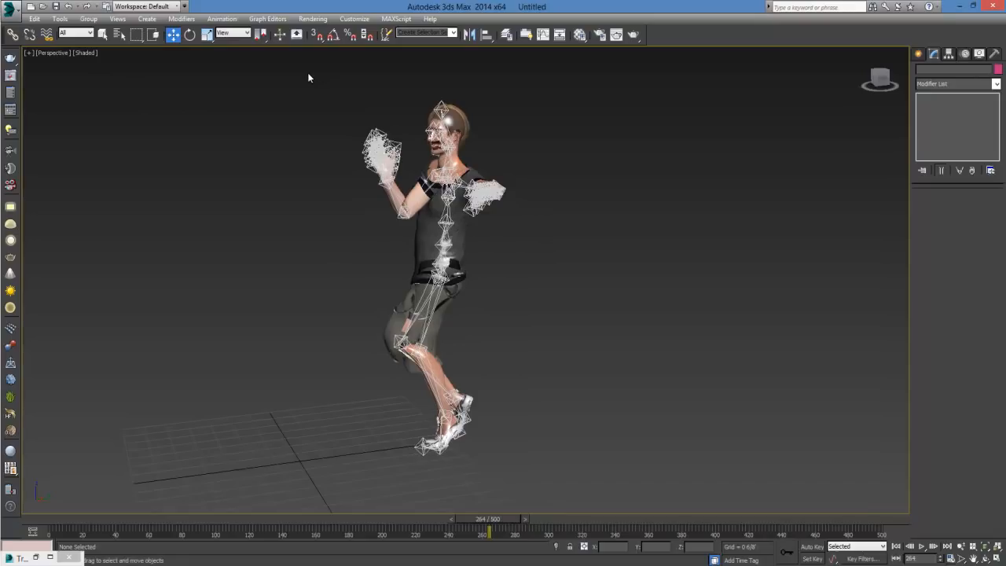
Step: Delete the whole dancing character and its rig from the scene
drag(307, 72, 608, 480)
key(Delete)
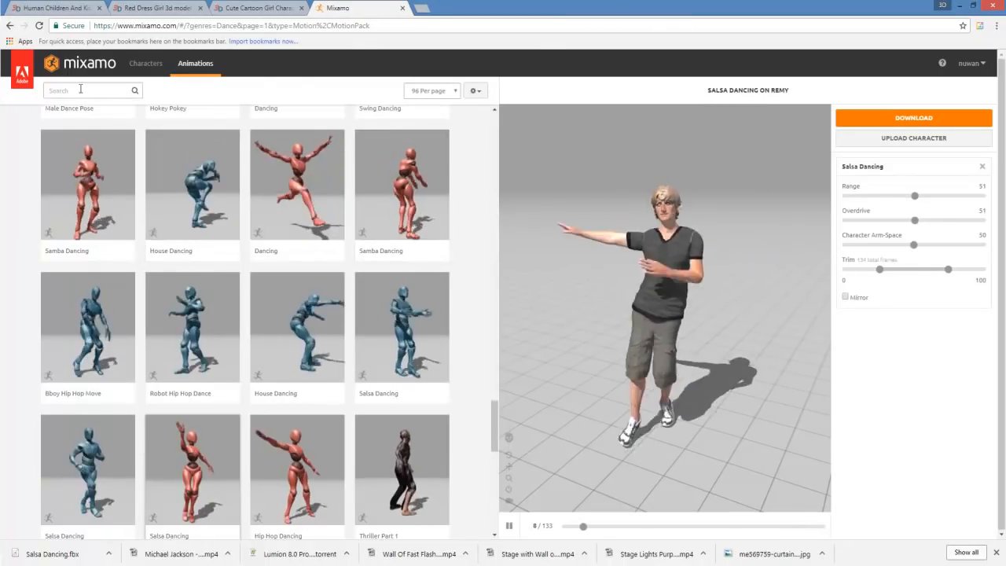
Step: Switch to Mixamo in the browser, remove the Dance genre filter and apply the Female Tough Walk animation to Remy
click(63, 90)
click(17, 171)
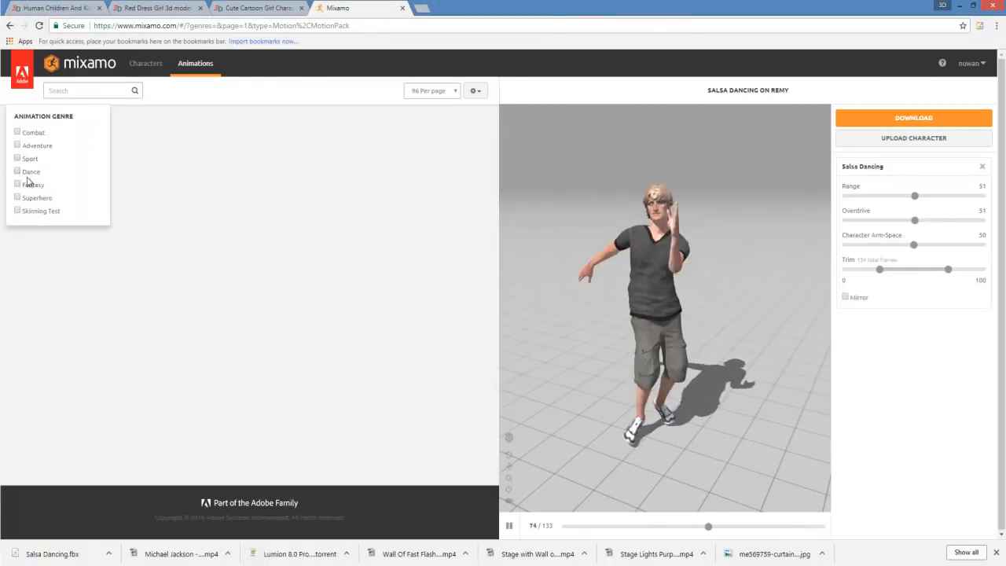
click(79, 89)
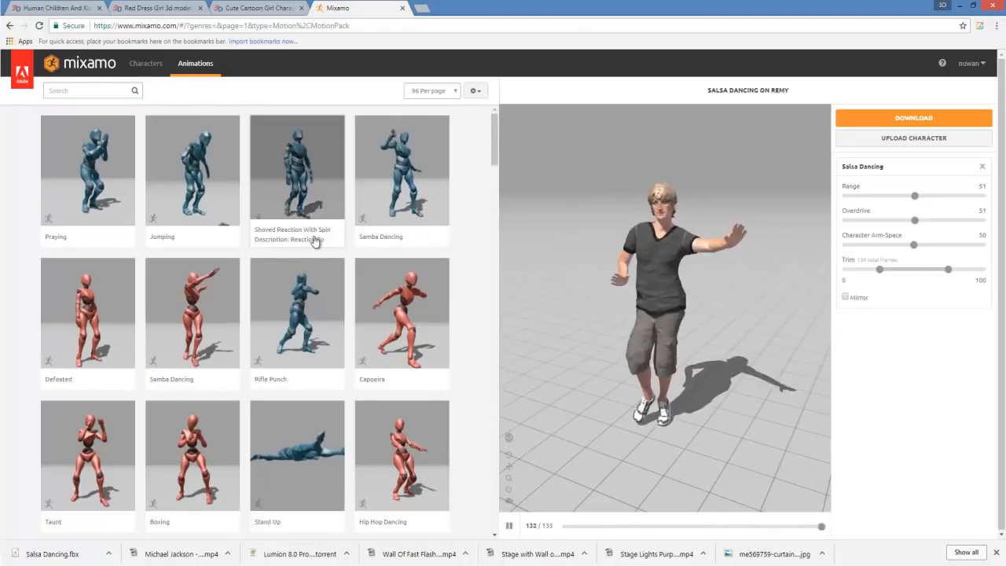
scroll(440, 224, down, 5)
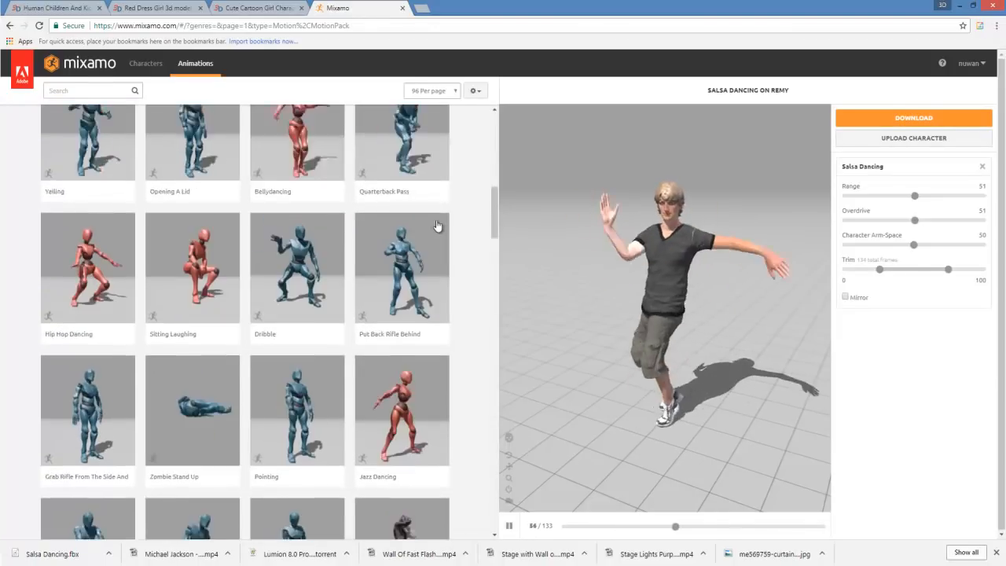
scroll(438, 226, down, 5)
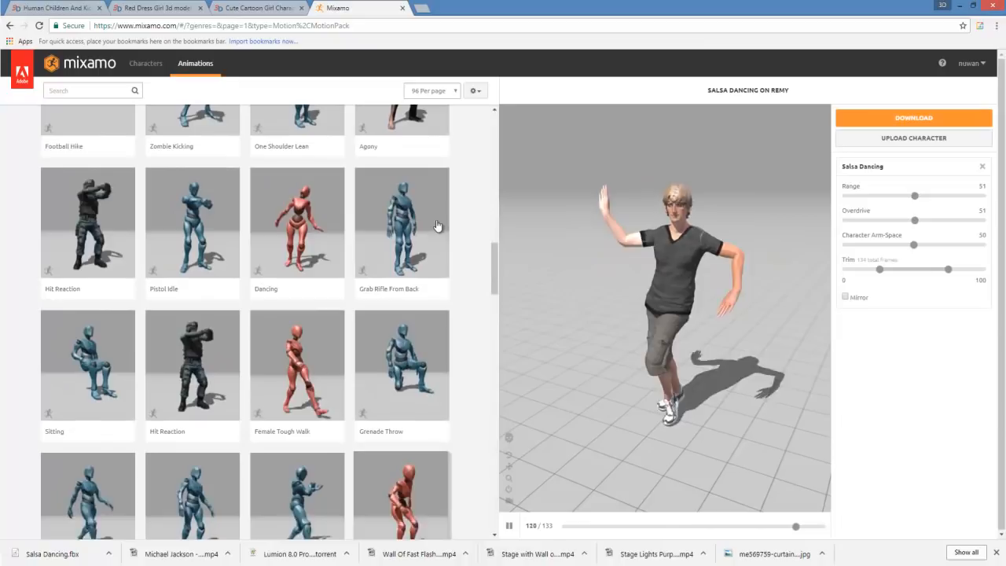
click(320, 340)
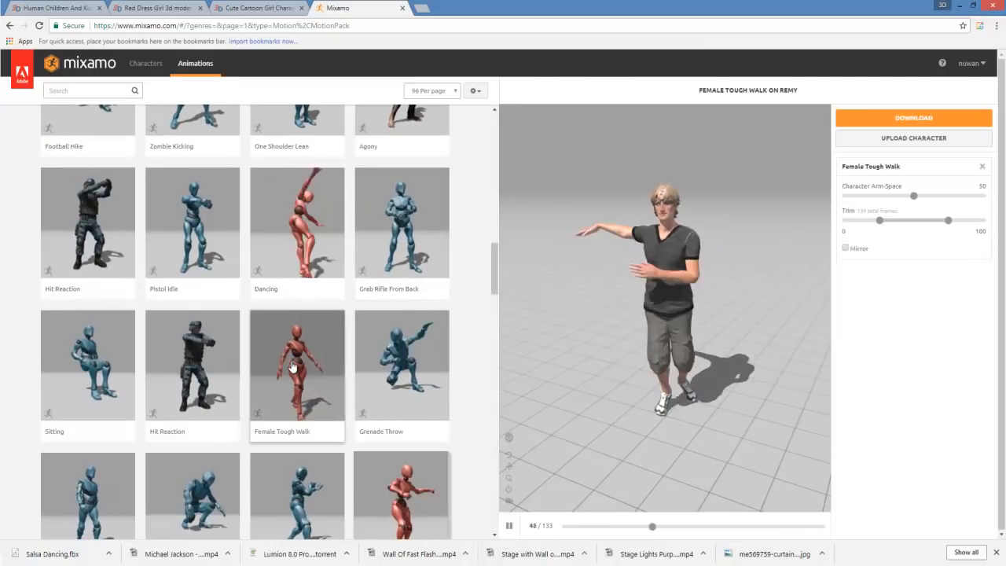
Step: Replace Remy with the Mremireh O Desbiens character for the Female Tough Walk animation
click(156, 66)
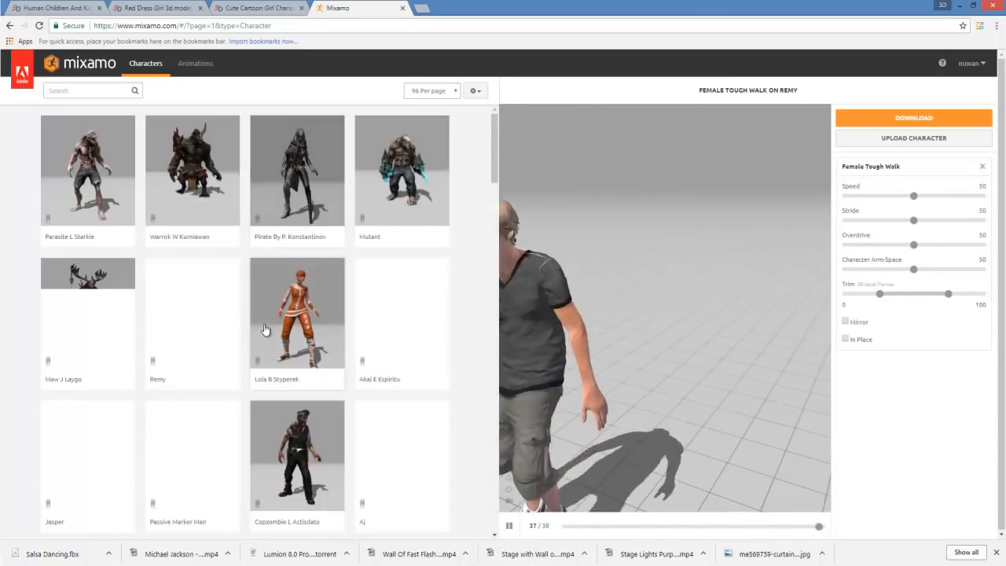
scroll(274, 301, down, 3)
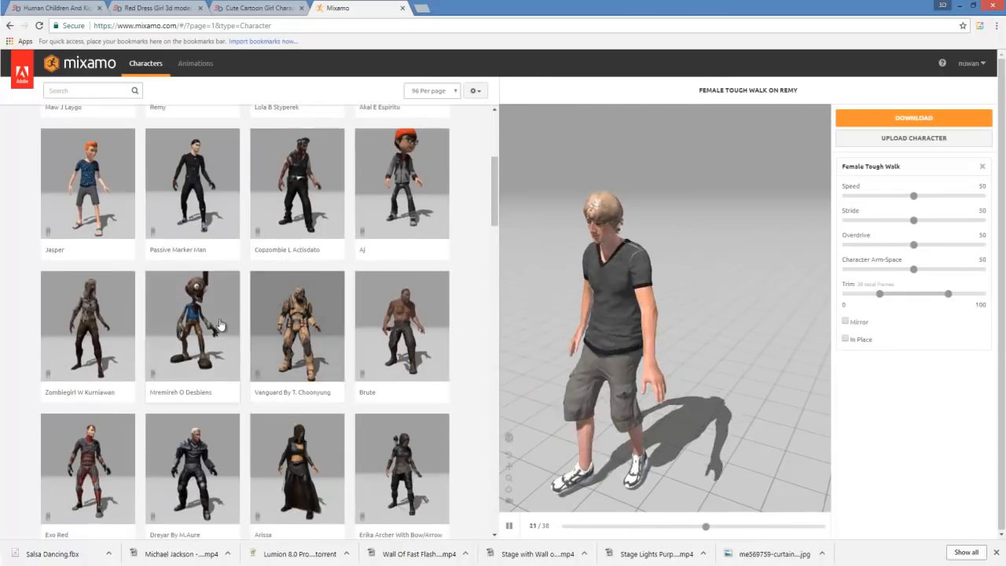
click(193, 324)
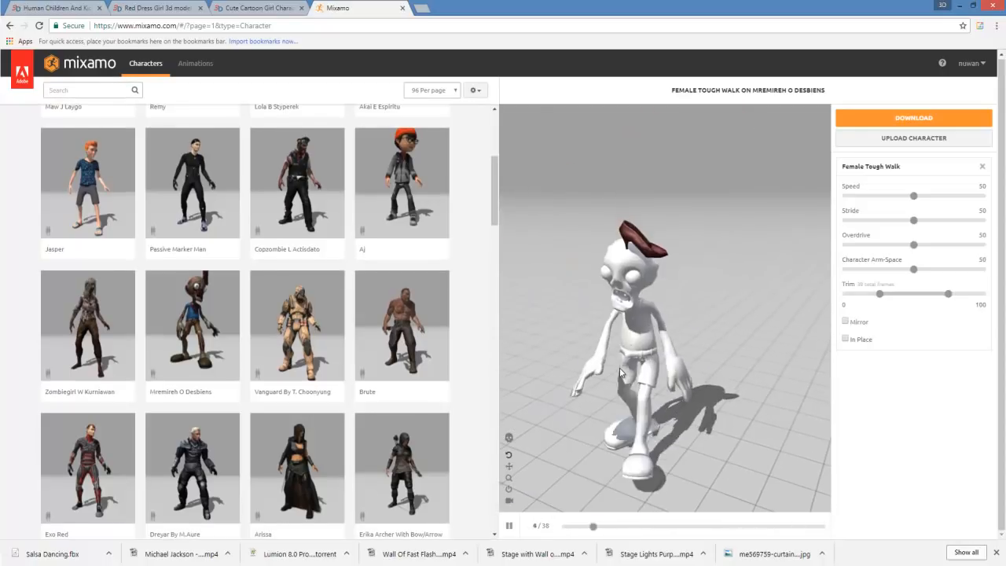
Step: Download the walking character as FBX (.fbx) with skin, at 30 frames per second and no keyframe reduction
click(936, 117)
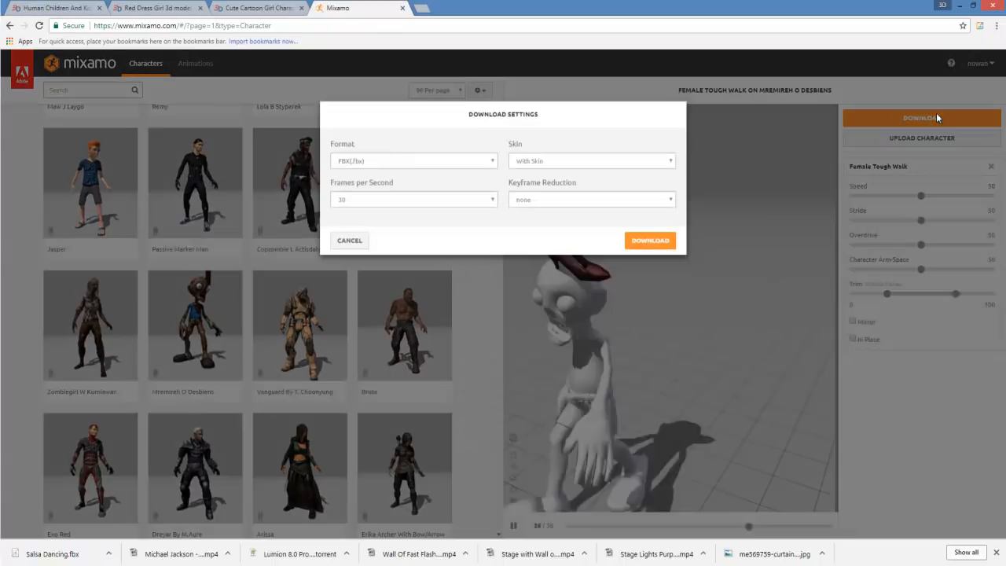
click(654, 229)
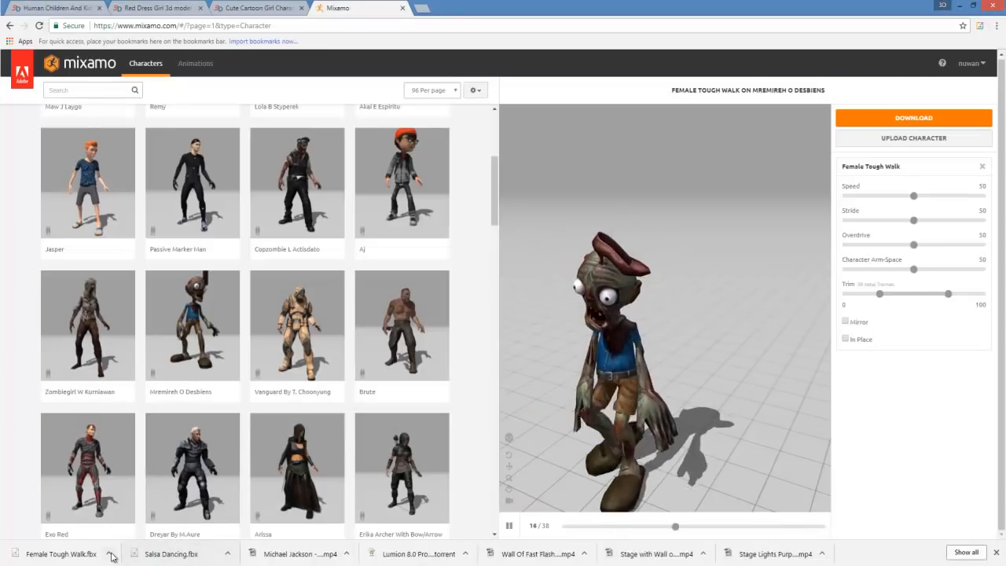
Step: Show the downloaded Female Tough Walk.fbx in its folder and switch back to 3ds Max
click(110, 553)
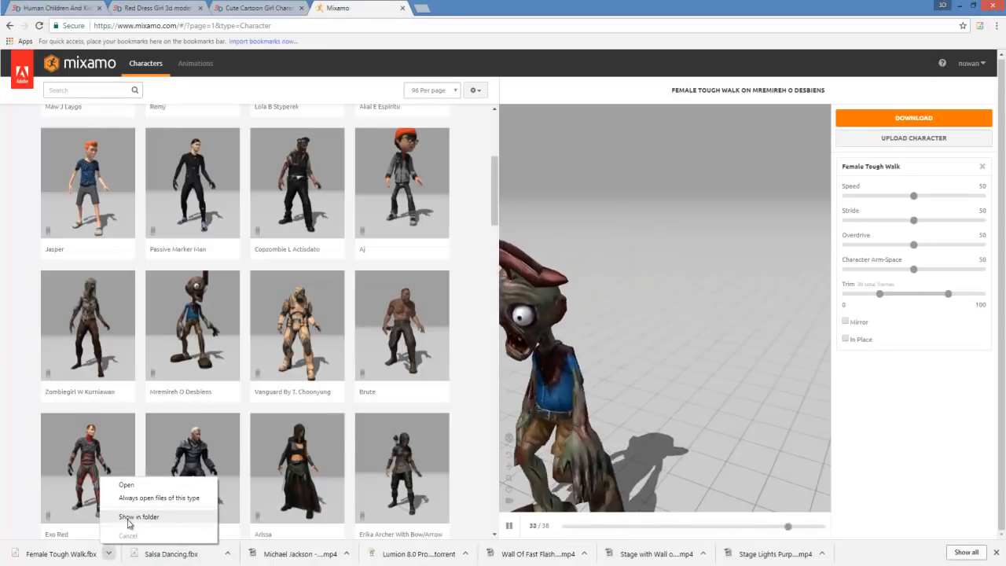
click(138, 517)
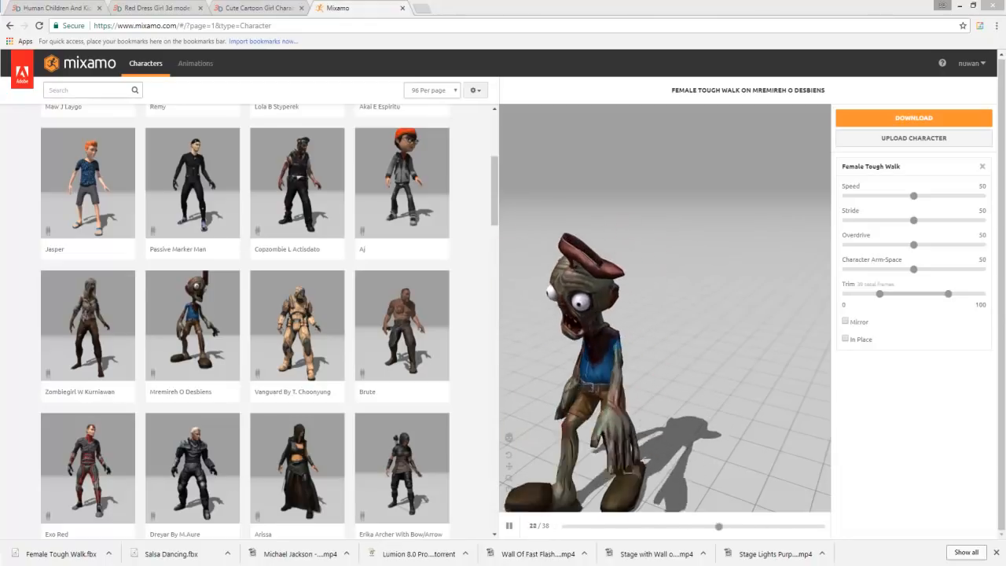
click(972, 6)
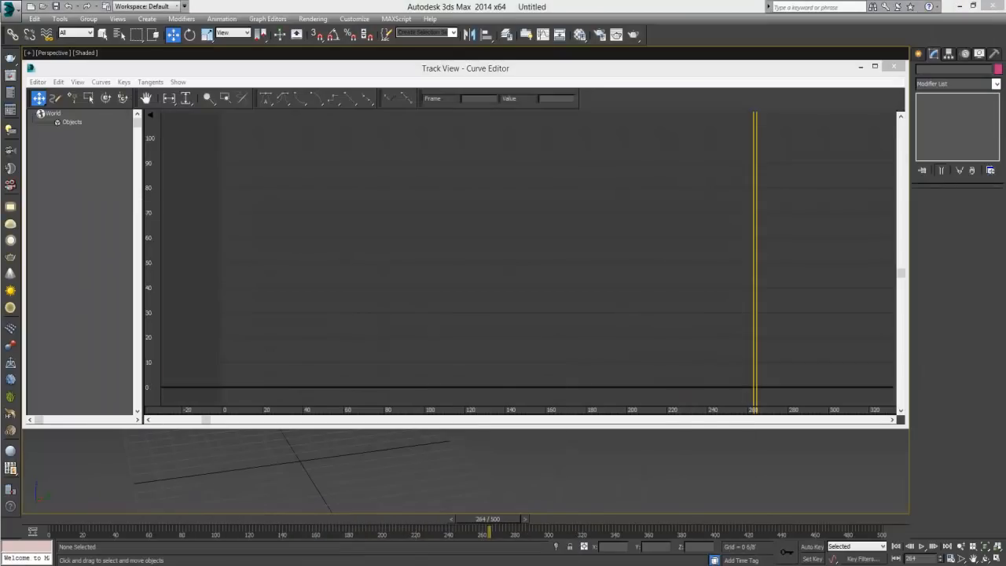
Step: Close the Curve Editor, import the downloaded Female Tough Walk FBX into the empty scene and frame the character in the Perspective view
click(894, 66)
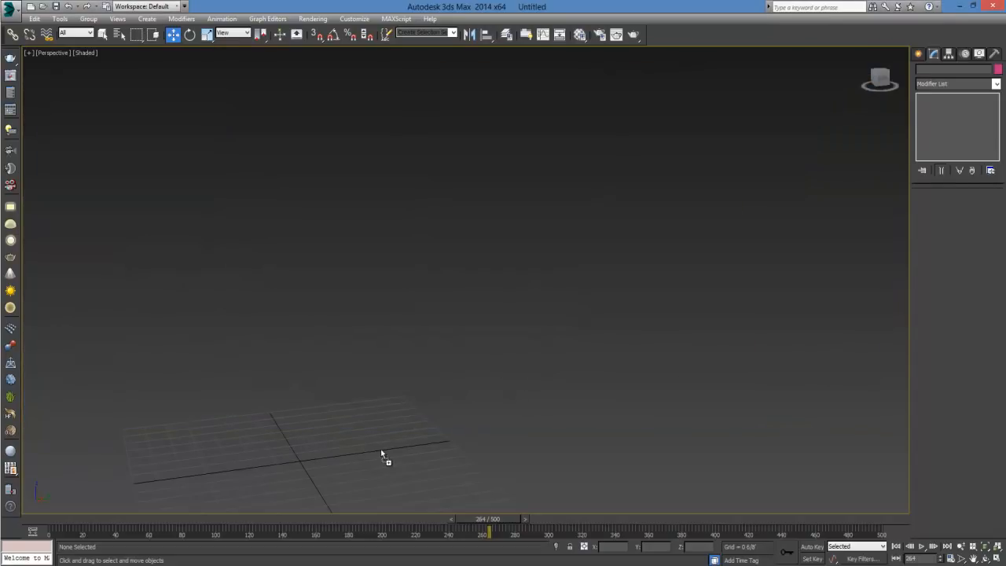
click(355, 446)
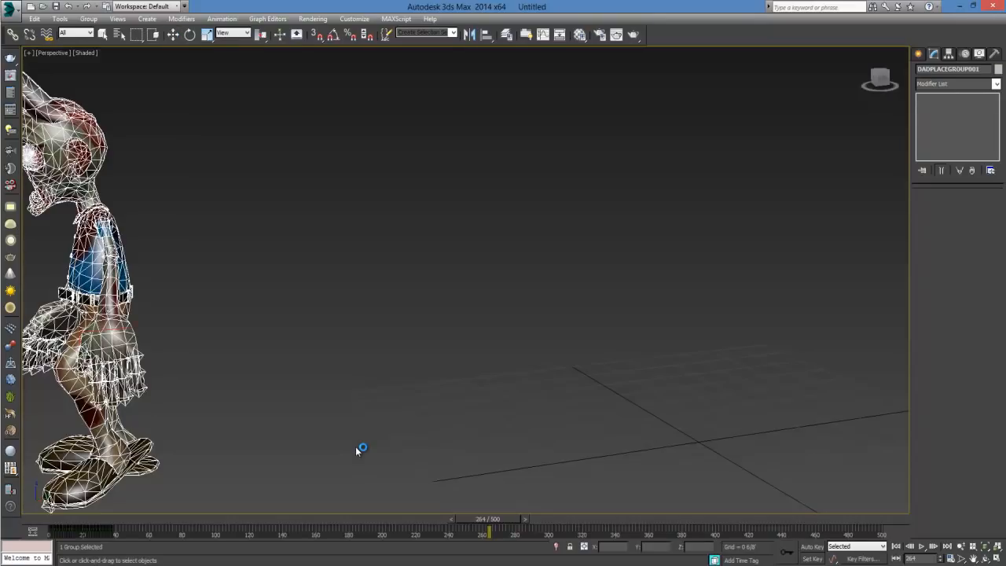
click(884, 379)
middle_drag(847, 240, 792, 242)
mouse_move(607, 314)
alt+middle_down()
mouse_move(639, 305)
mouse_move(619, 307)
alt+middle_up()
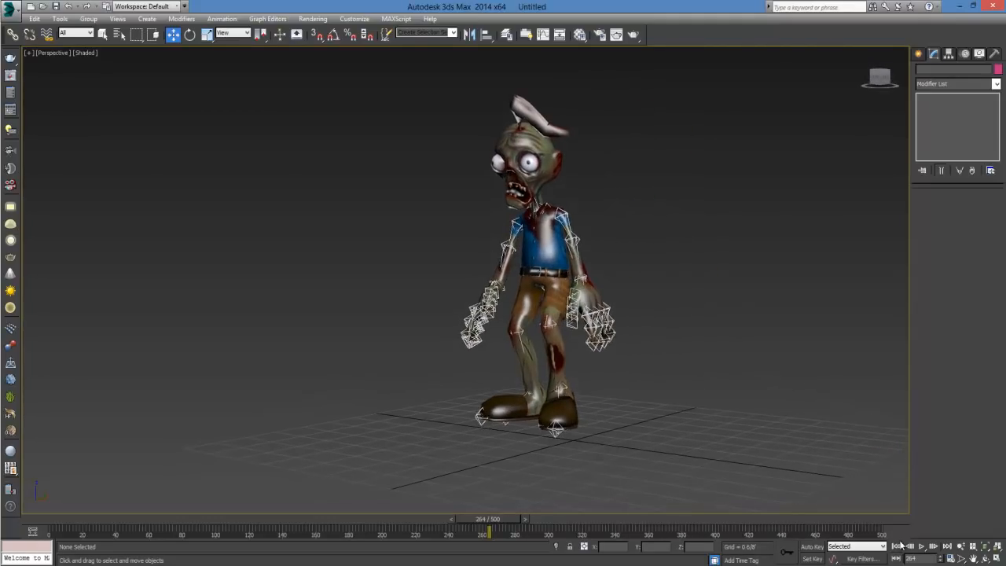
Step: Play the imported walk from the first frame, stop it and return the timeline to frame 0
click(898, 545)
click(921, 546)
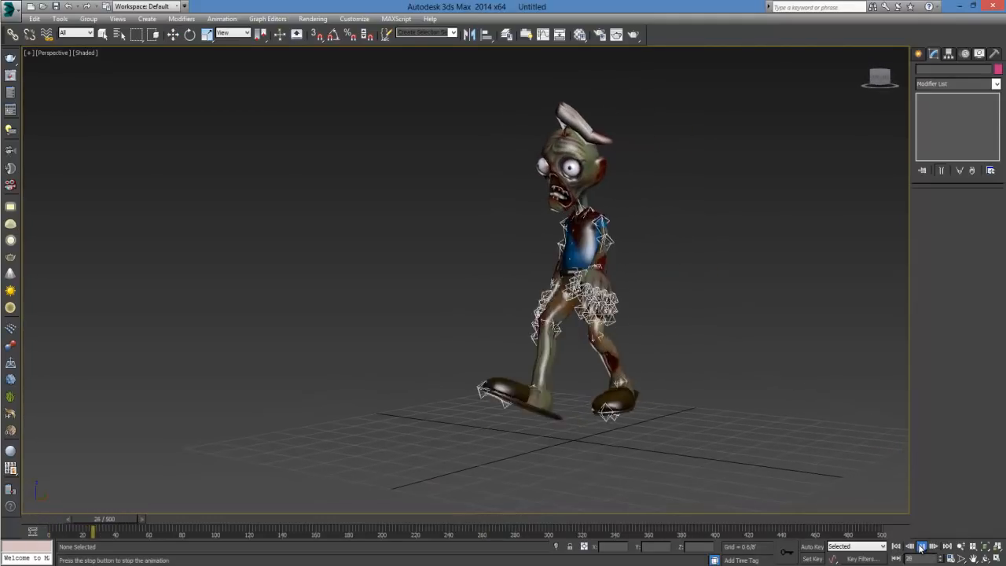
key(w)
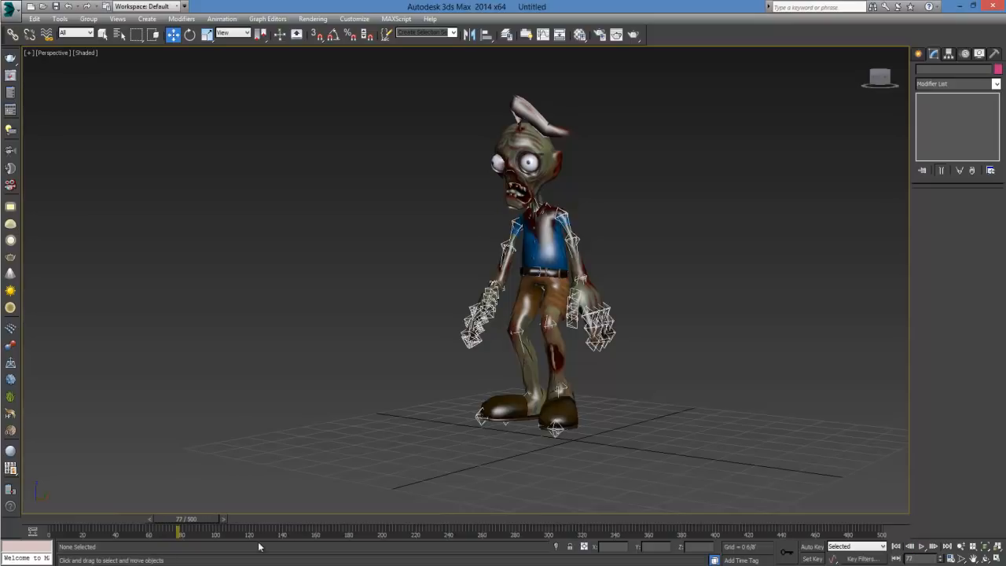
drag(205, 519, 72, 534)
key(w)
Step: Select the whole character with all its animation keys and set the curves' out-of-range type to Loop
drag(484, 66, 724, 331)
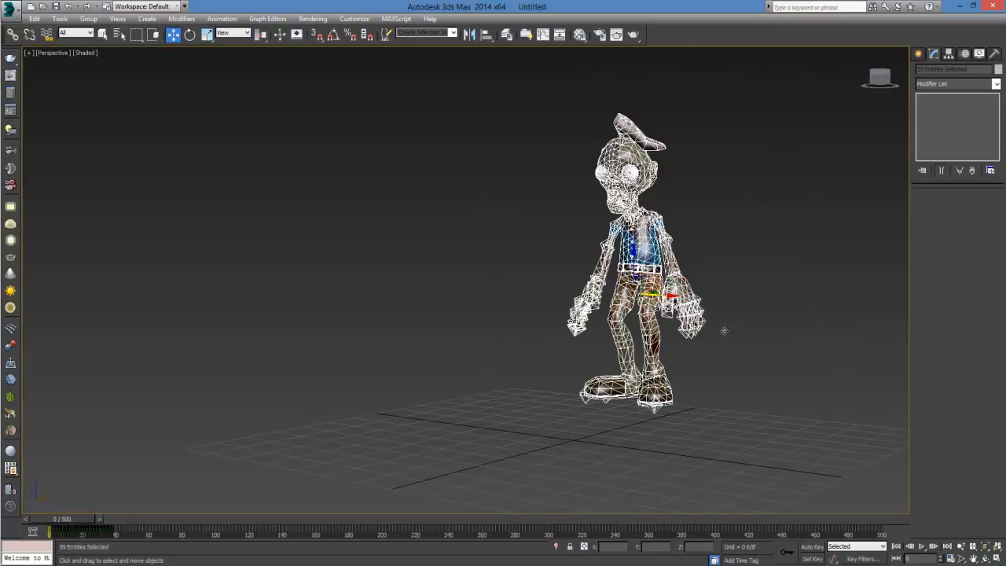
click(550, 35)
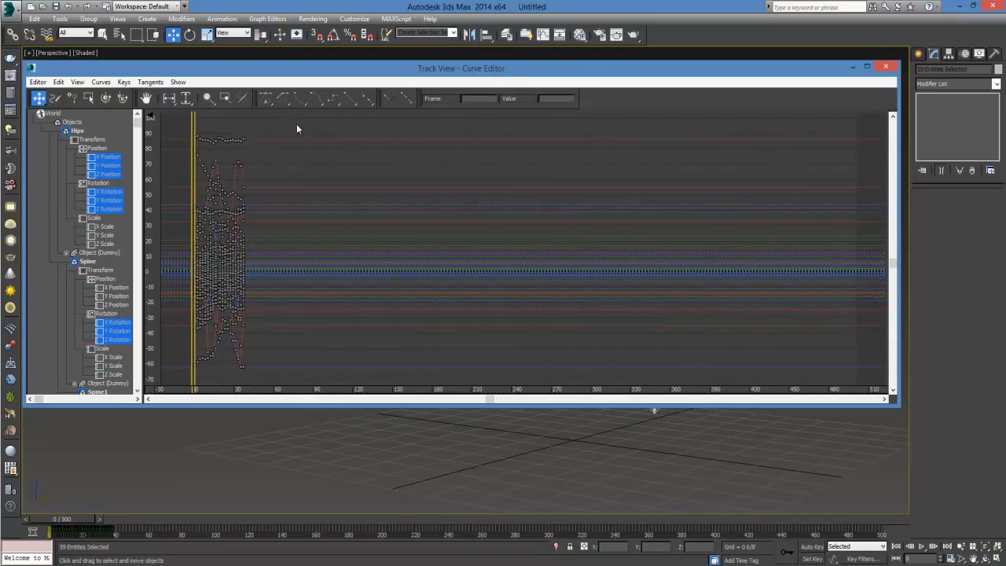
drag(168, 377, 298, 123)
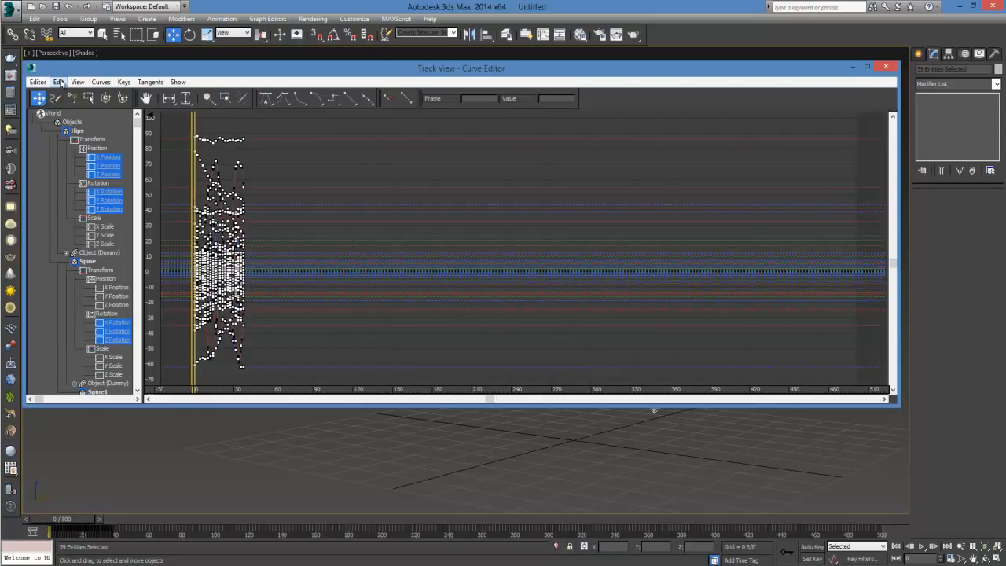
click(58, 82)
mouse_move(93, 143)
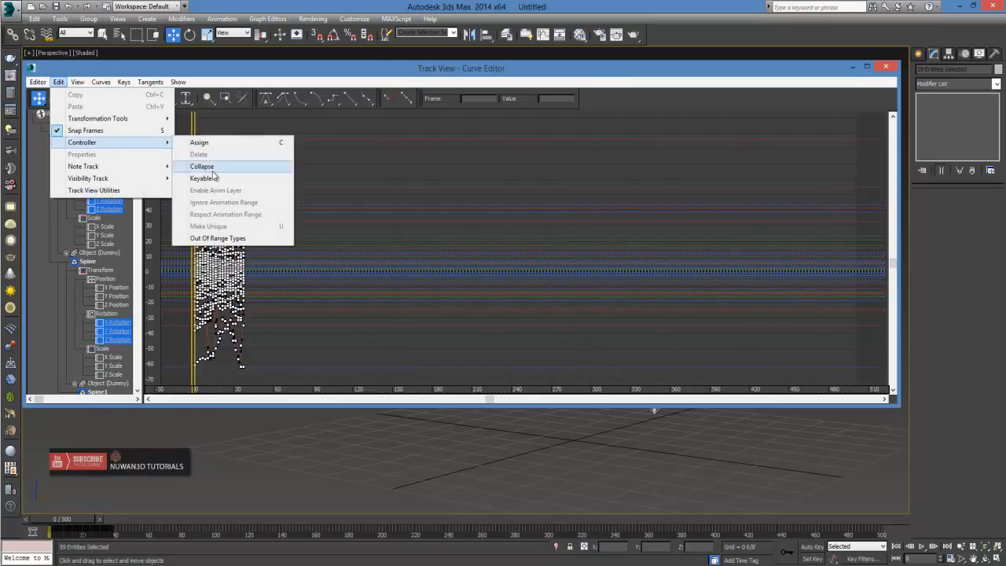
click(215, 238)
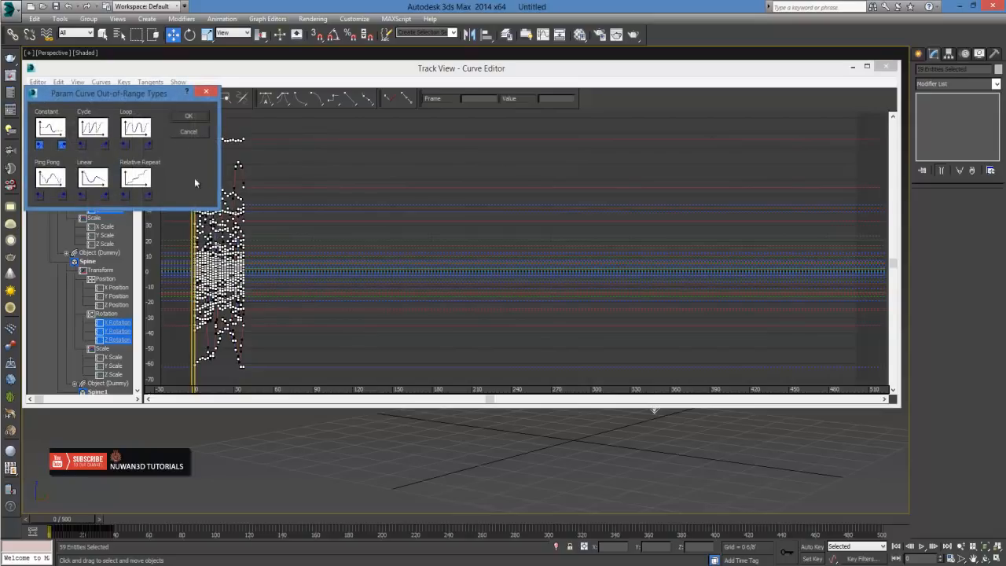
click(135, 129)
click(188, 117)
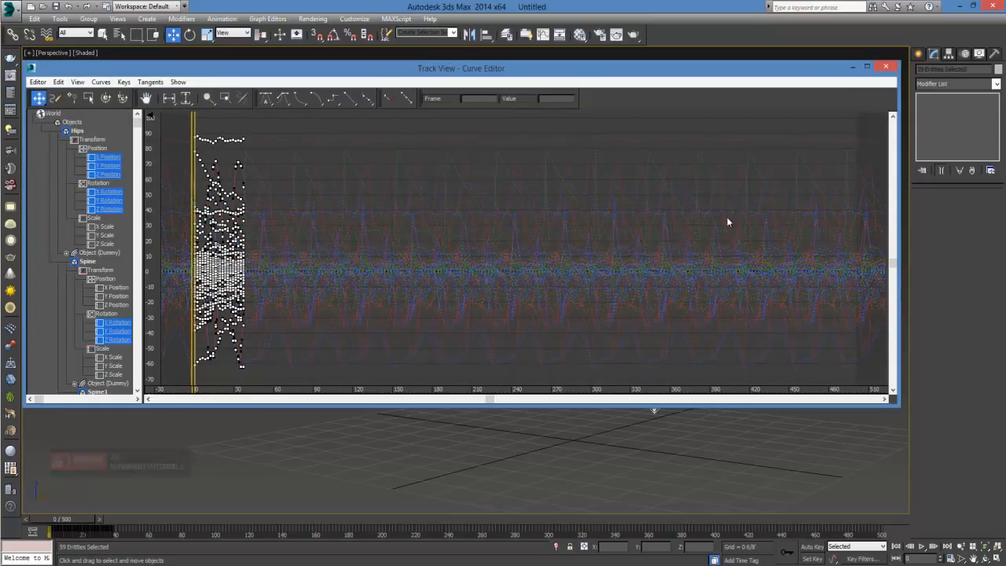
click(853, 68)
Step: Deselect the character, play the looped walk and return to the first frame
click(837, 221)
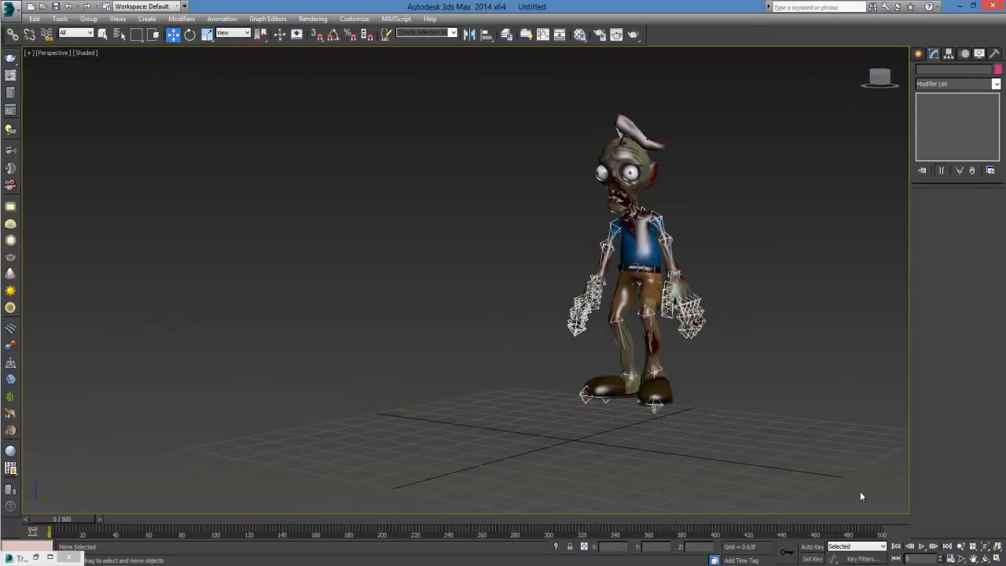
click(922, 548)
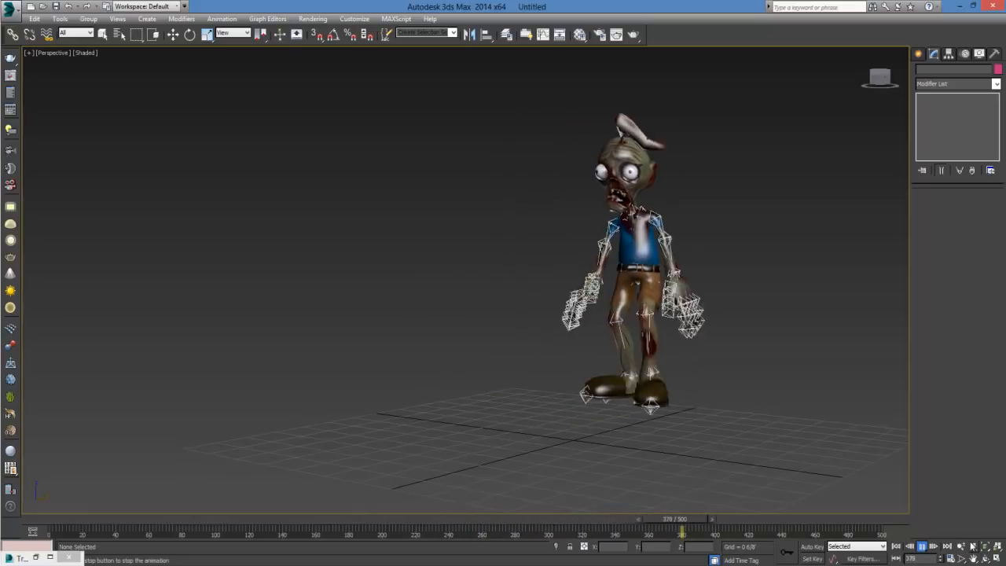
click(919, 547)
click(895, 546)
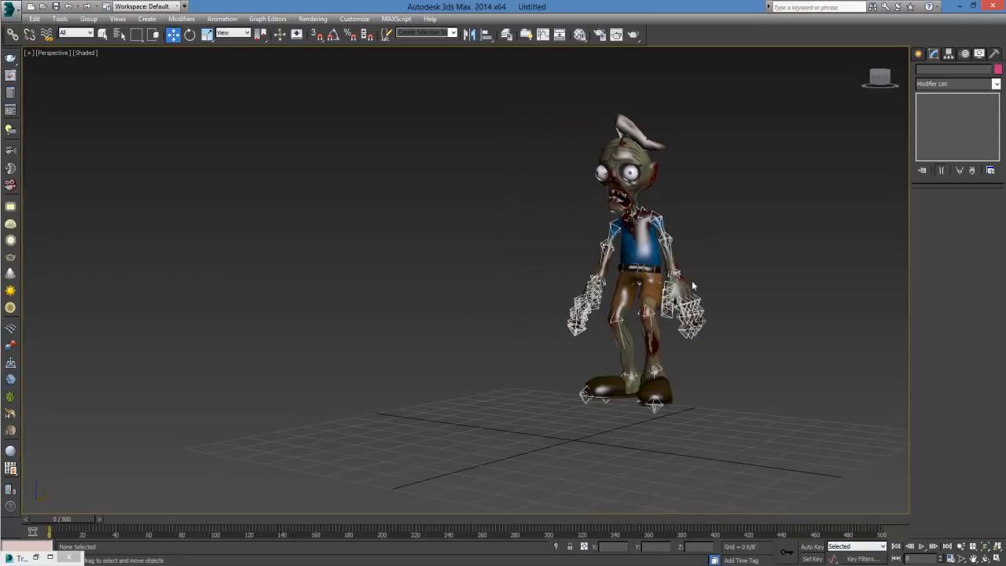
Step: Select all objects again and set their animation curves' out-of-range type to Relative Repeat
key(ctrl+a)
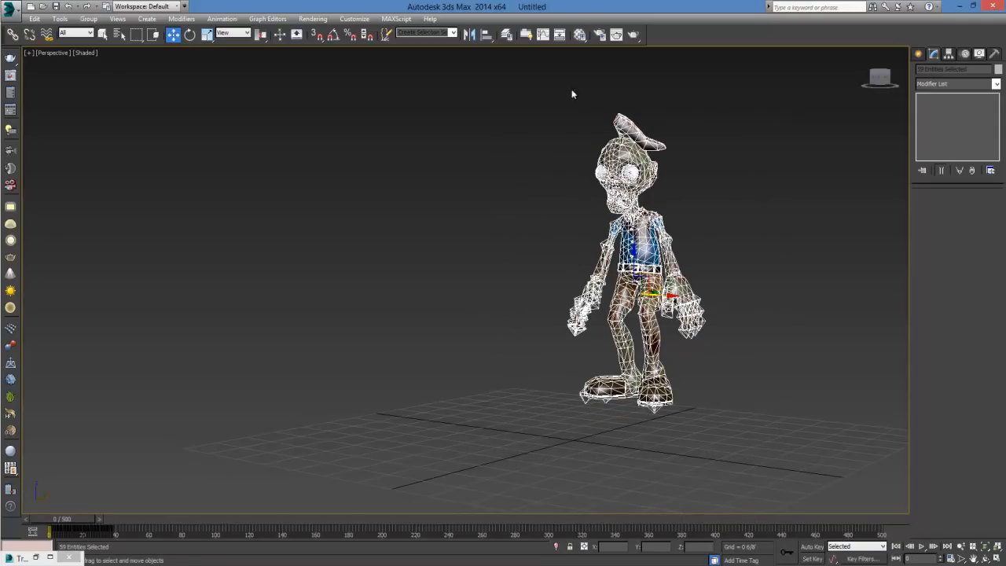
click(542, 35)
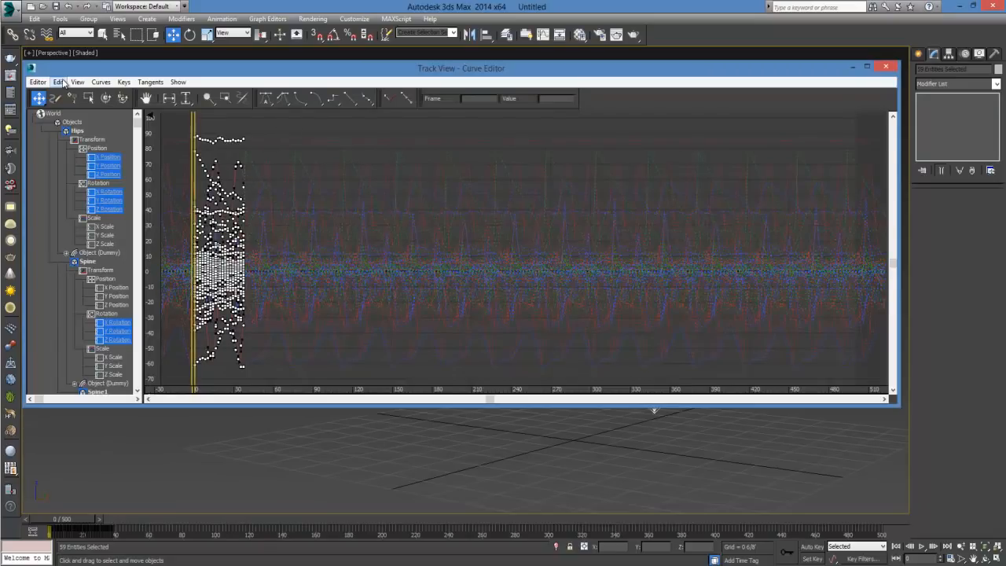
click(58, 82)
mouse_move(94, 142)
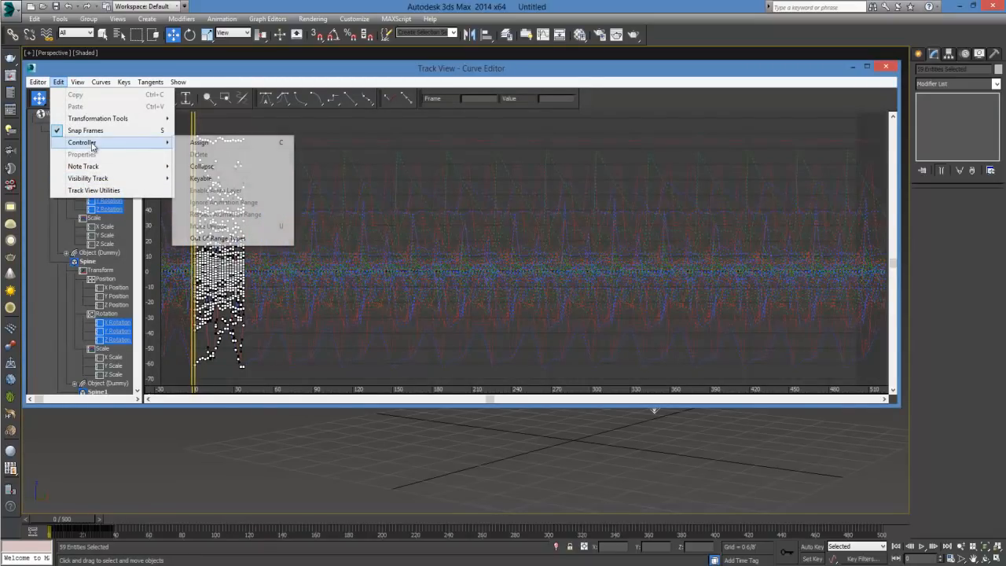
click(206, 239)
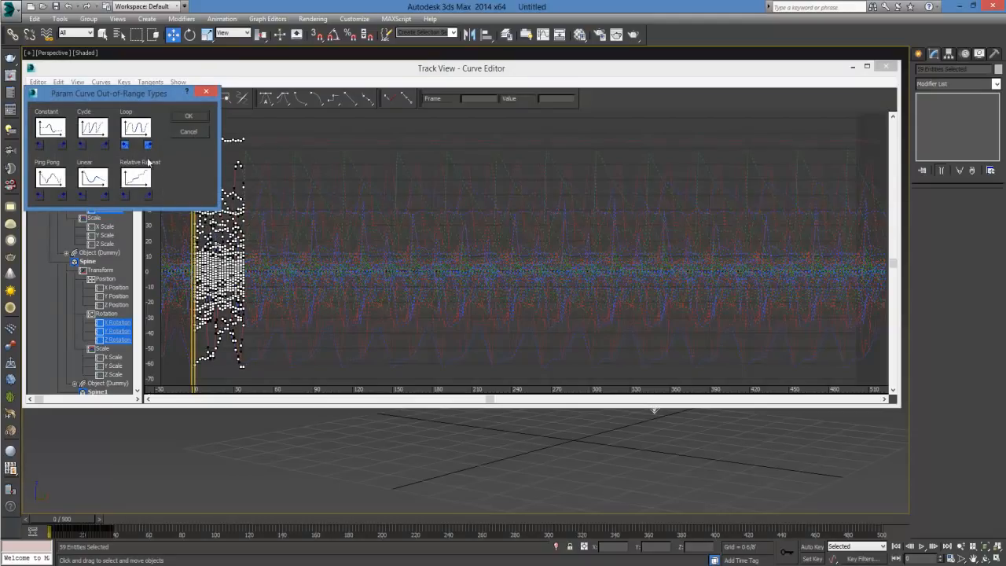
click(138, 179)
click(189, 117)
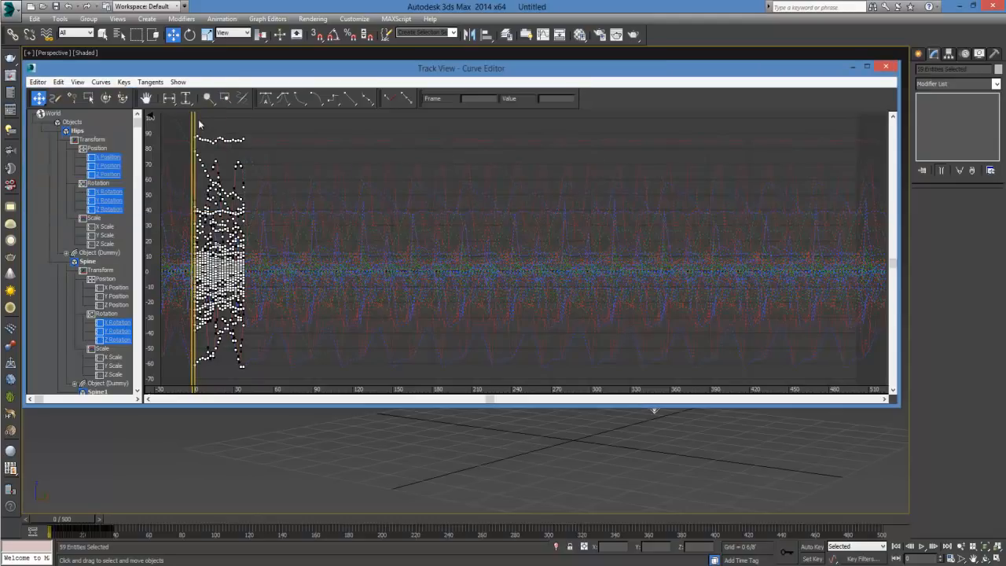
click(853, 67)
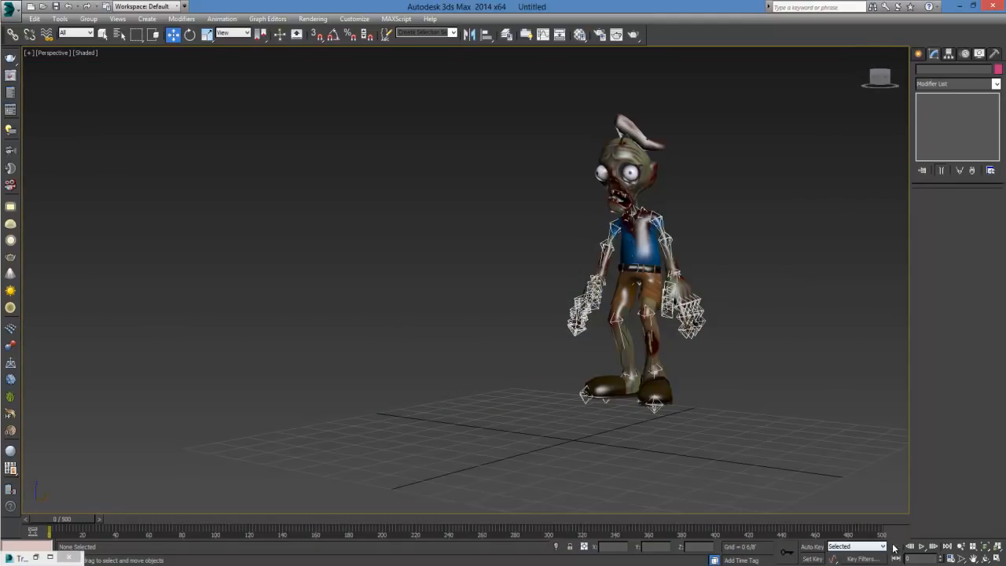
Step: Play the repeated walk and scrub back to frame 89 to examine the character's forward movement
click(922, 547)
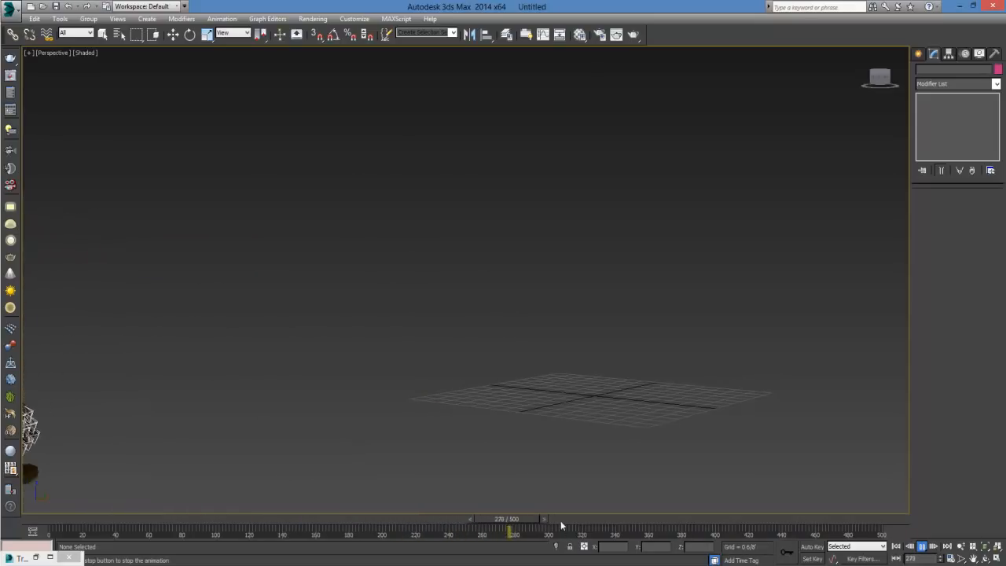
drag(540, 519, 161, 561)
key(w)
drag(162, 521, 226, 533)
key(w)
scroll(540, 302, up, 3)
scroll(574, 209, down, 2)
Step: Hide the bones and every other part of the character except the body mesh
drag(624, 110, 393, 488)
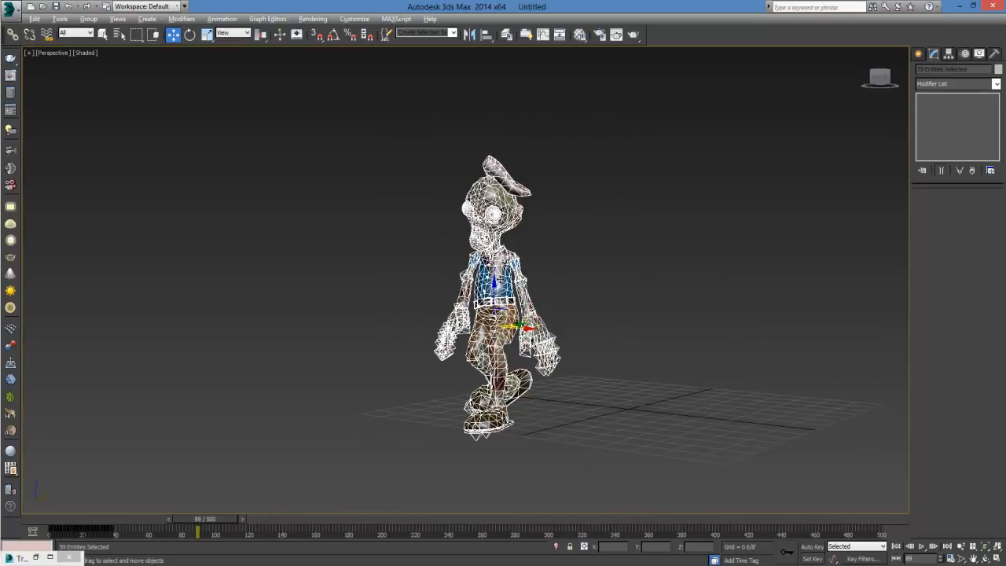
alt+click(503, 285)
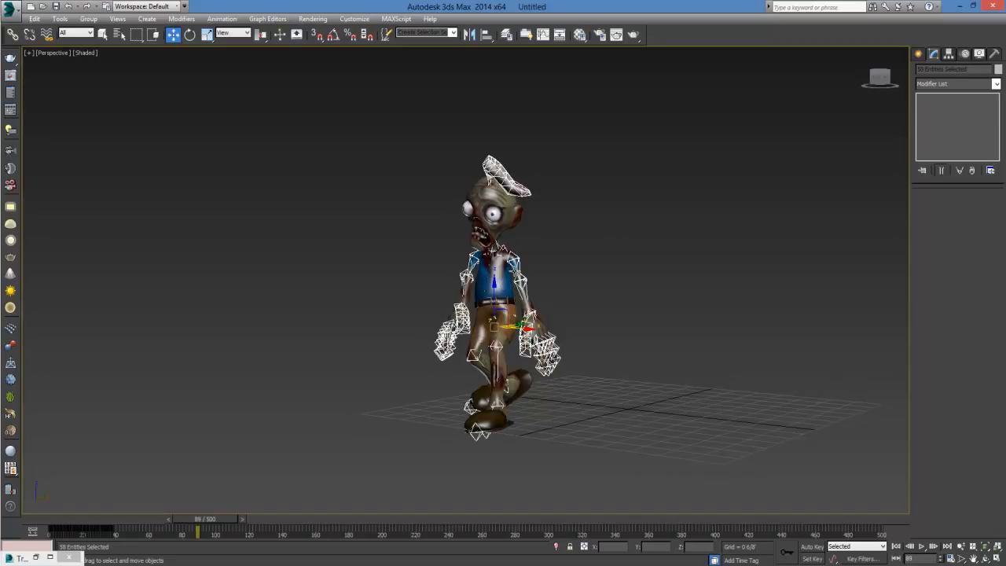
right_click(514, 261)
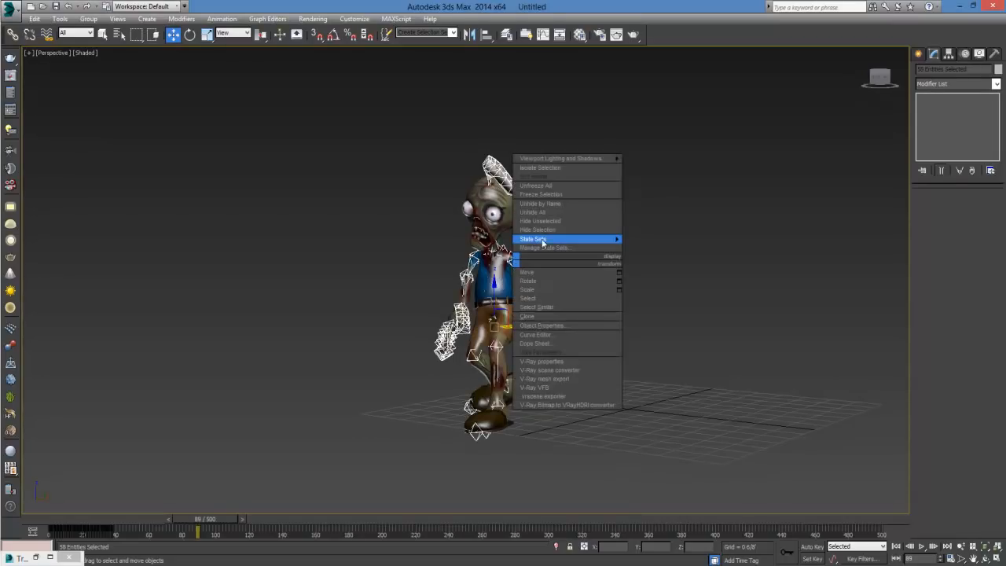
click(535, 229)
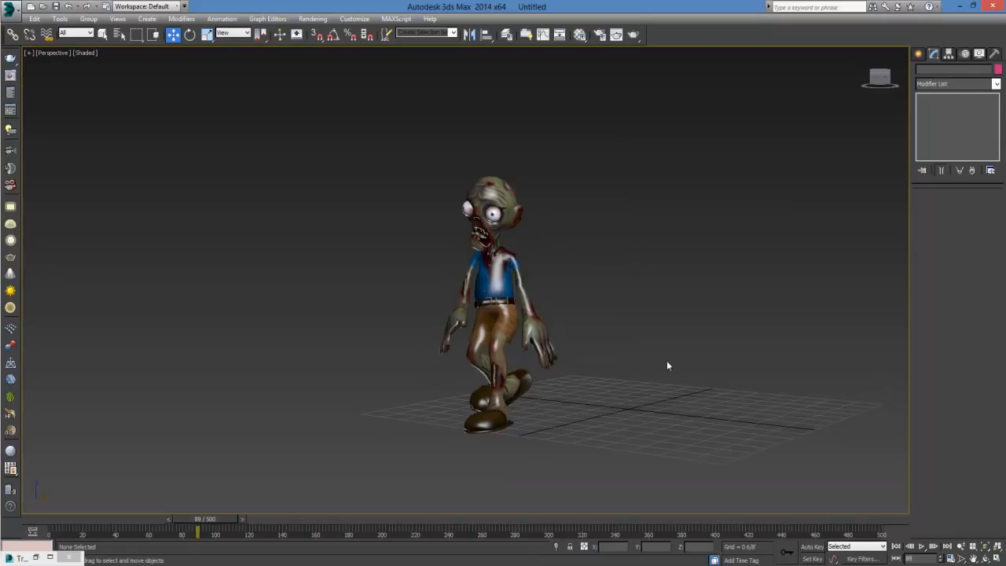
Step: Play the walk from the first frame with the bones hidden and stop at frame 131
click(895, 547)
click(922, 546)
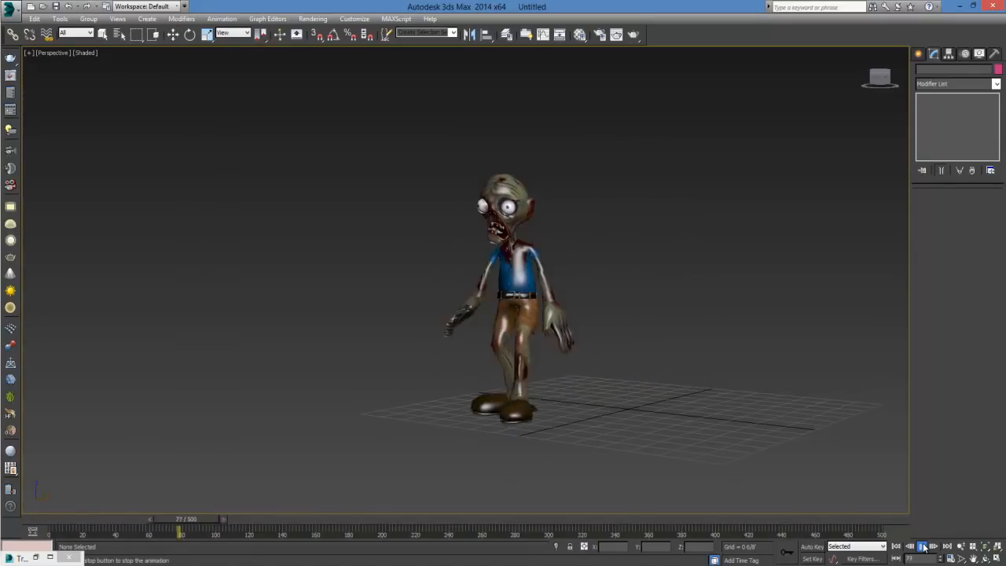
click(923, 547)
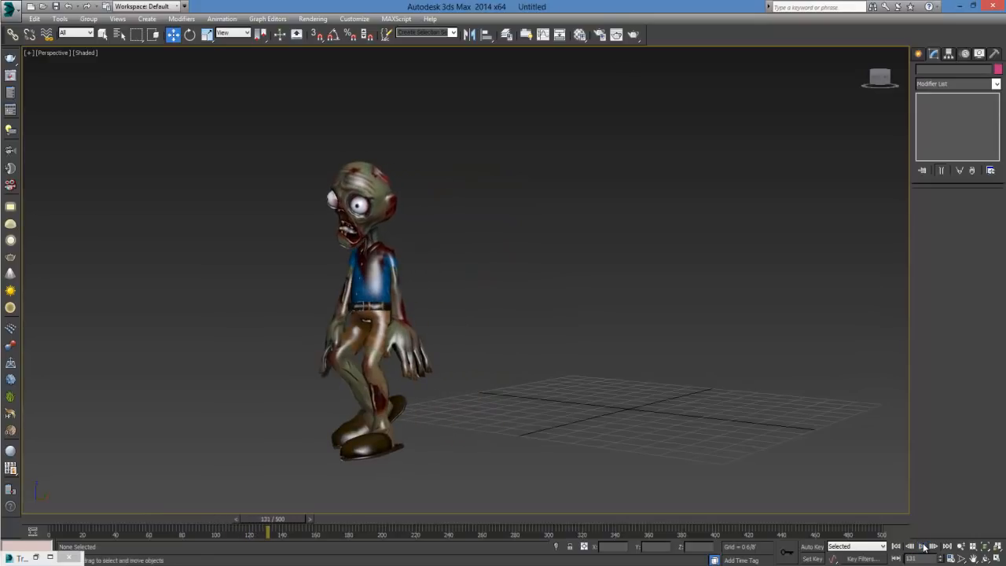
Step: Pick the body material from the character into the first Material Editor sample slot
click(580, 35)
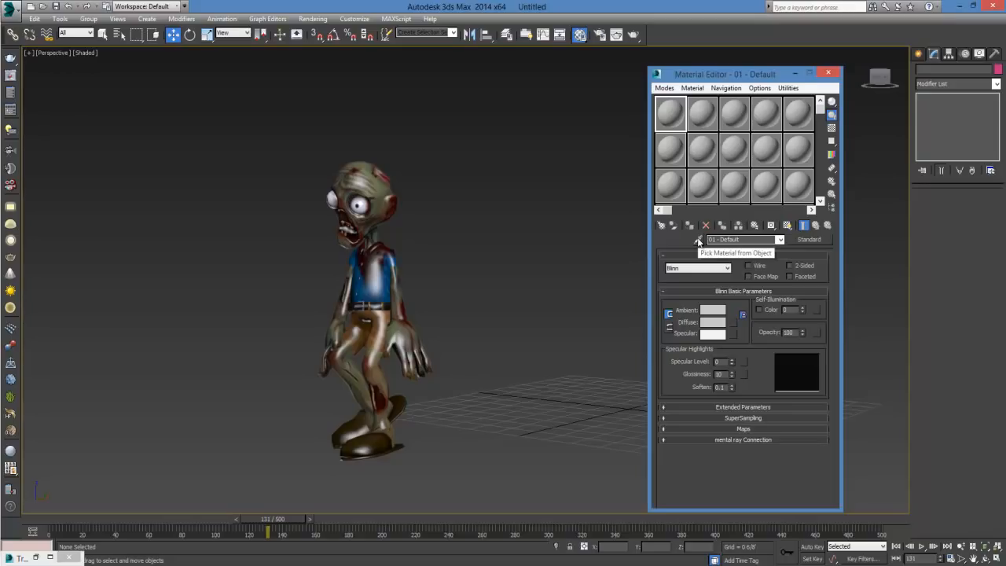
click(698, 240)
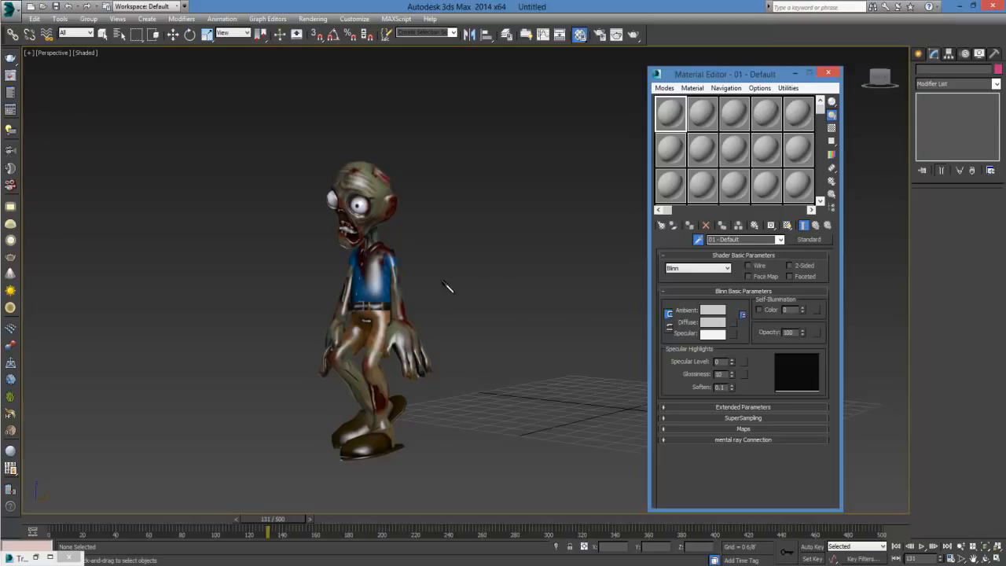
click(364, 272)
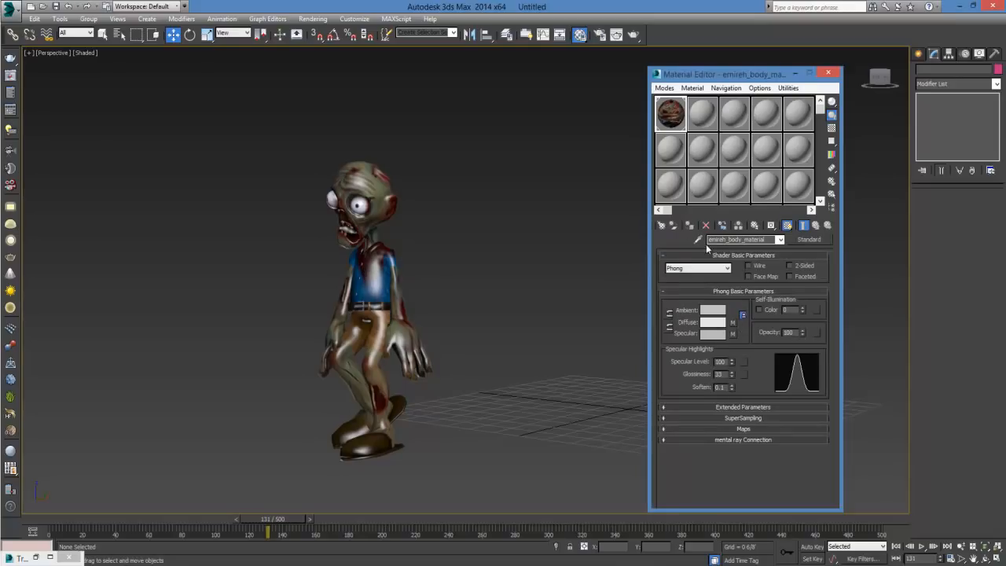
Step: Open the body material's diffuse bitmap, view its texture image at different zooms, and close the image and the Material Editor
click(733, 322)
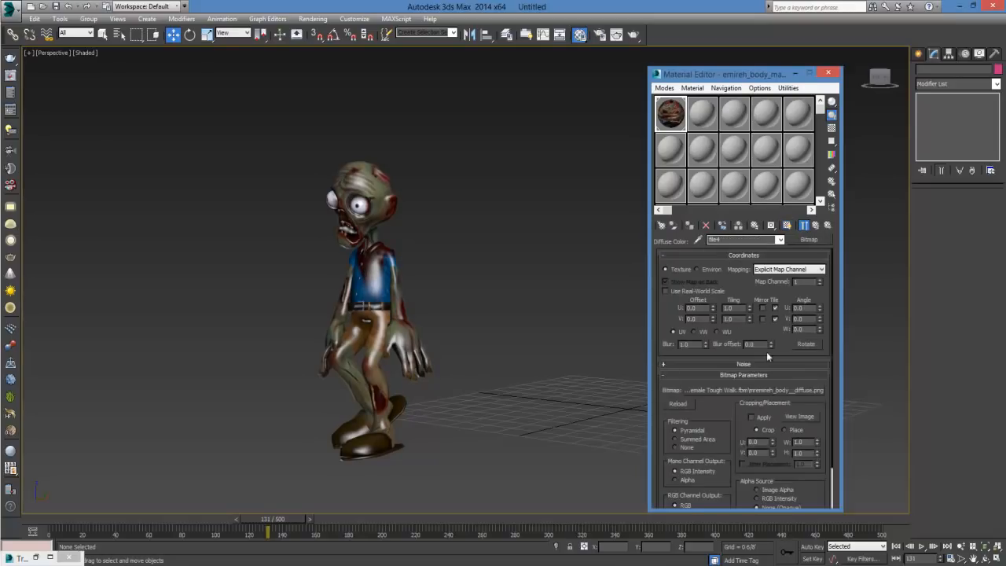
click(795, 417)
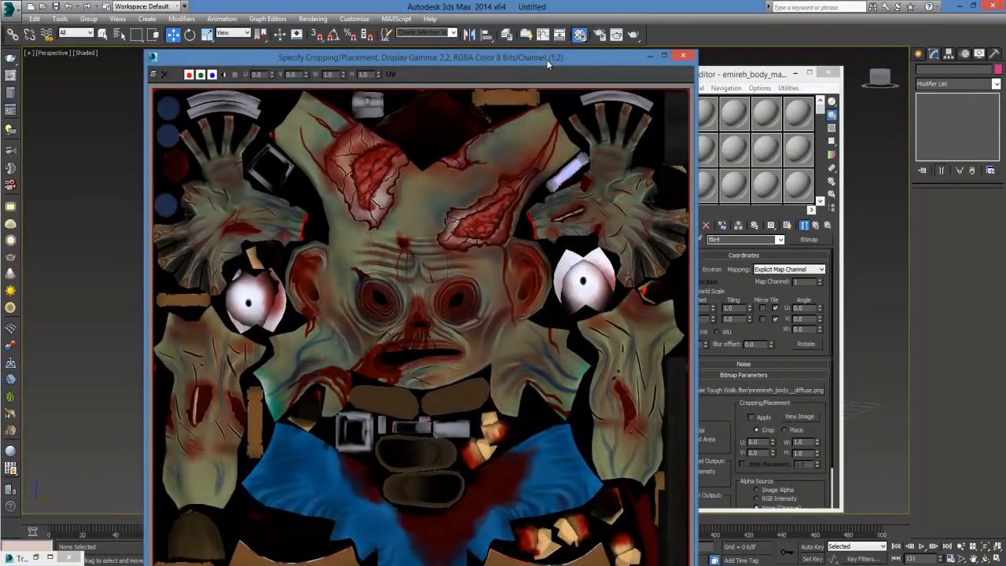
drag(547, 62, 508, 22)
scroll(444, 272, down, 1)
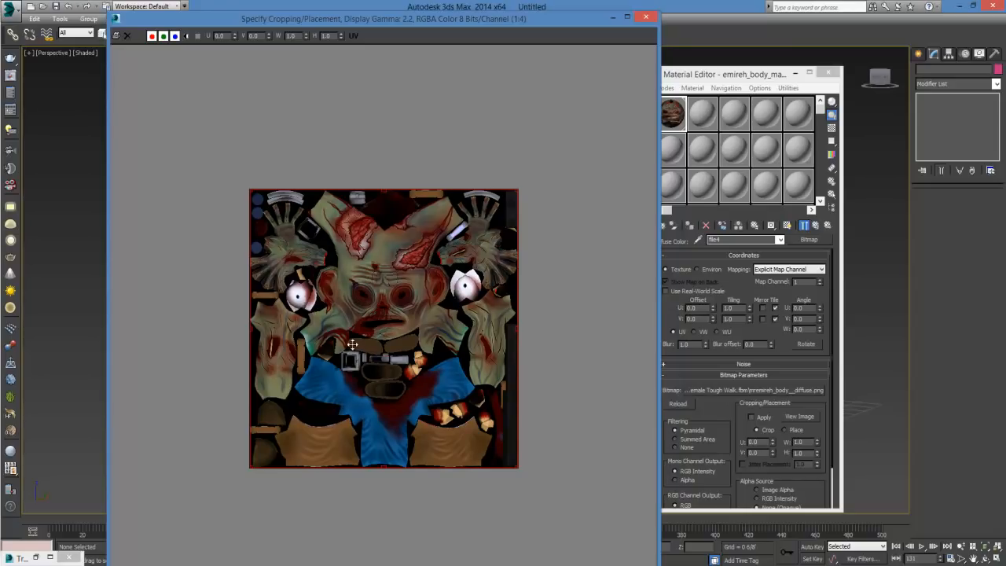
scroll(371, 402, up, 1)
scroll(370, 399, down, 1)
click(645, 14)
click(828, 72)
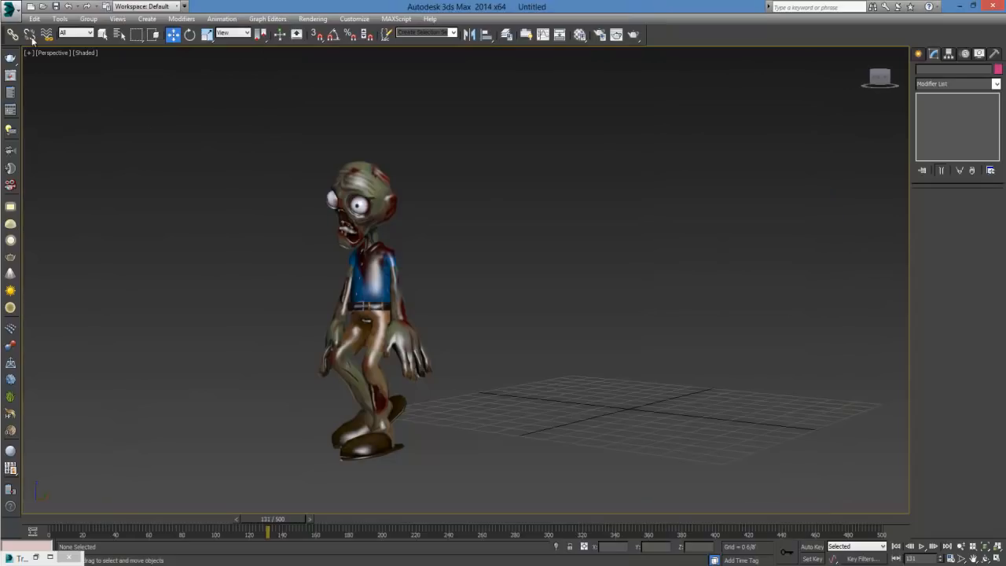
middle_drag(433, 216, 496, 201)
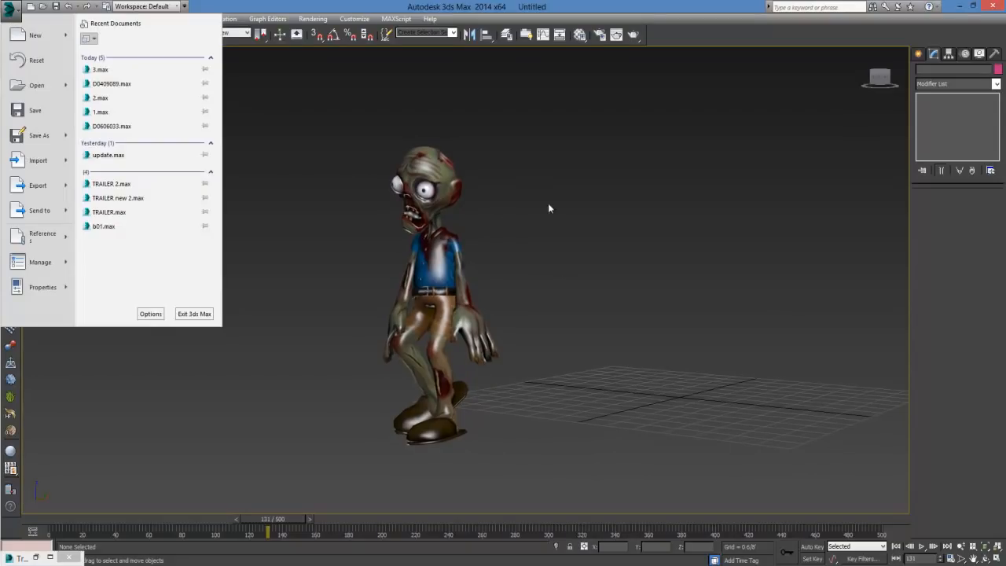
Step: Reset 3ds Max to an empty scene without saving the zombie animation
click(518, 184)
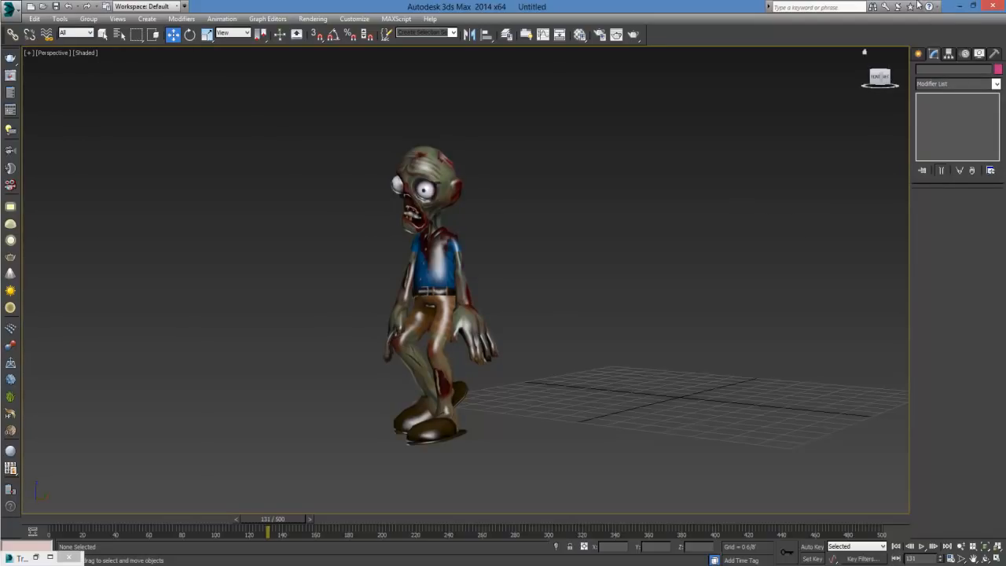
click(10, 10)
click(28, 65)
click(492, 305)
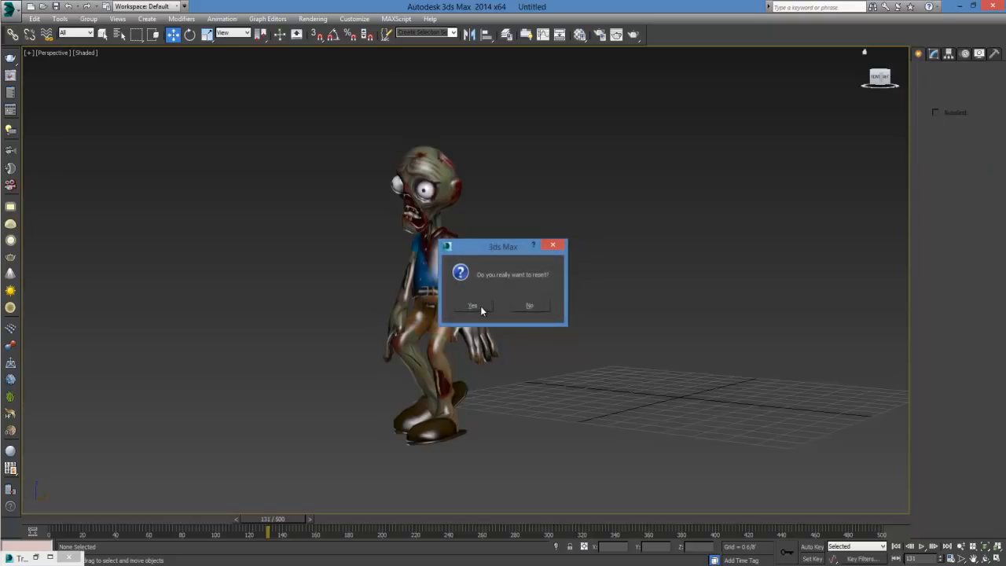
click(478, 307)
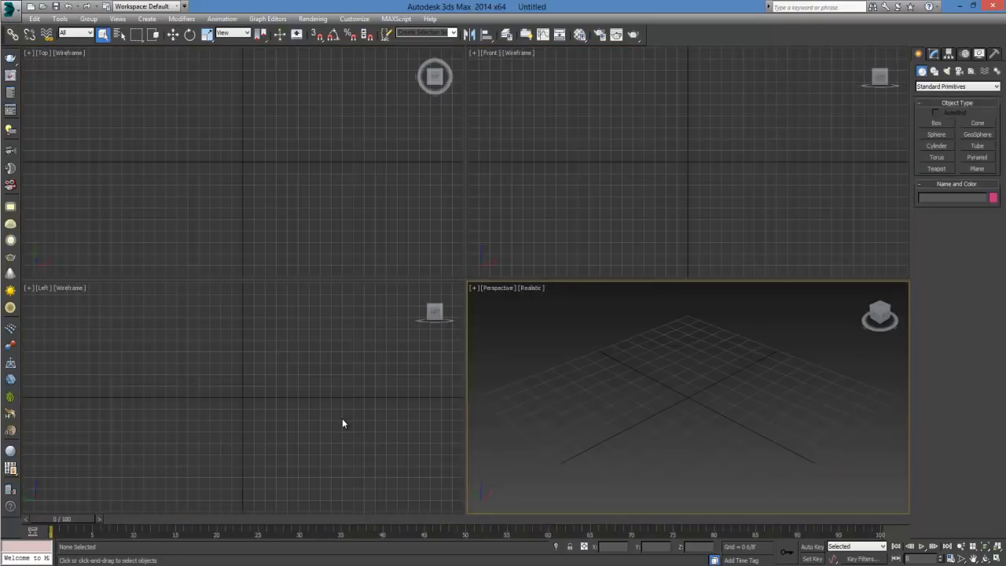
Step: Switch to the web browser and examine cadnav.com's child model list and the Red Dress Girl and Cute Cartoon Girl pages
click(270, 565)
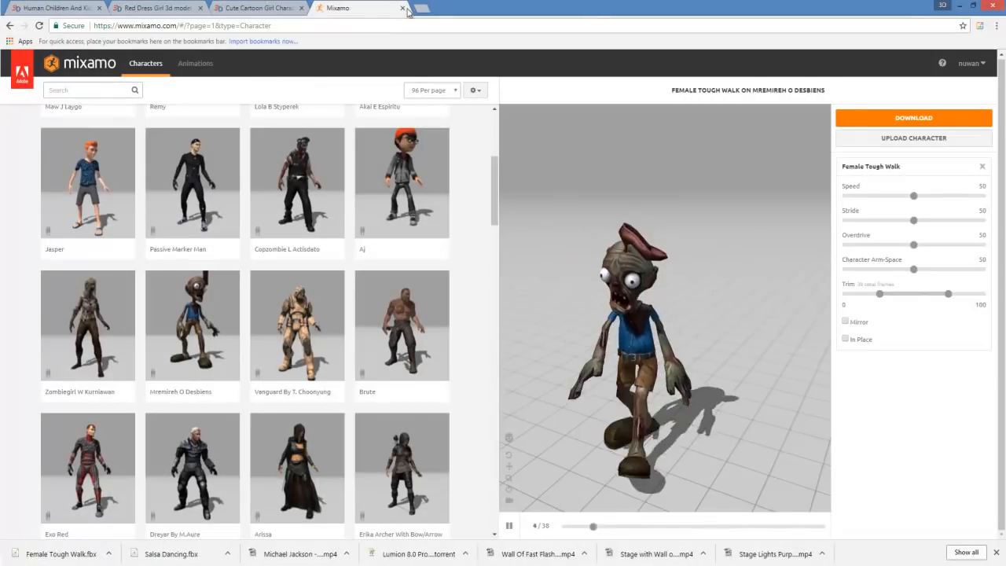
click(65, 8)
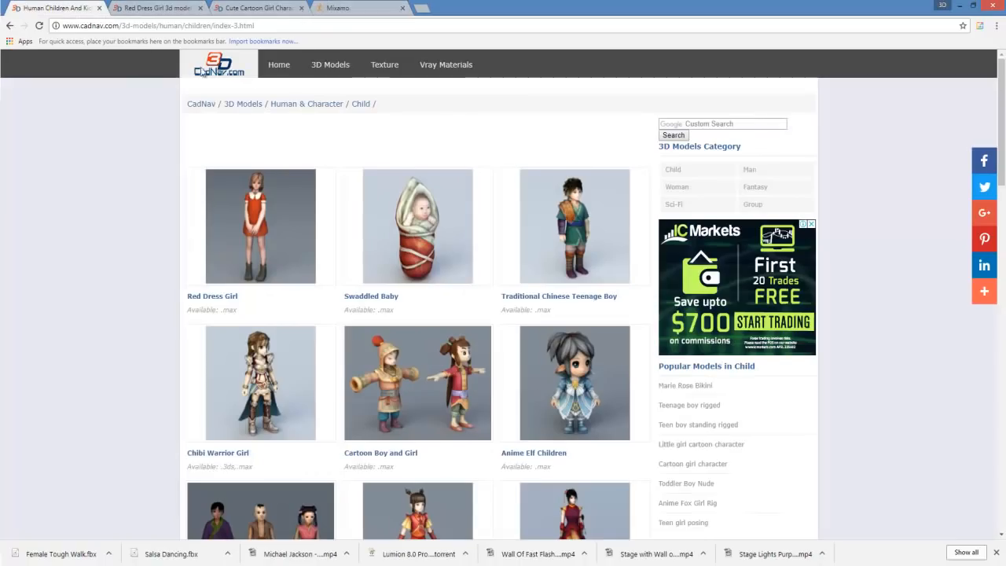
drag(119, 26, 77, 28)
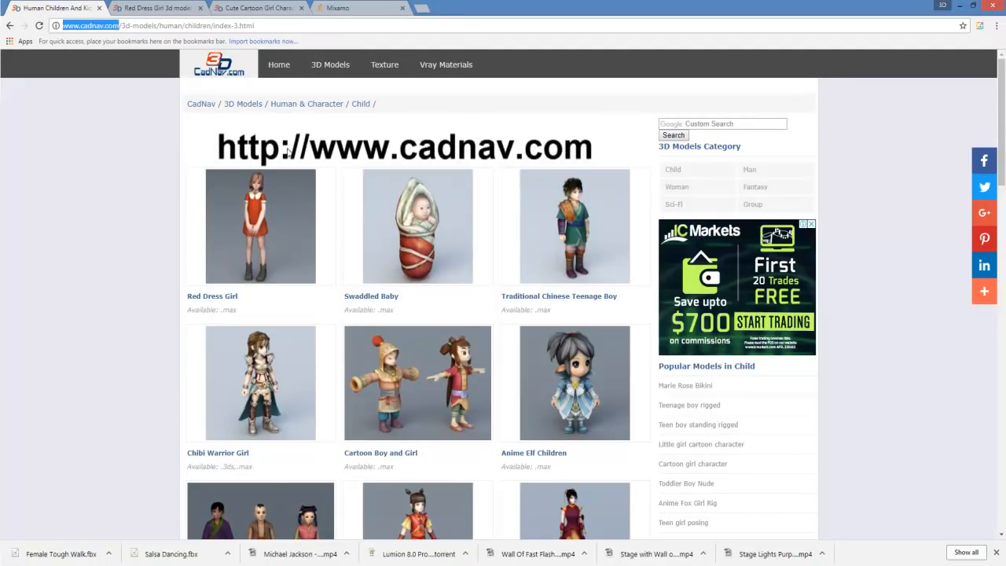
click(196, 8)
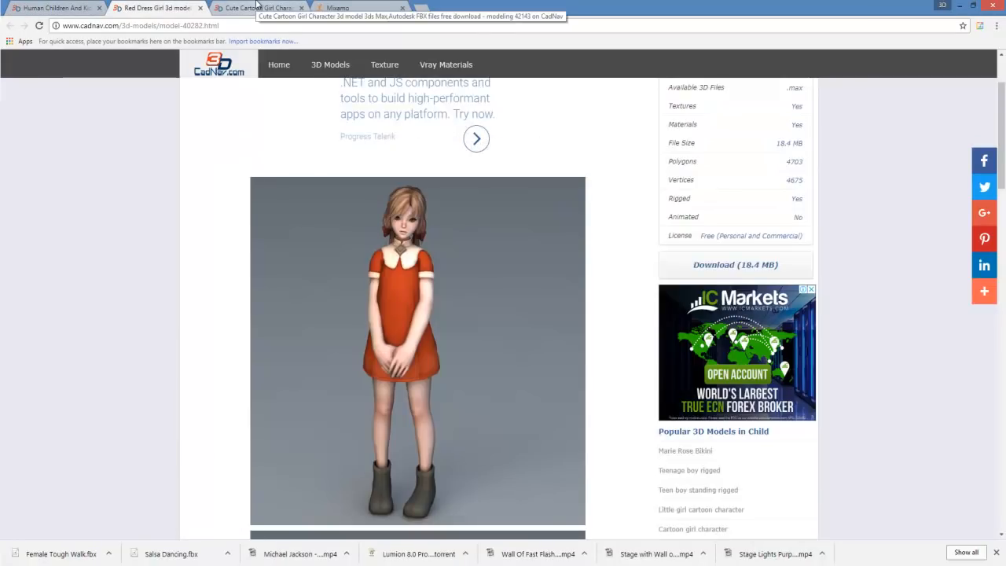
click(256, 8)
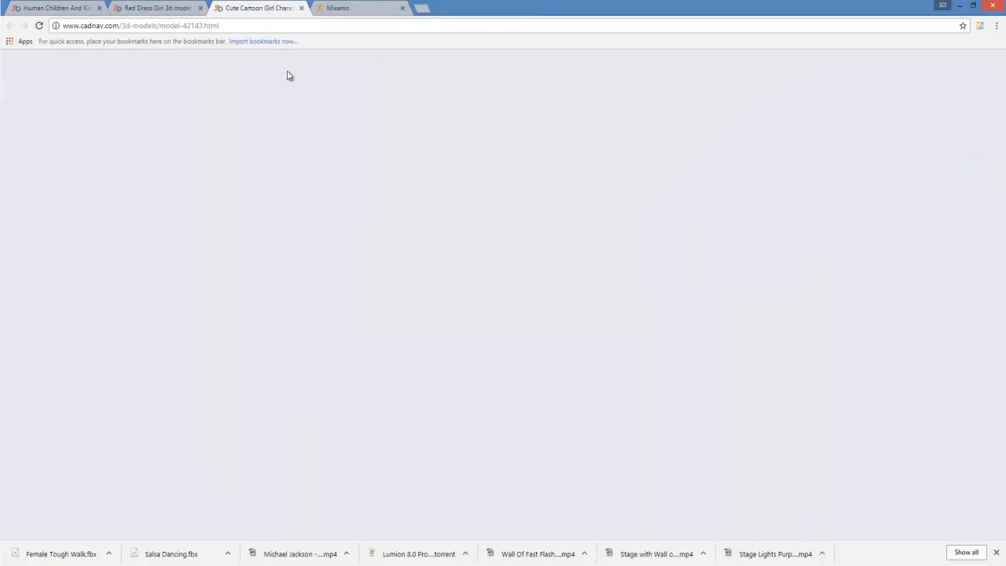
scroll(536, 366, down, 3)
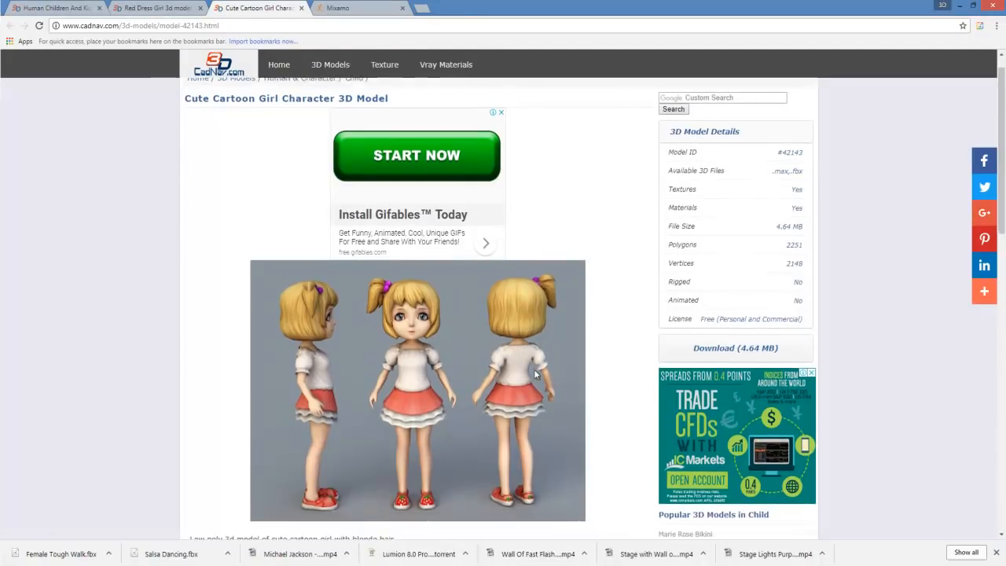
scroll(689, 312, up, 3)
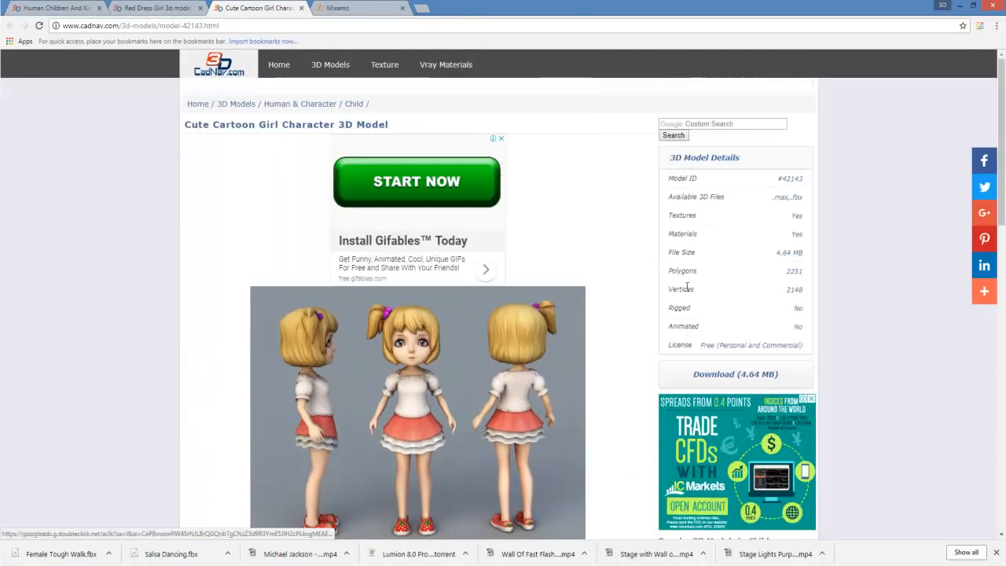
click(737, 382)
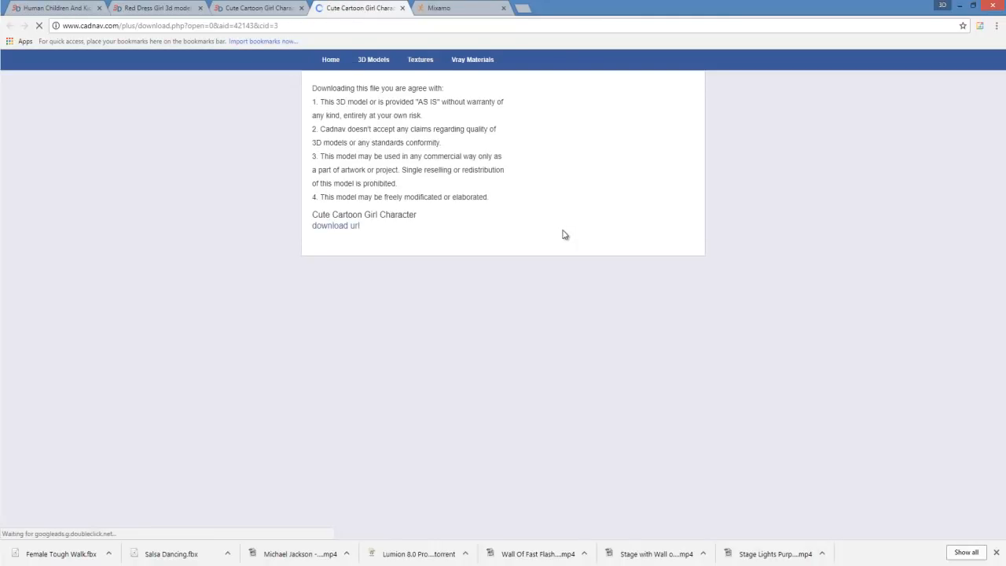
click(402, 8)
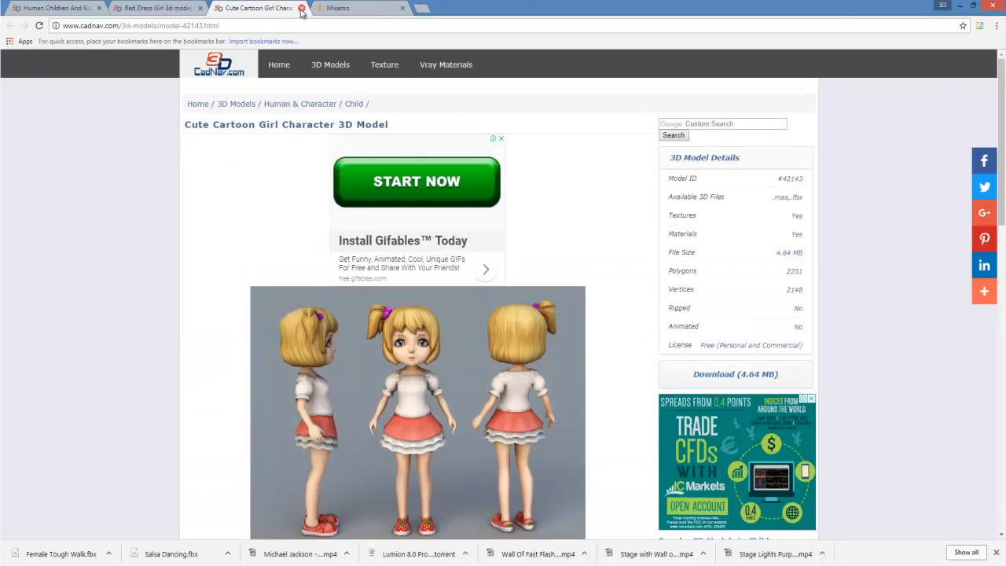
click(301, 7)
Step: Download the Red Dress Girl model archive from cadnav.com and show the file in its folder
click(191, 10)
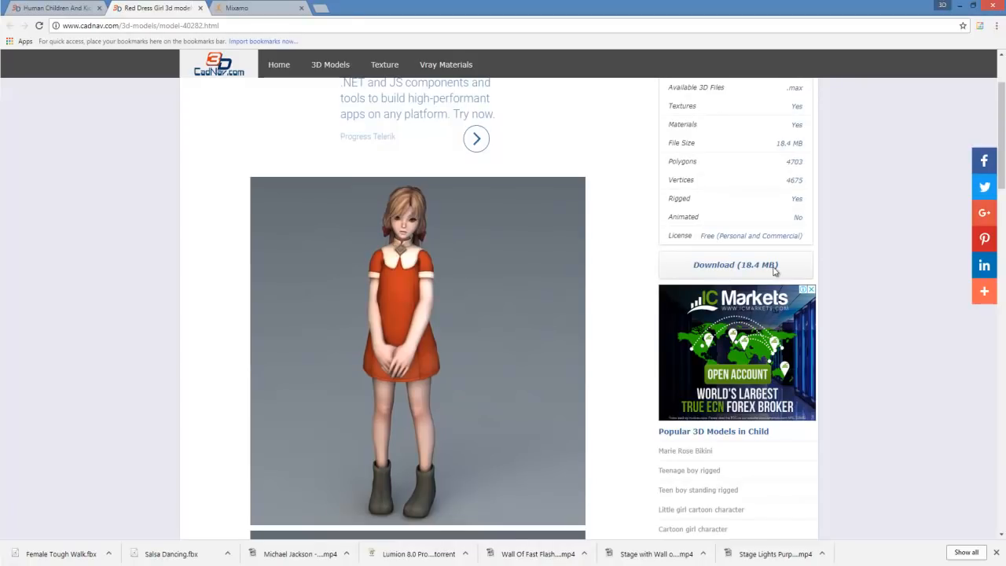
click(741, 266)
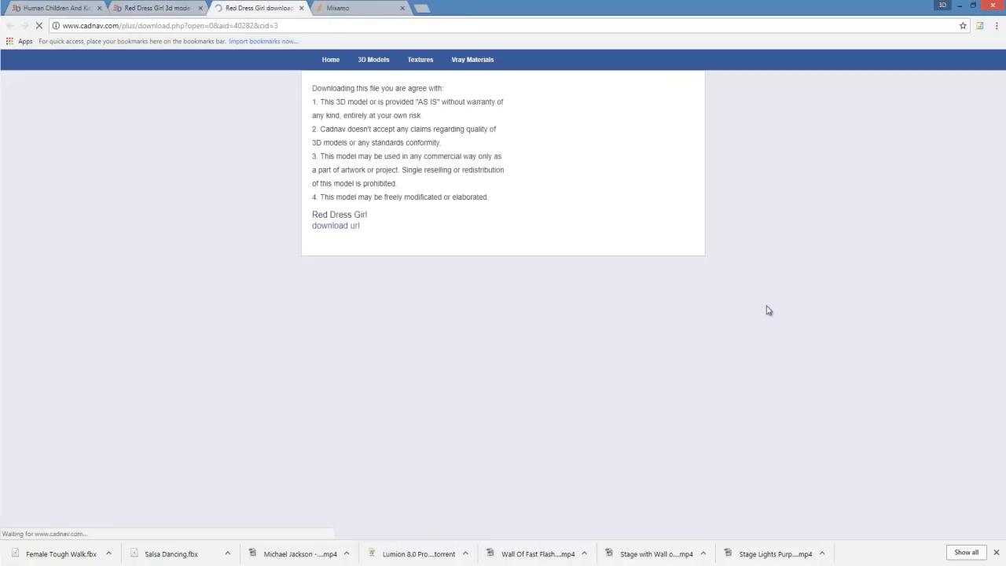
click(348, 227)
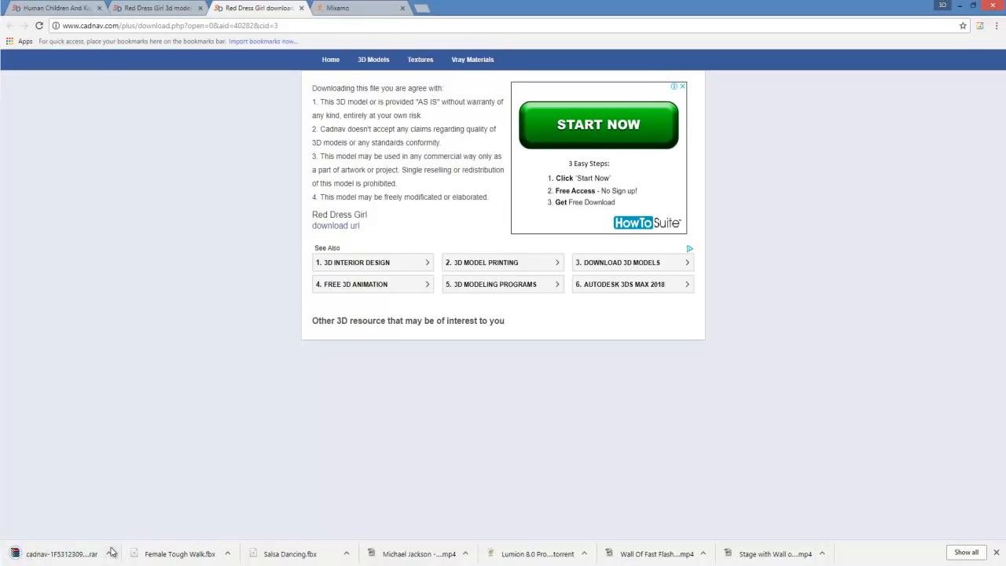
click(110, 555)
click(126, 520)
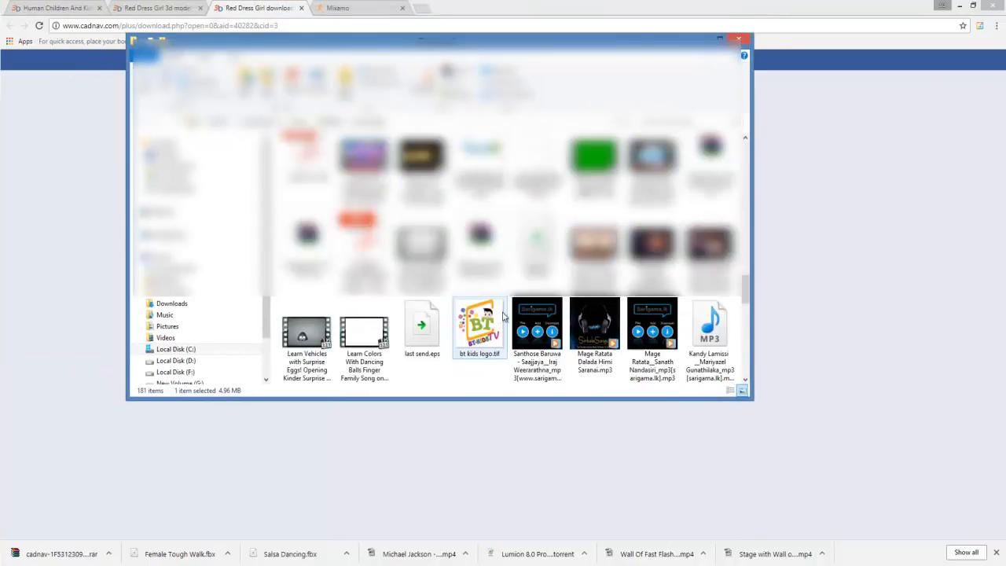
Step: Extract the downloaded archive, open its Model_D0409089 folder and select the D0409089.max scene file
right_click(545, 329)
click(572, 376)
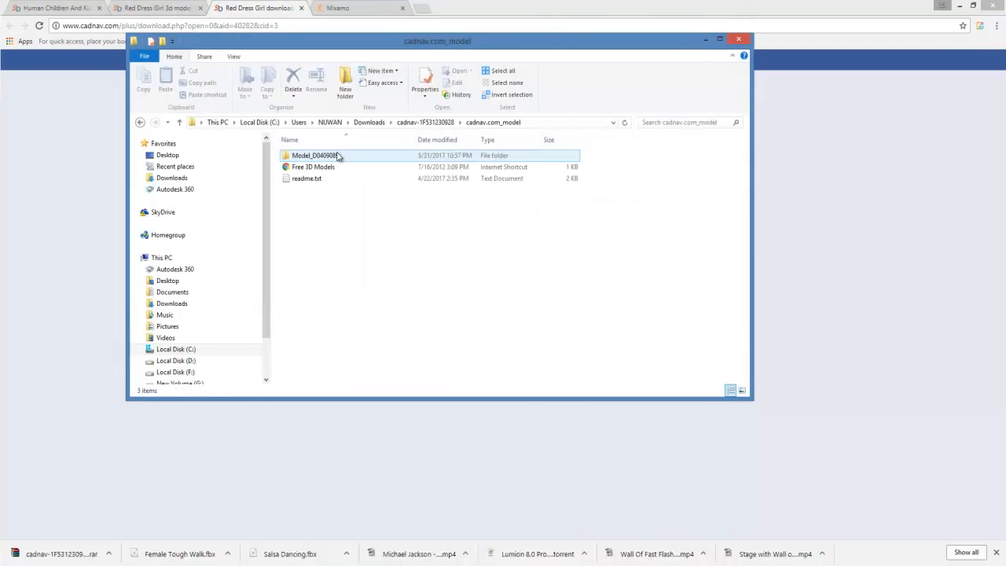
click(322, 157)
double_click(324, 157)
click(310, 169)
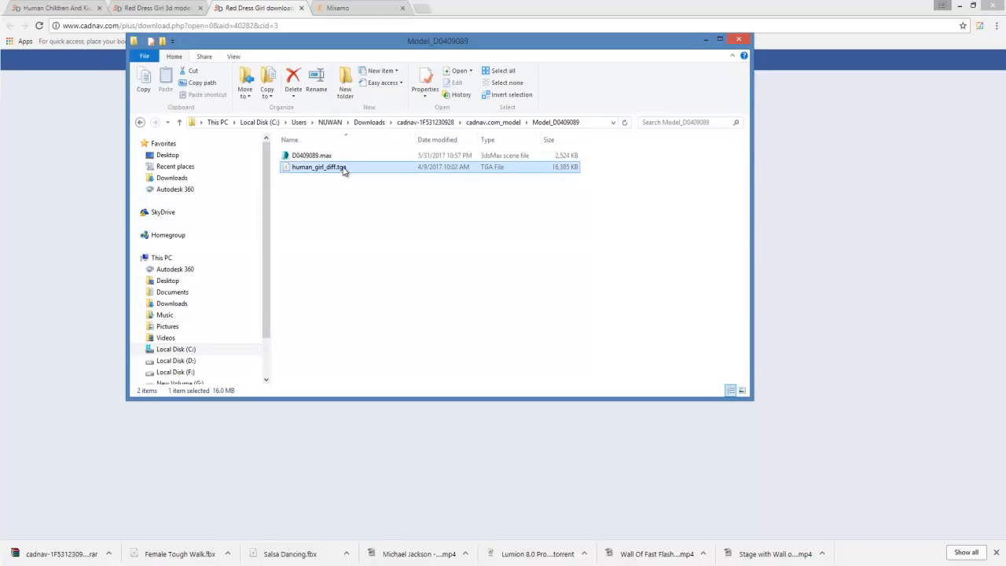
click(322, 157)
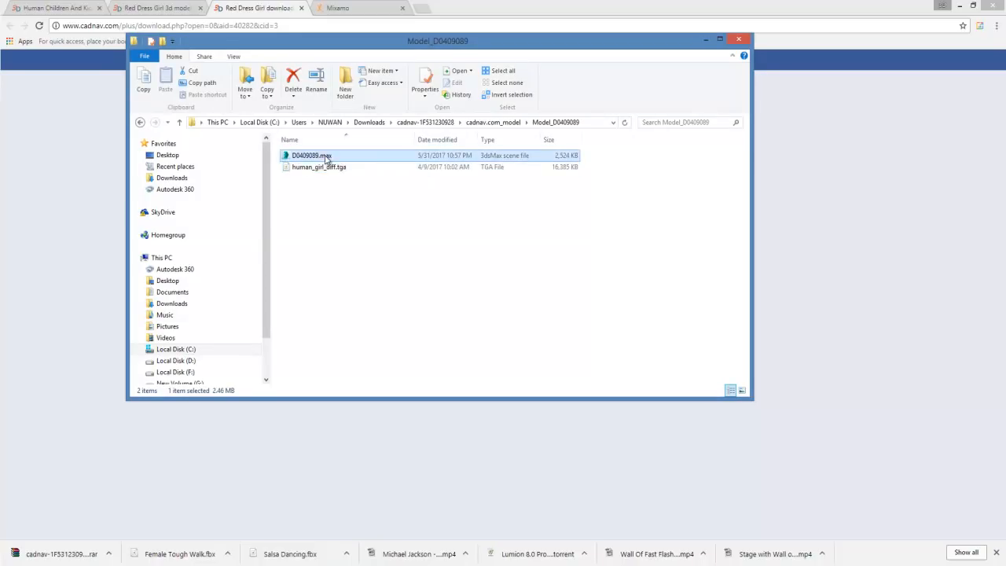
Step: Switch to 3ds Max and open D0409089.max from the extracted folder as the current scene
drag(412, 43, 0, 91)
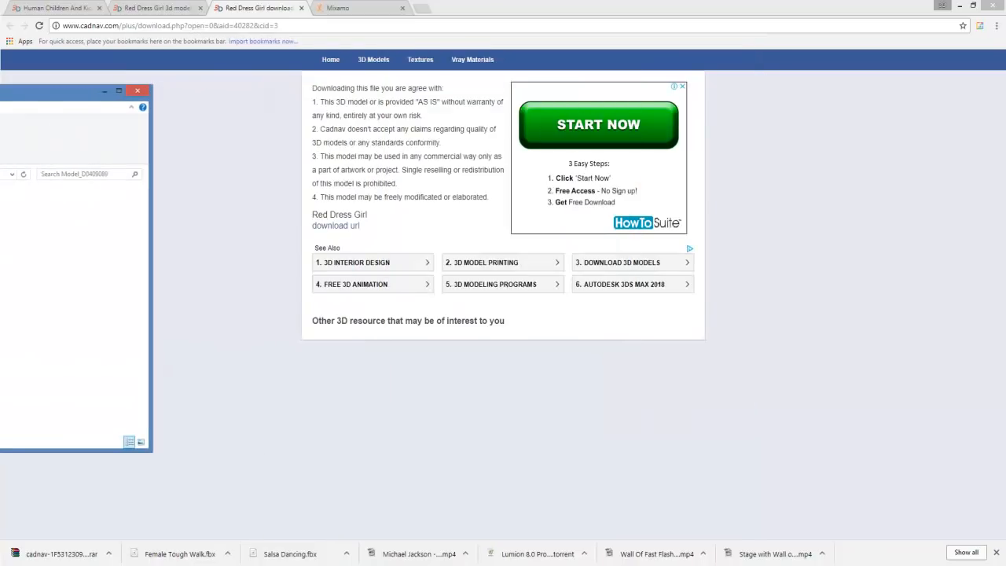
click(959, 5)
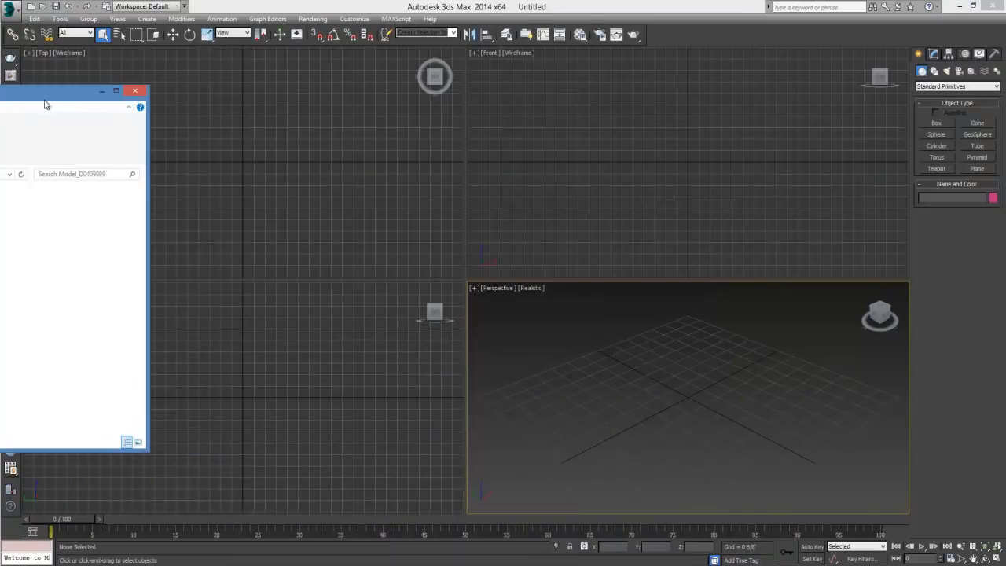
drag(690, 395, 650, 397)
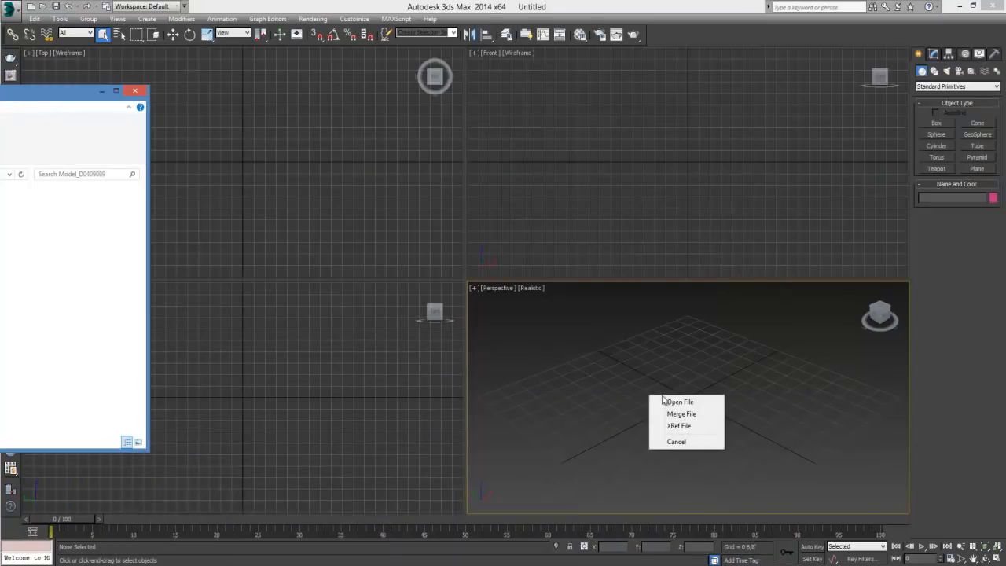
click(672, 399)
click(512, 374)
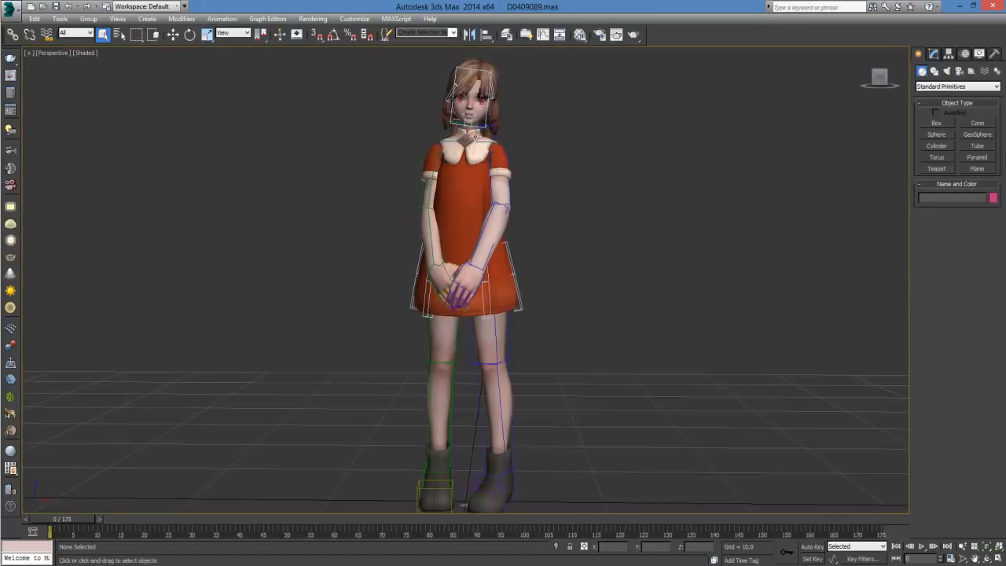
Step: Select the left thigh bone of the girl's biped rig and try to move it
click(448, 358)
click(475, 362)
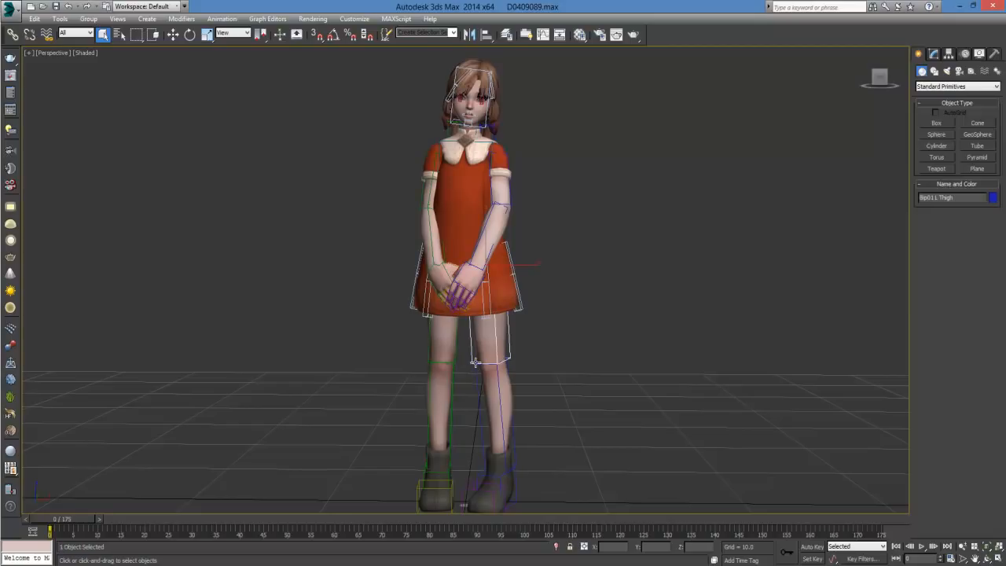
key(w)
drag(521, 268, 512, 293)
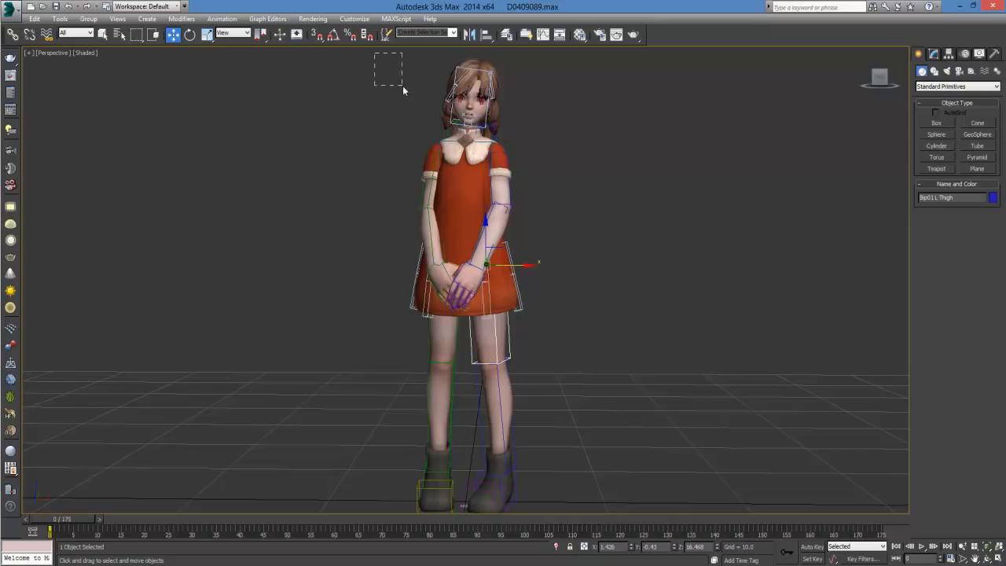
drag(548, 282, 587, 475)
drag(595, 537, 596, 528)
drag(614, 301, 613, 301)
Step: Remove the Skin modifier from the human_girl mesh
click(457, 203)
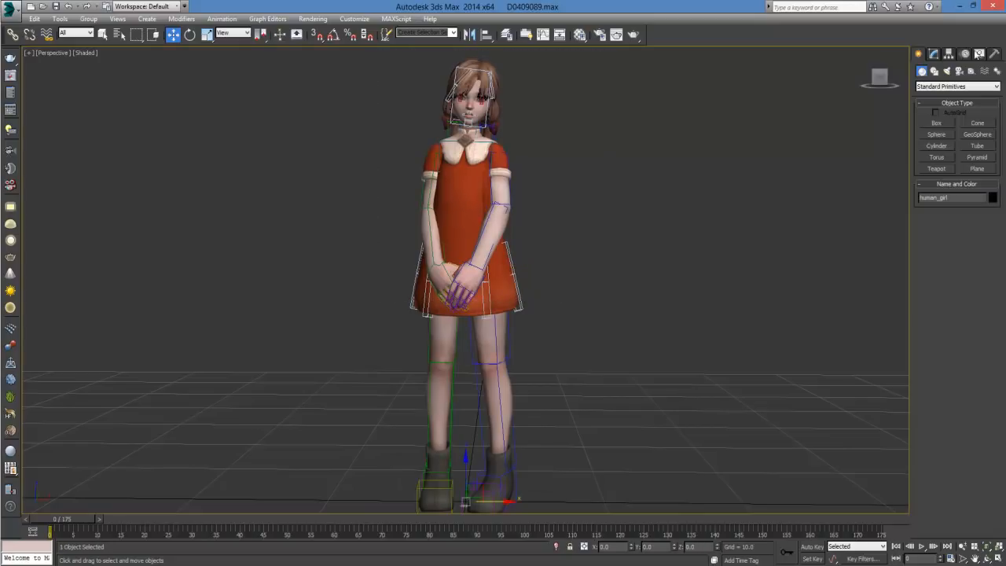
click(935, 54)
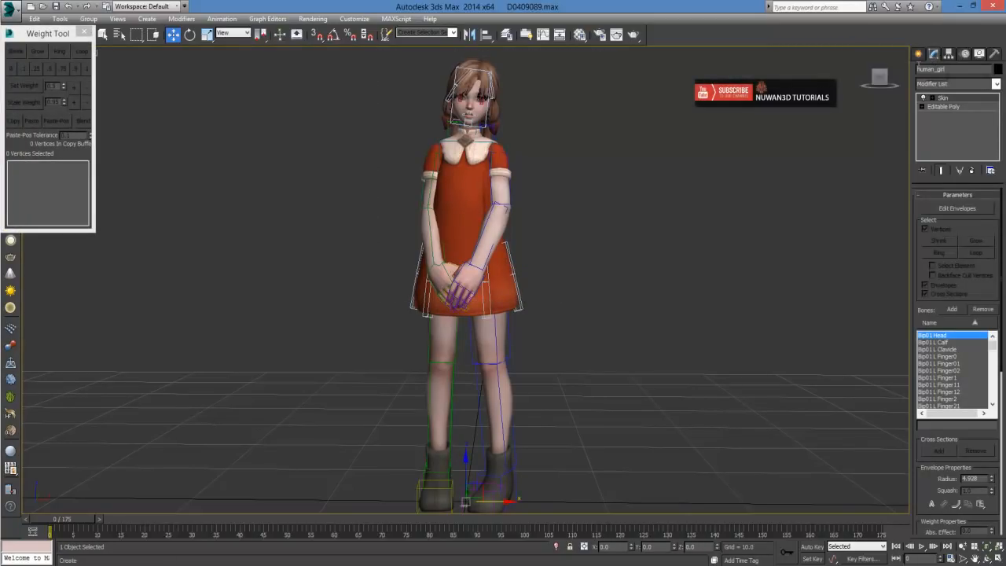
click(966, 170)
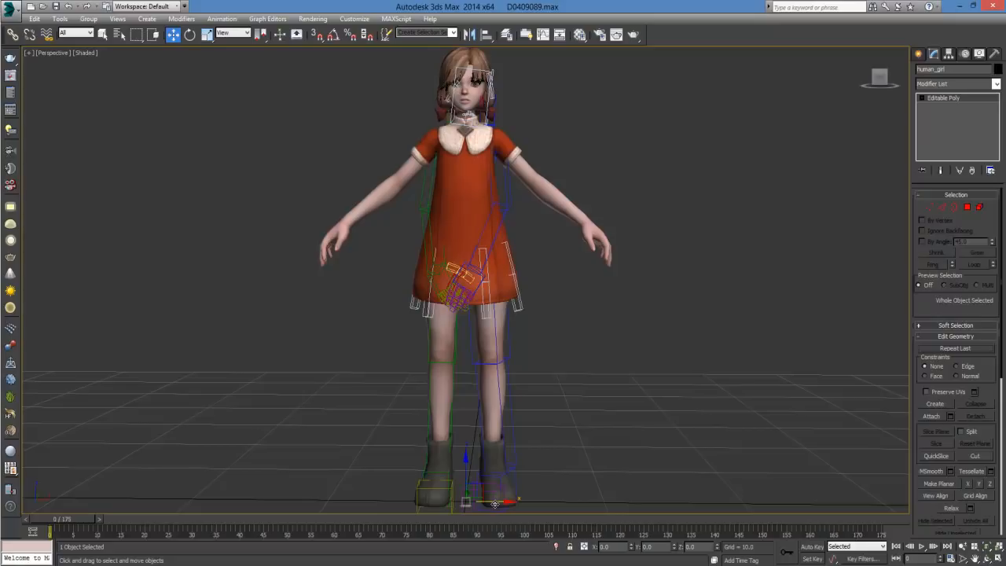
Step: Move the girl mesh about 18 units along X away from its skeleton and delete all the bones
drag(494, 502, 745, 503)
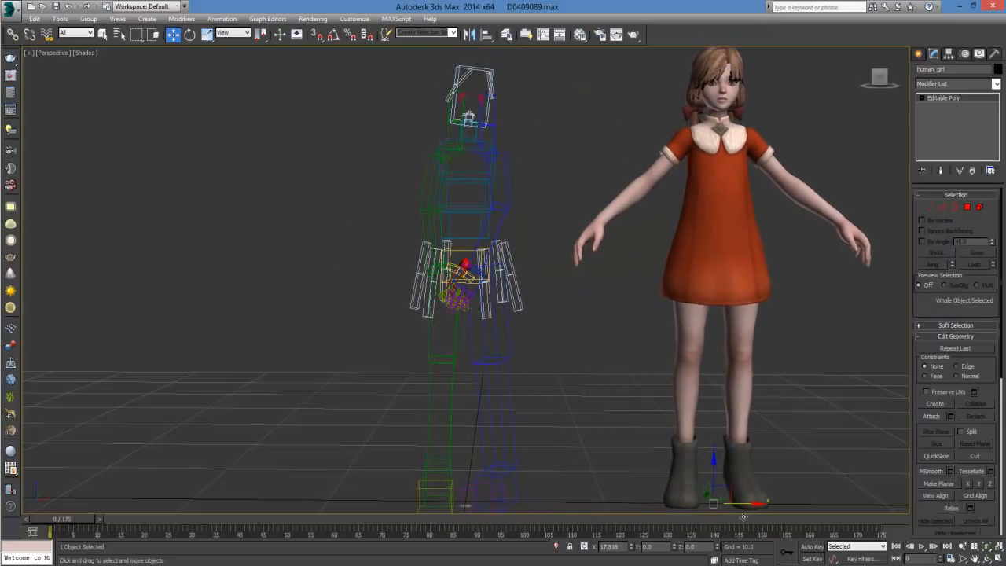
drag(305, 512, 307, 511)
key(Delete)
key(z)
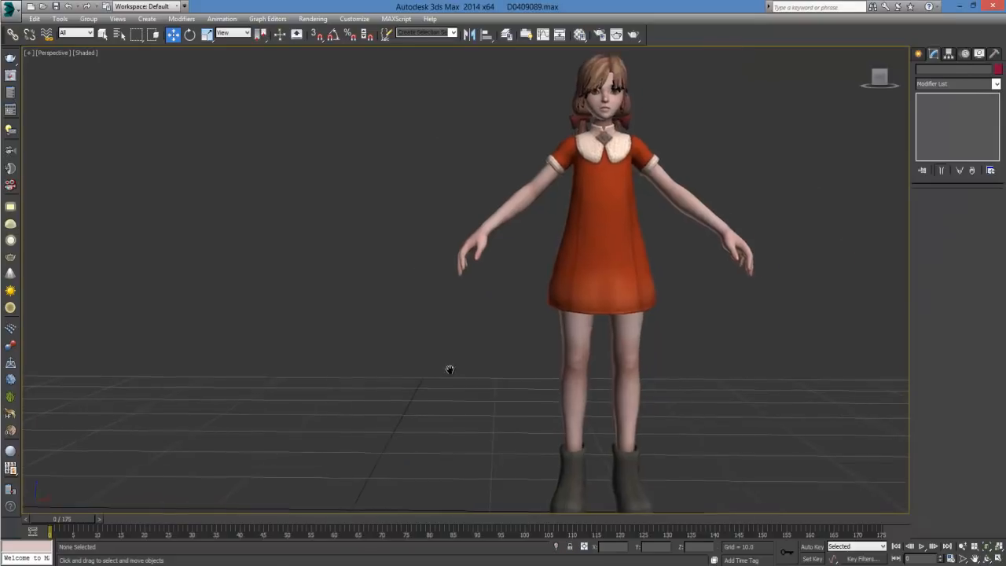
Step: Move the girl mesh back along X close to the scene's origin, at about X 0.85, and leave it selected
click(565, 281)
middle_drag(541, 294, 507, 297)
middle_drag(539, 487, 397, 480)
middle_drag(585, 311, 638, 307)
click(637, 308)
click(421, 269)
Step: Export the scene with the girl mesh as an Autodesk FBX file named dddd
click(10, 10)
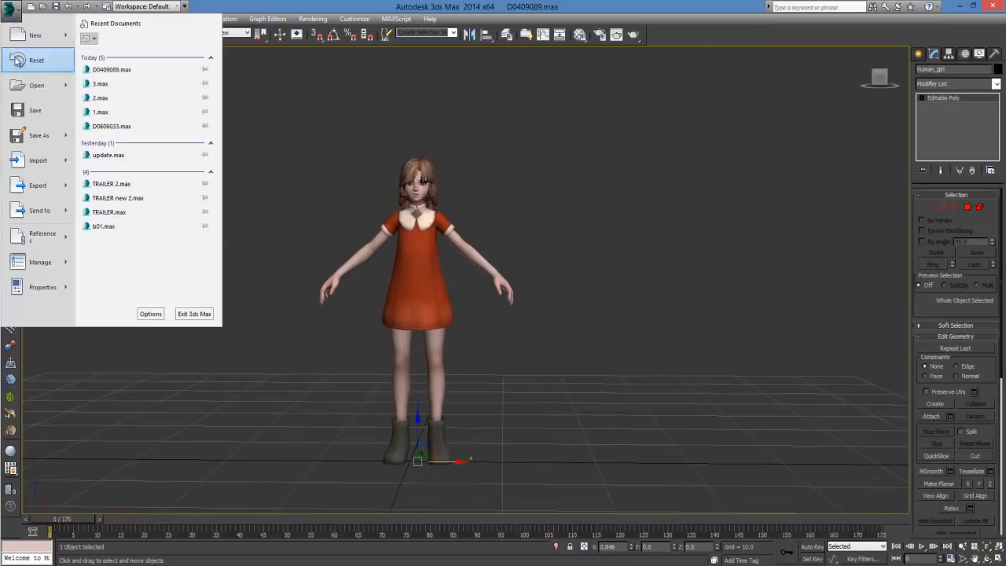
mouse_move(35, 186)
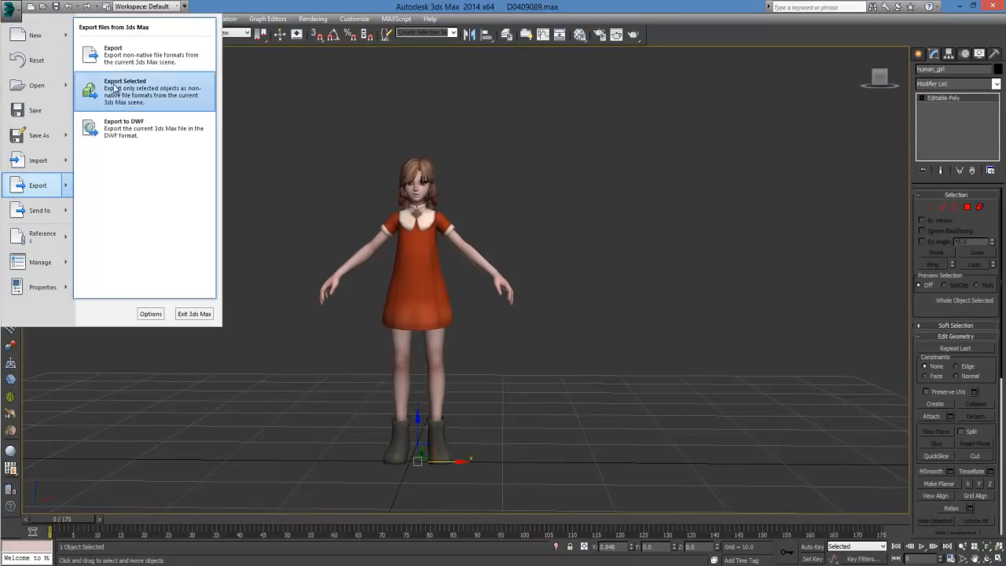
click(117, 58)
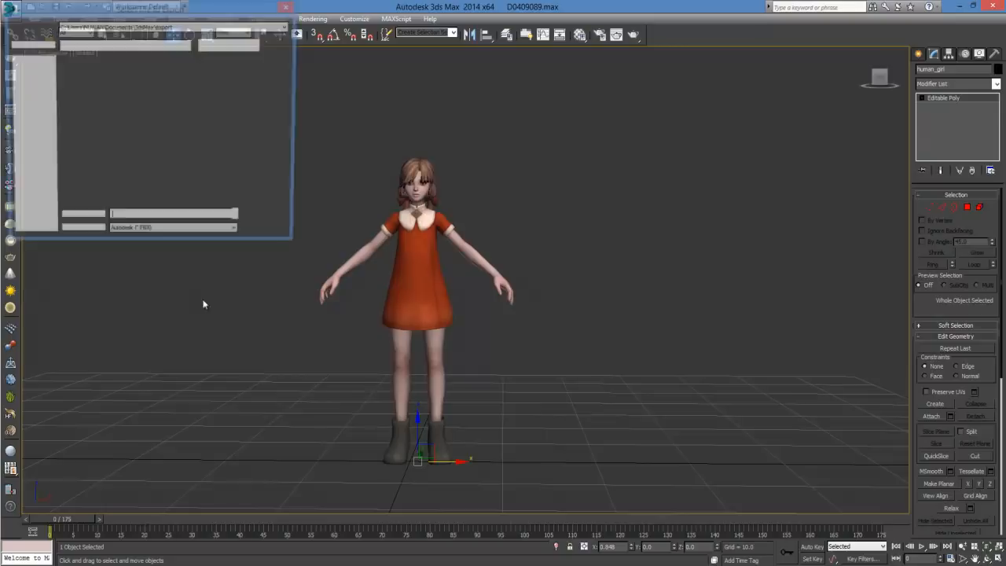
click(167, 551)
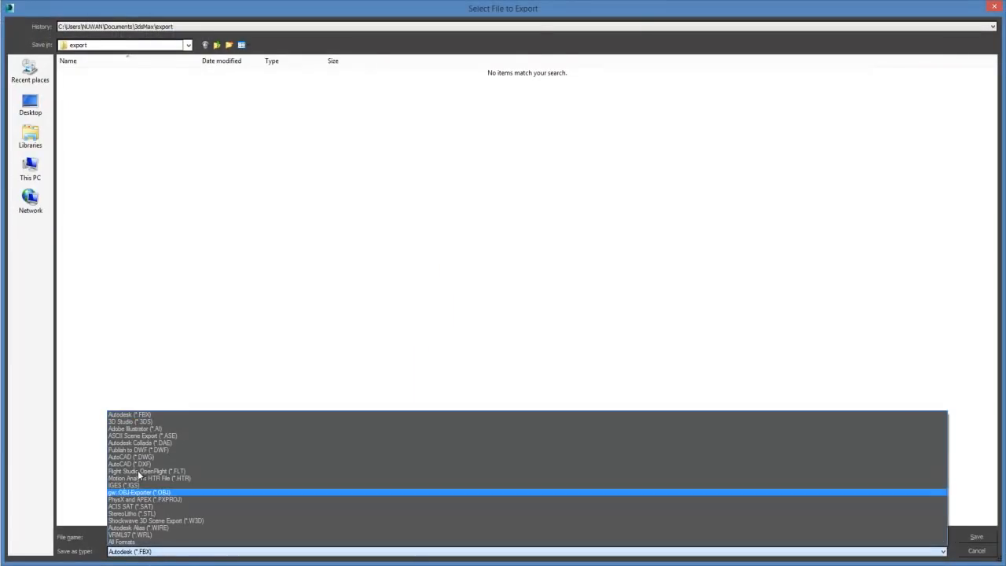
click(143, 415)
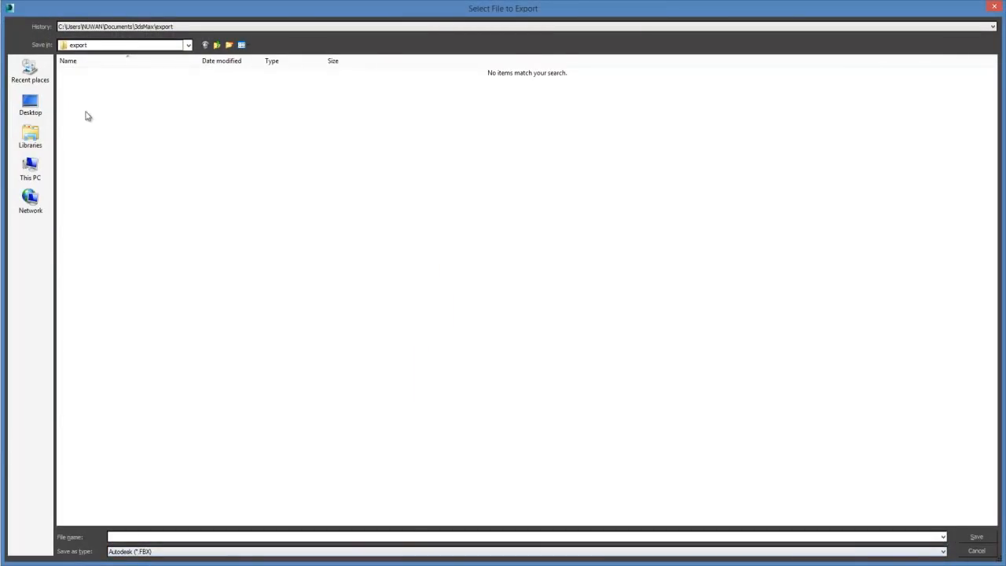
click(36, 128)
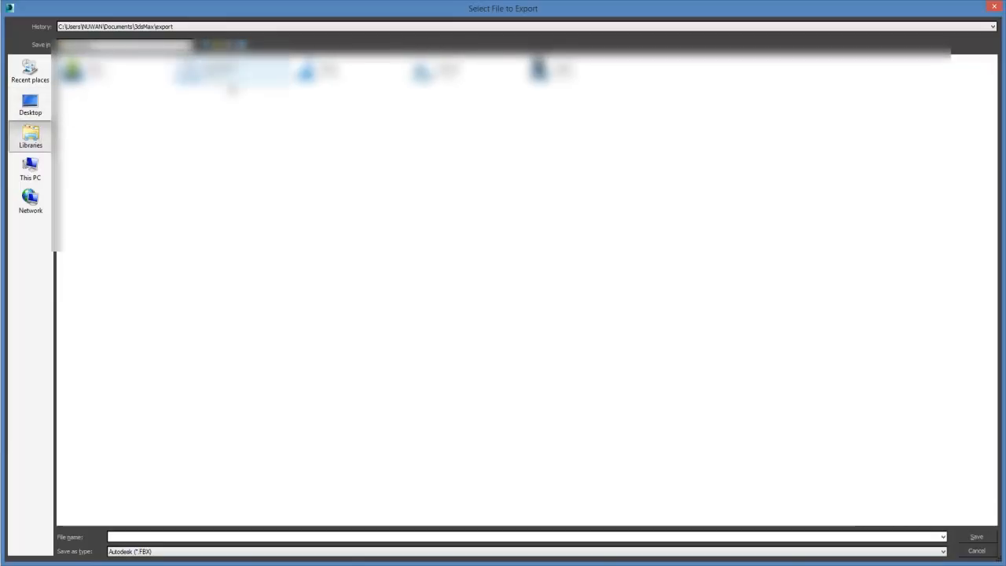
double_click(239, 83)
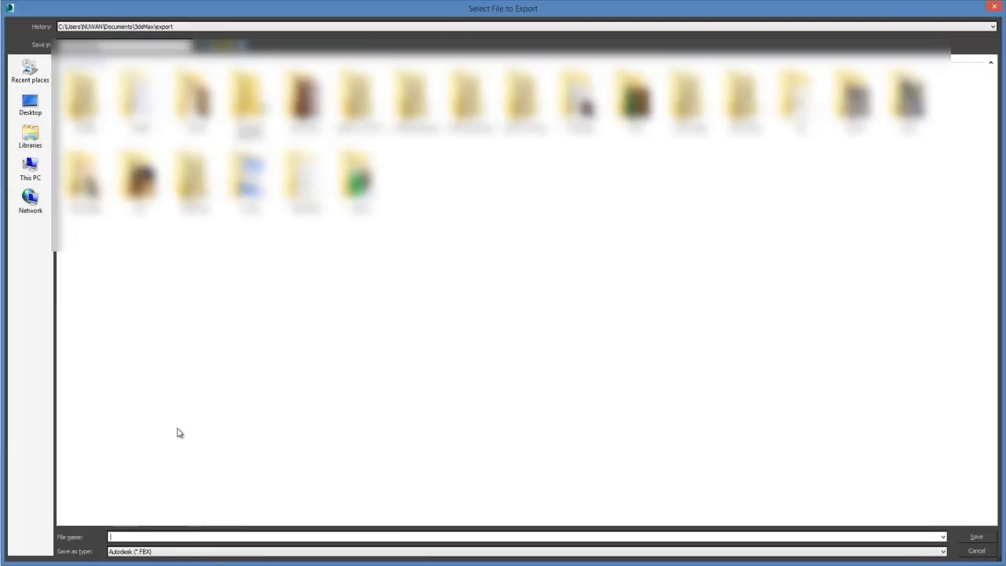
click(974, 538)
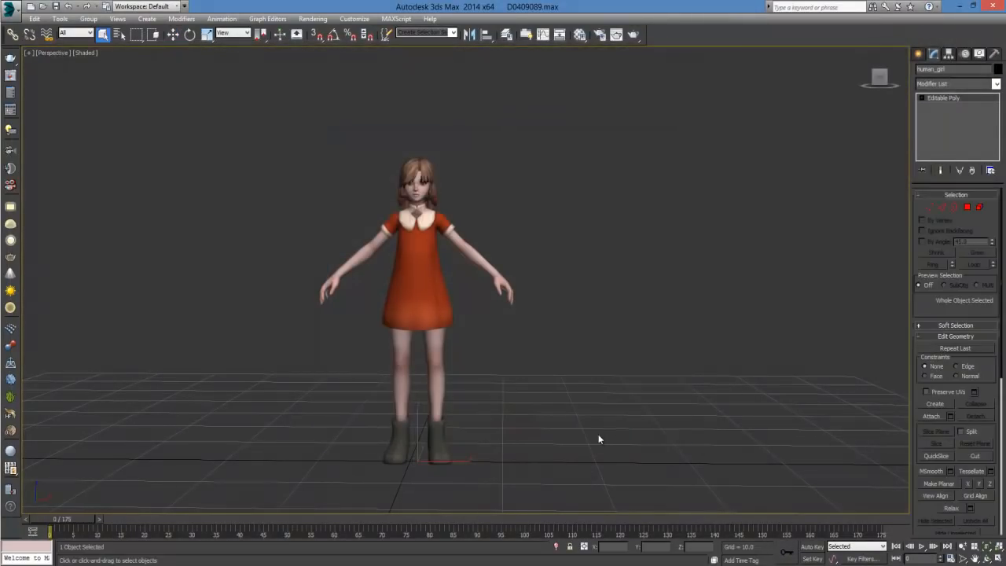
Step: Switch to Chrome and bring up the open Mixamo page
click(957, 6)
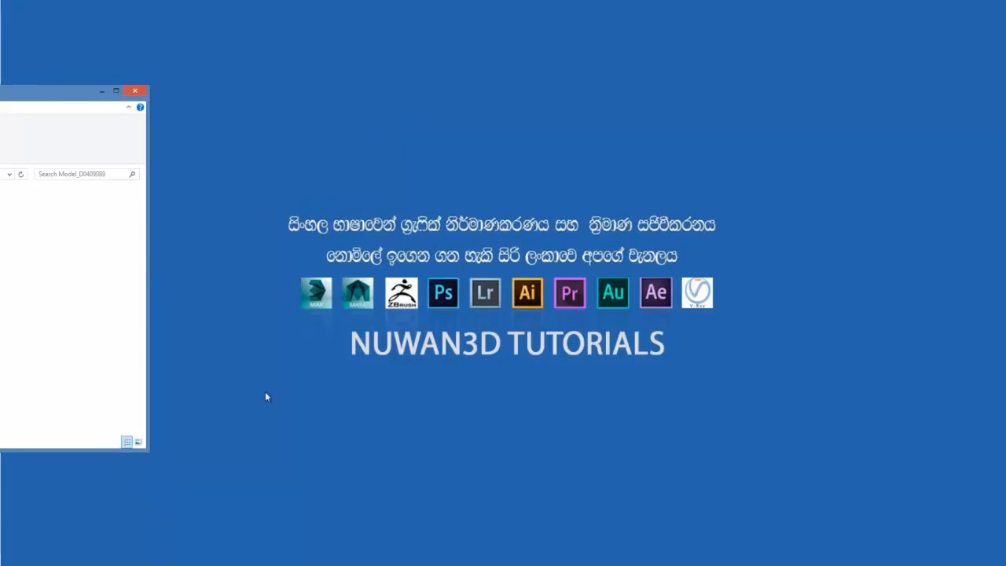
click(102, 92)
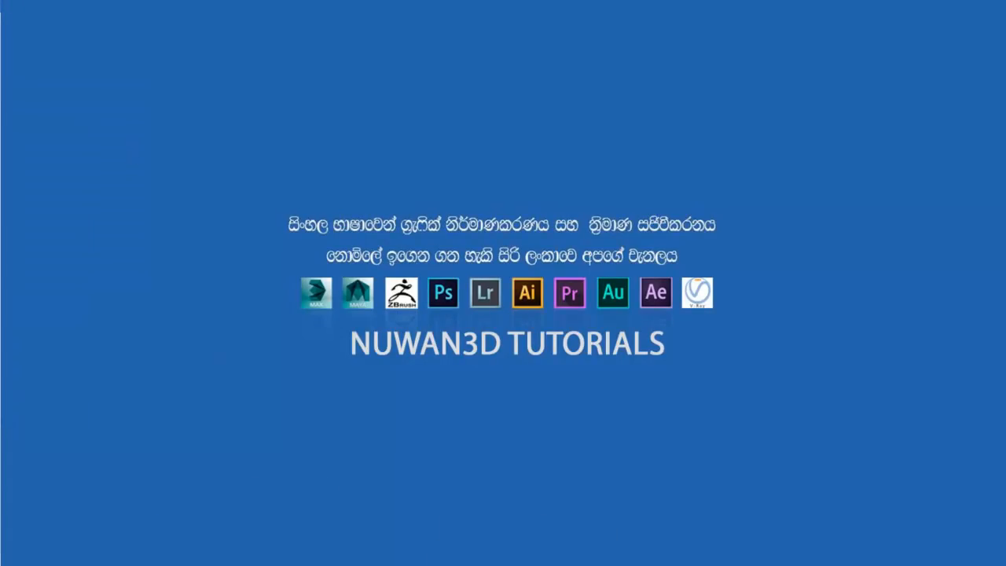
click(271, 564)
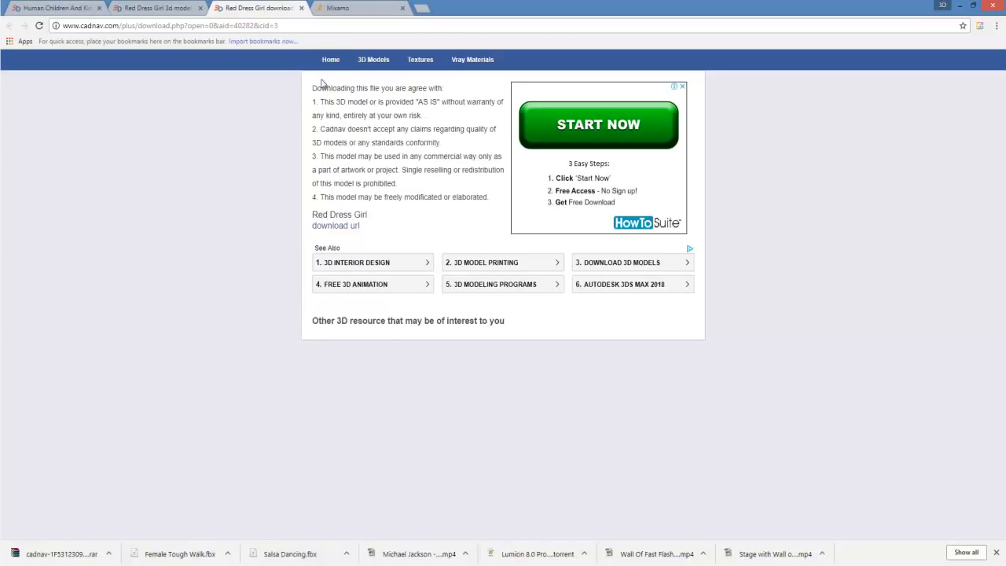
click(348, 7)
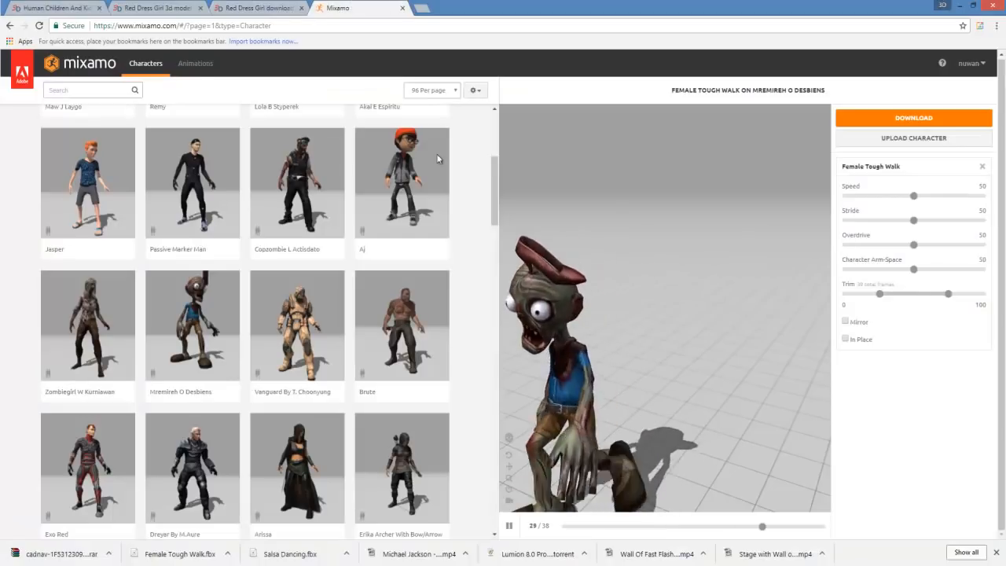
Step: Upload the exported girl FBX file to Mixamo as a new character
click(930, 146)
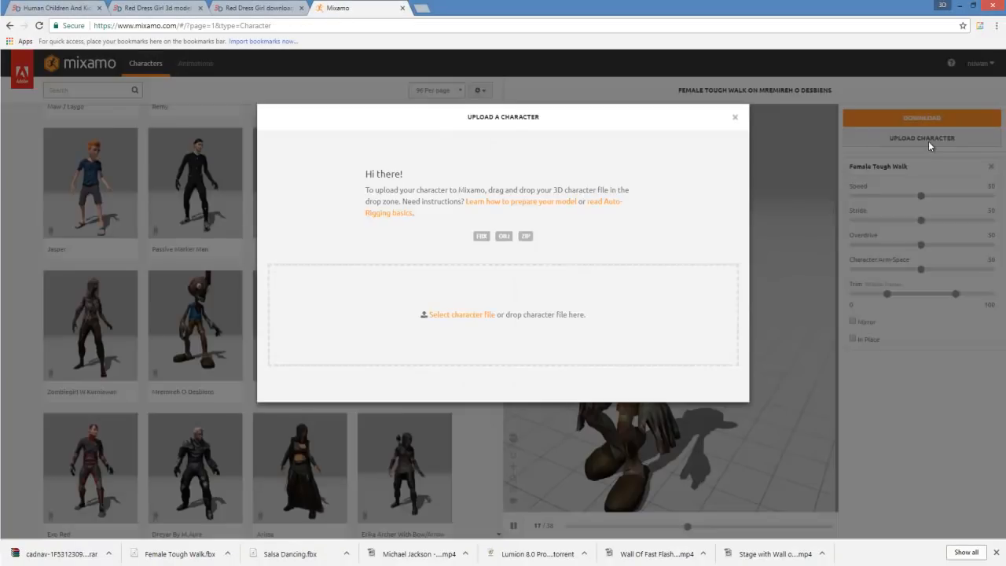
click(458, 314)
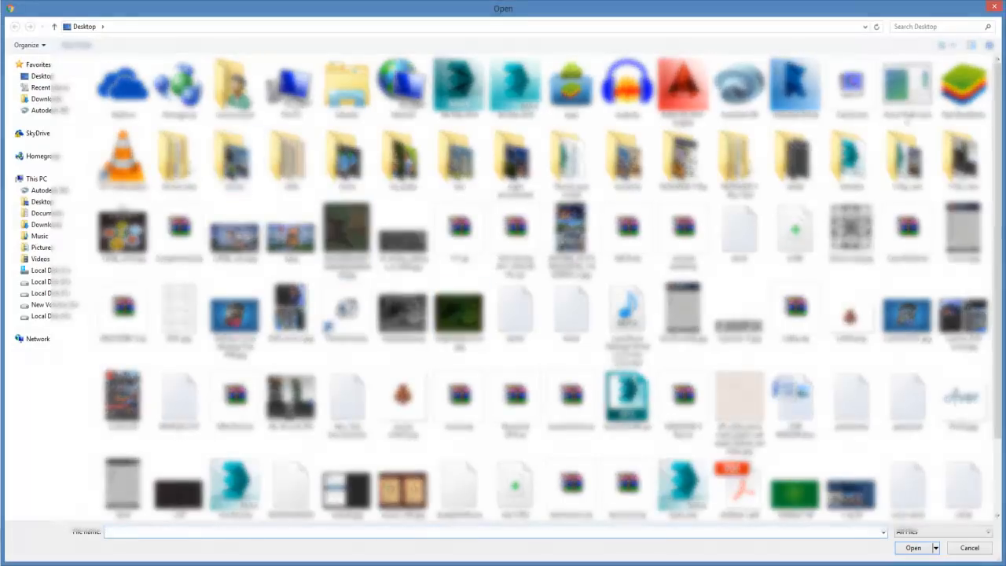
click(60, 214)
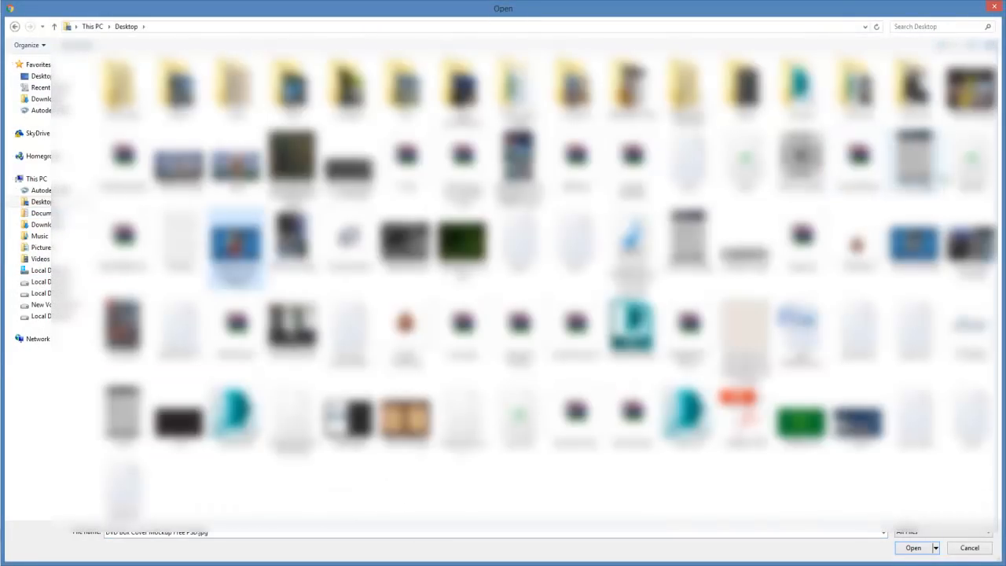
click(973, 163)
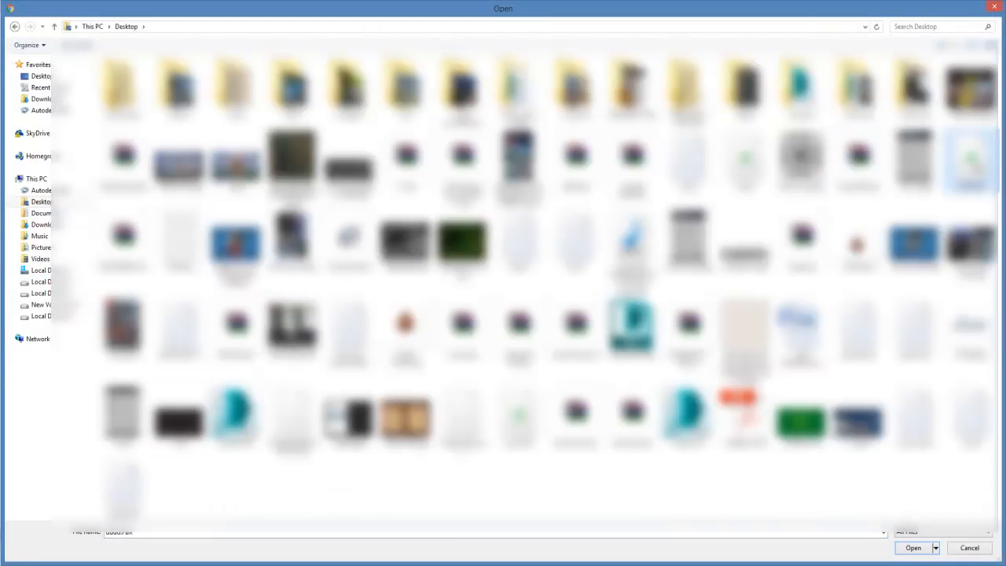
double_click(972, 160)
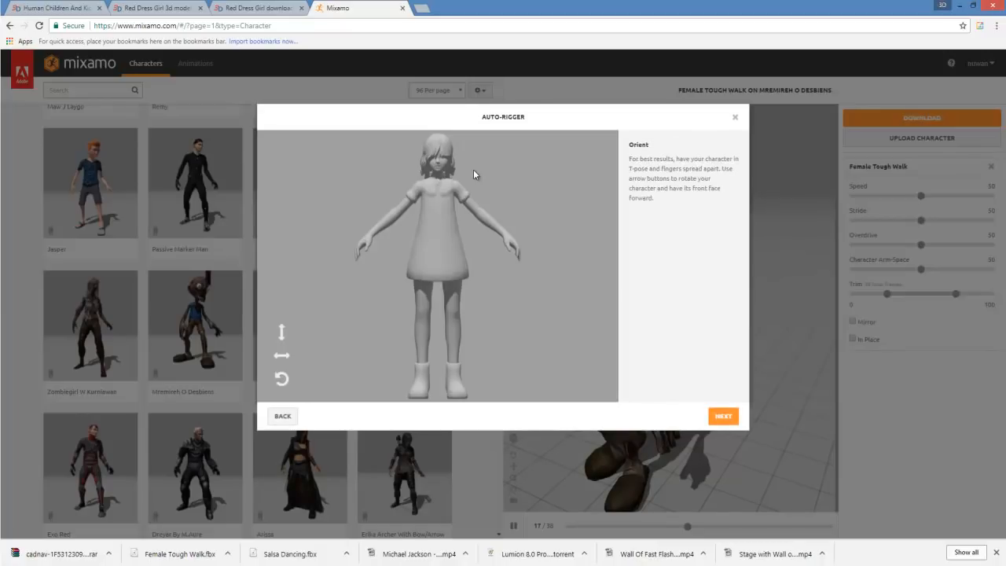
Step: Accept the girl's orientation and place the Auto-Rigger markers on her chin, wrists, elbows, knees and groin
click(723, 417)
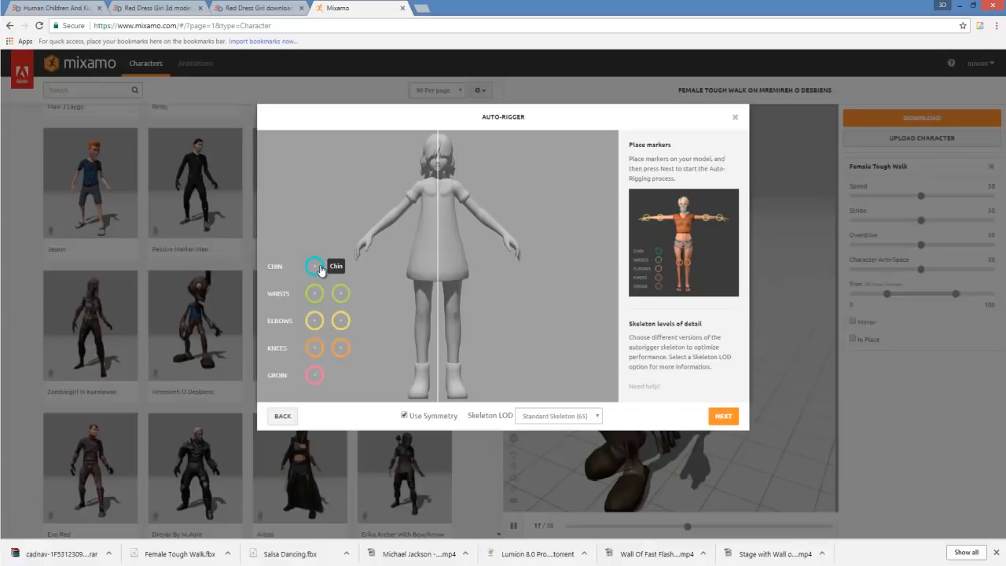
mouse_move(320, 270)
mouse_down()
mouse_move(429, 168)
mouse_move(437, 178)
mouse_up()
mouse_move(315, 297)
mouse_down()
mouse_move(421, 314)
mouse_move(415, 264)
mouse_move(372, 240)
mouse_up()
mouse_move(314, 322)
mouse_down()
mouse_move(363, 281)
mouse_move(385, 213)
mouse_move(393, 220)
mouse_up()
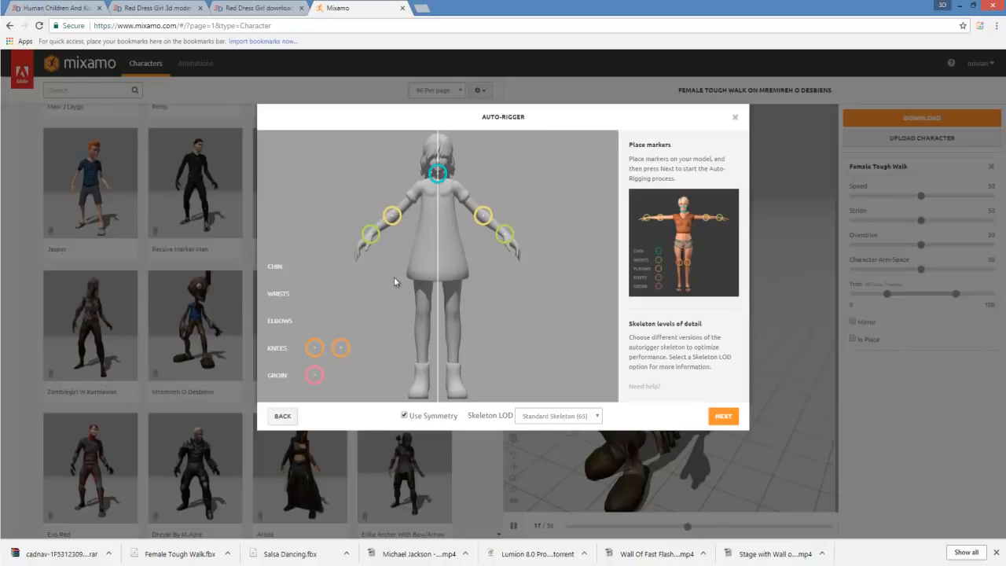
drag(314, 350, 420, 312)
drag(321, 380, 438, 271)
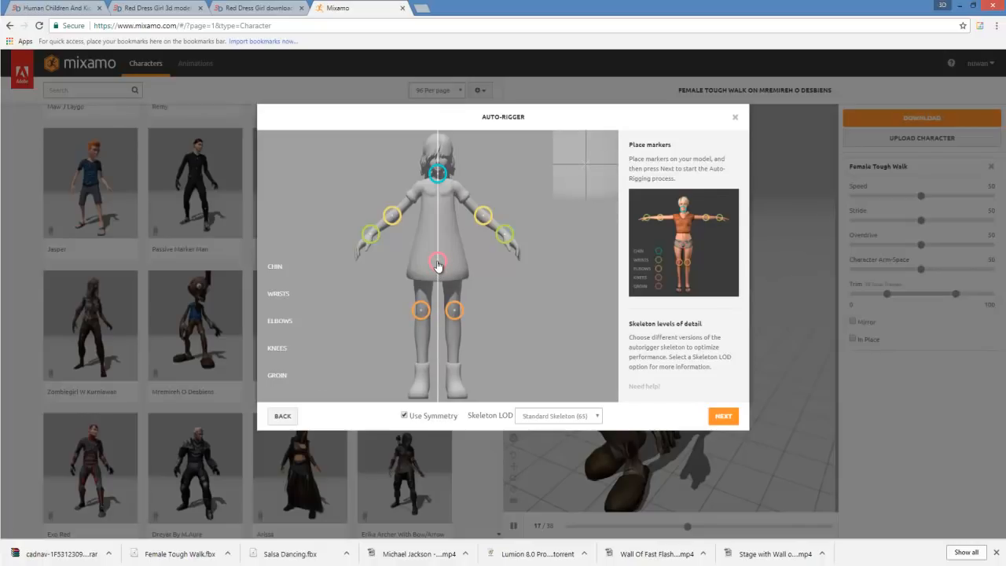
Step: Run the auto-rigging with symmetry and the Standard Skeleton (65), check the animated preview, and confirm the rigged girl
click(721, 416)
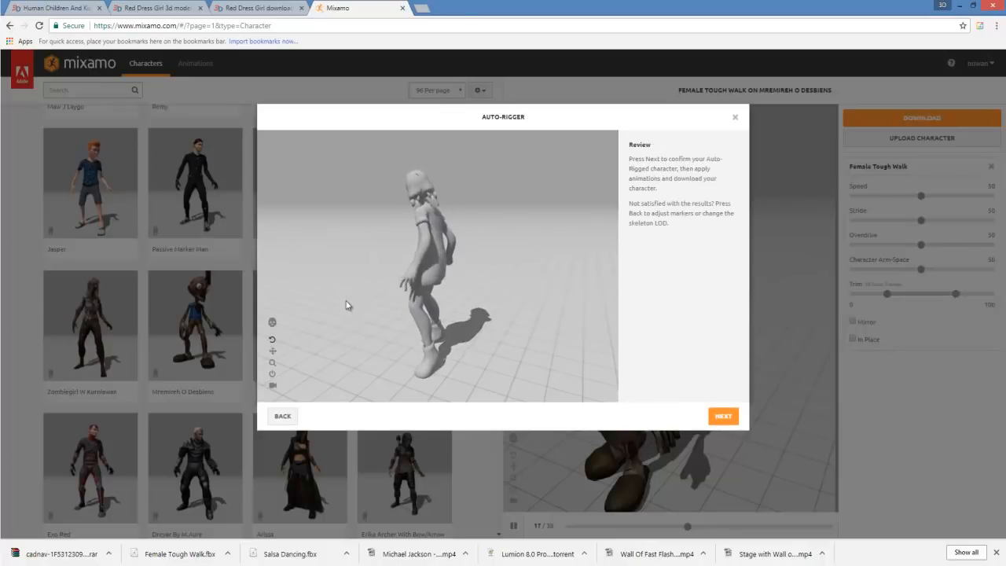
drag(388, 306, 467, 236)
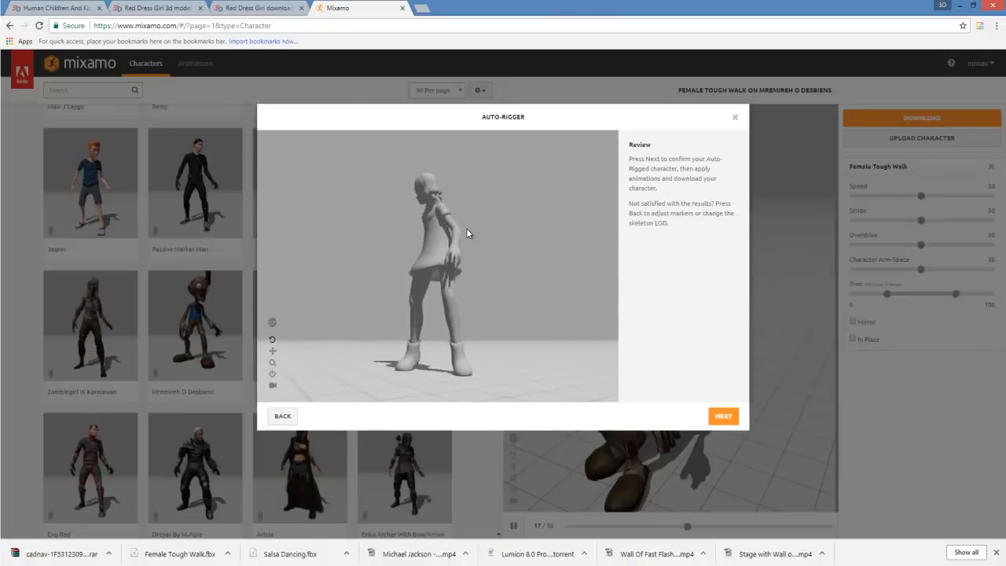
click(726, 417)
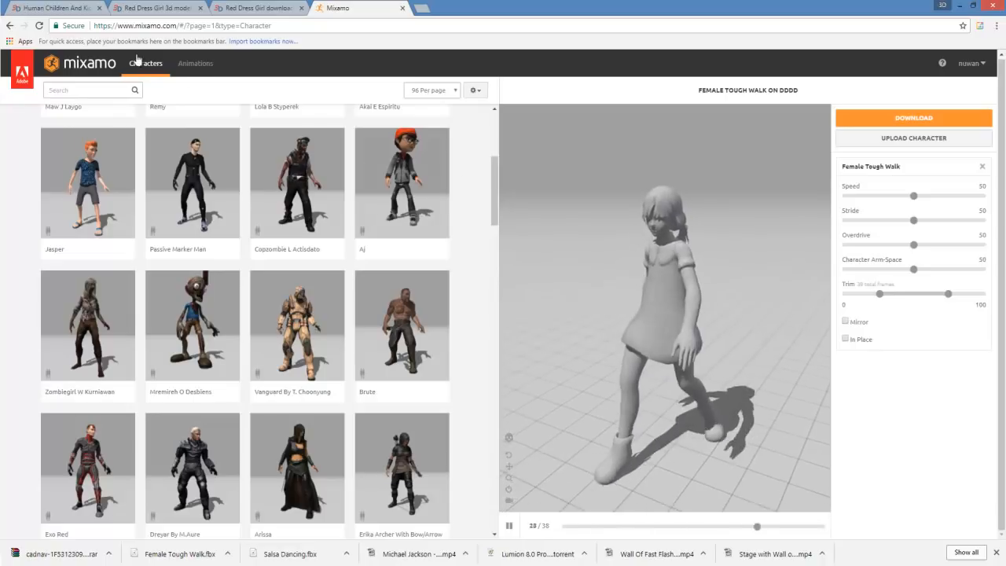
Step: Apply the Yelling animation to the rigged girl character
click(180, 70)
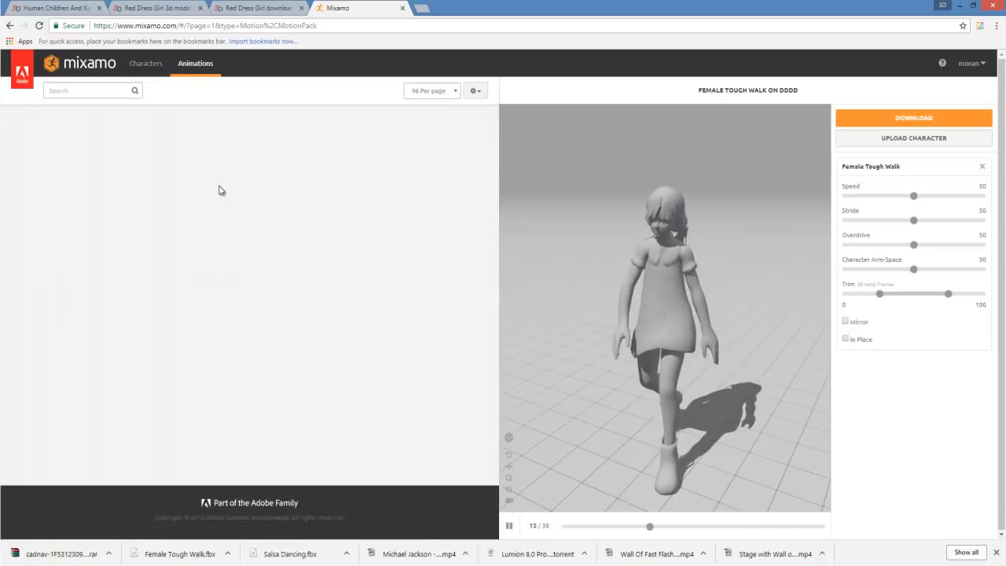
scroll(225, 314, down, 4)
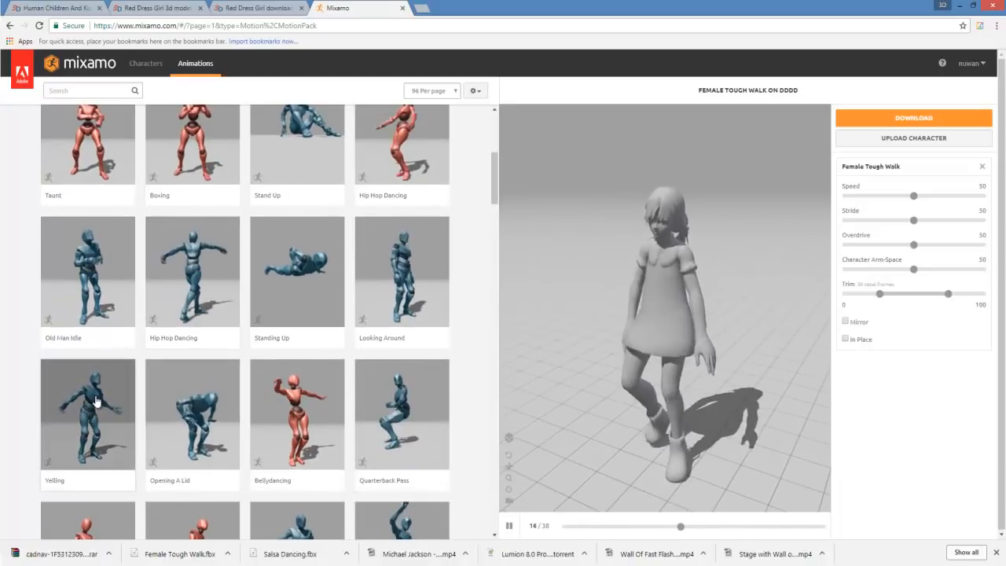
click(110, 401)
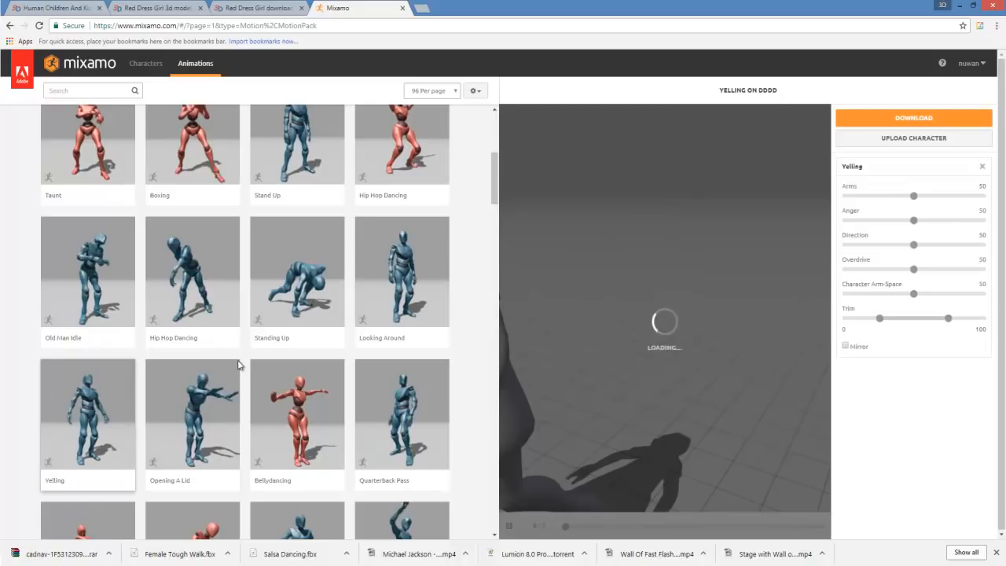
scroll(240, 367, down, 3)
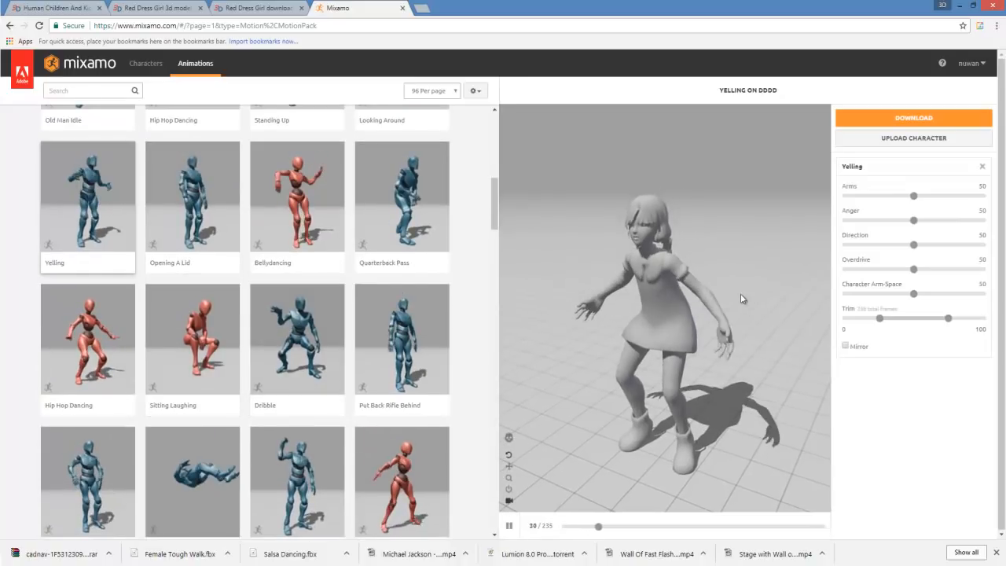
Step: Download the Yelling animation as FBX with skin at 30 frames per second, and show the downloaded file in its folder
click(912, 118)
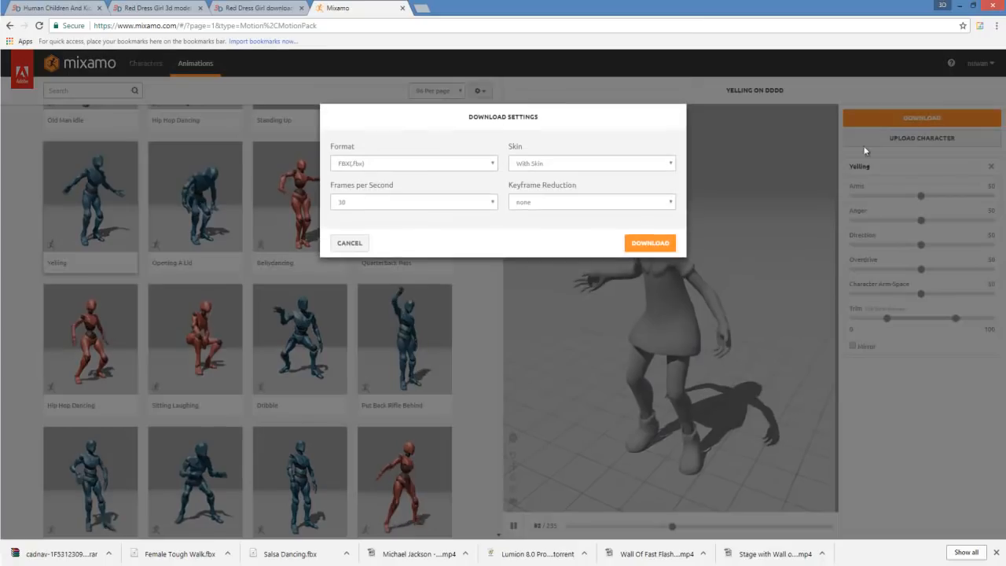
click(662, 246)
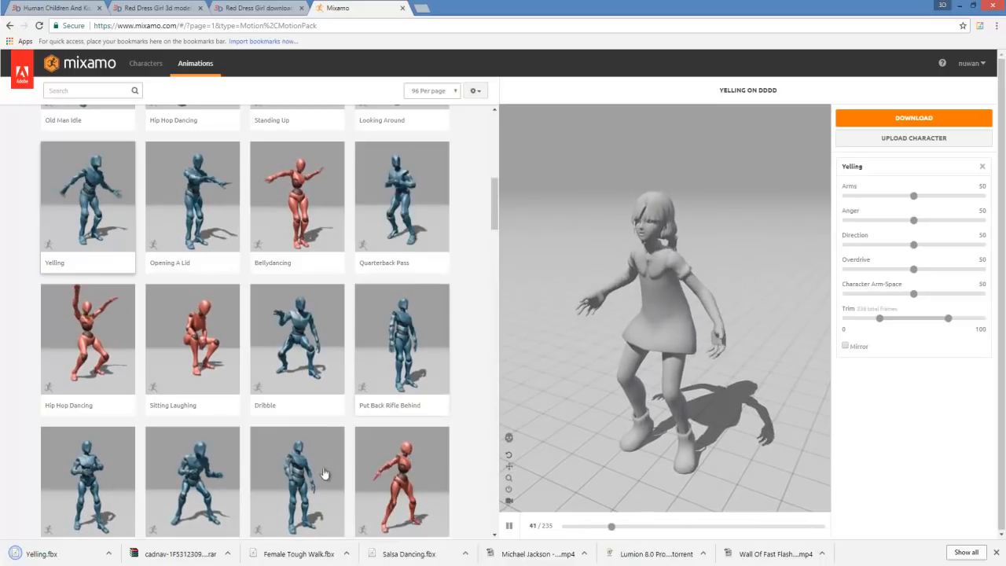
click(108, 553)
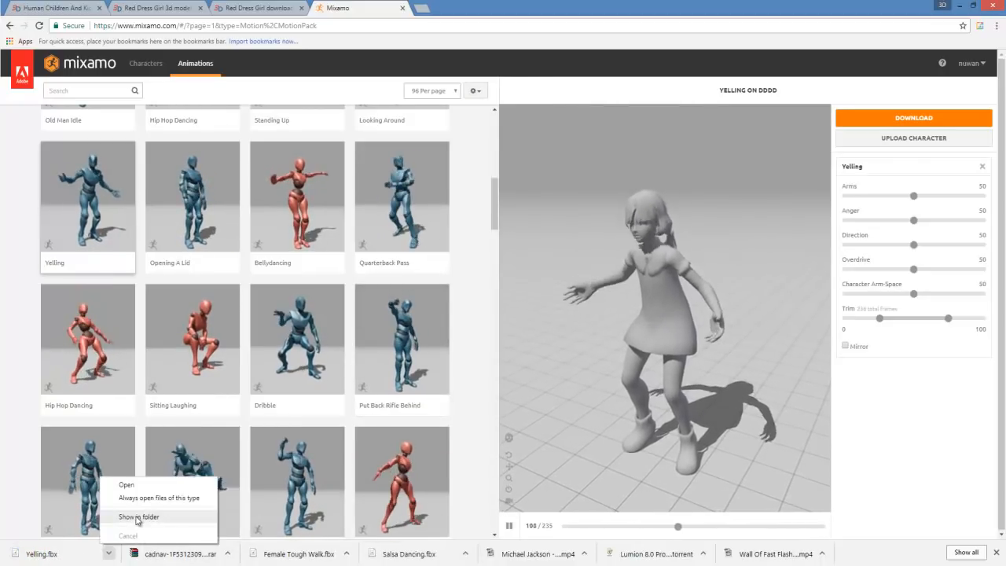
click(134, 517)
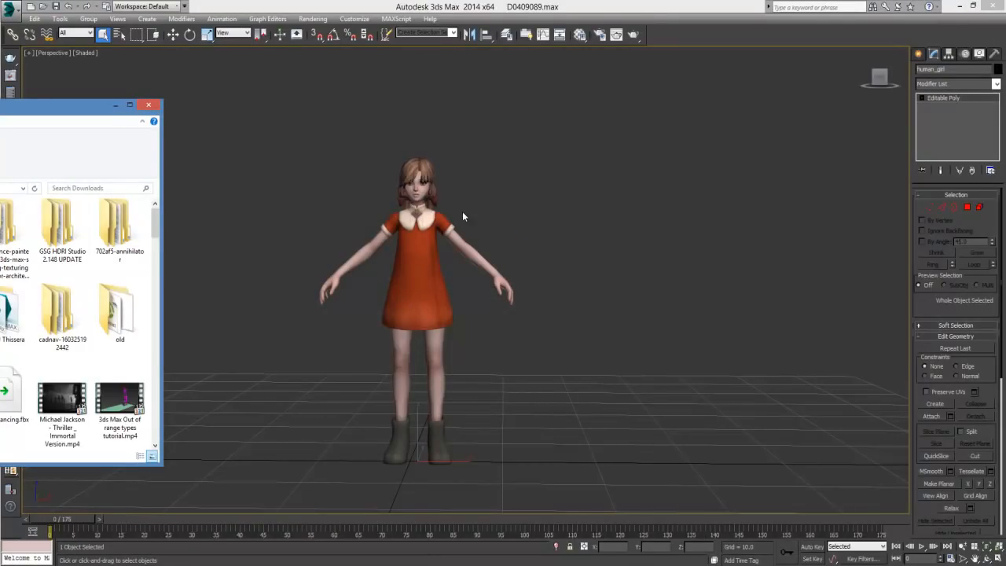
Step: Switch back to 3ds Max, move the girl mesh along X to about 29.7, and import the downloaded Yelling.fbx into the scene
click(439, 236)
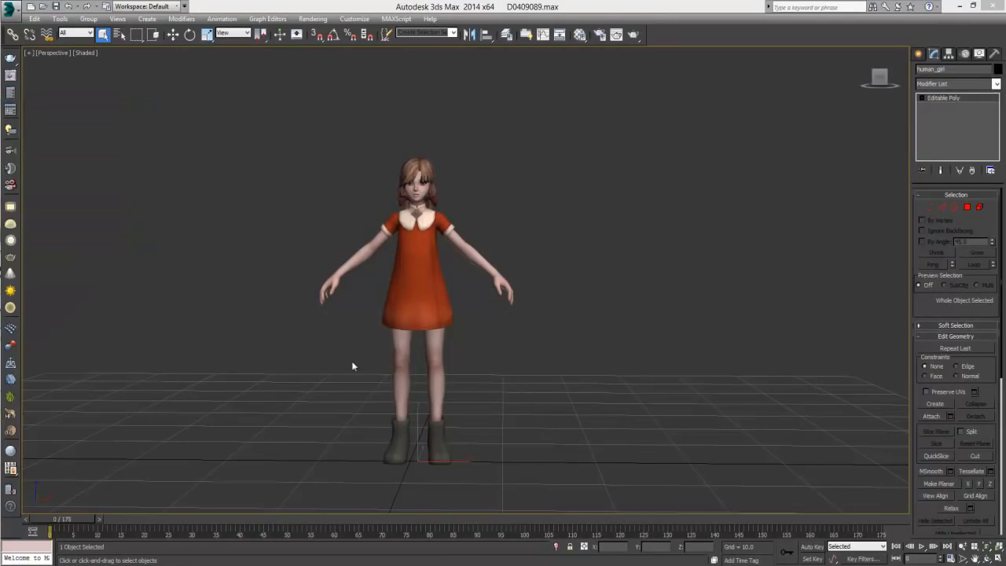
drag(440, 454, 711, 455)
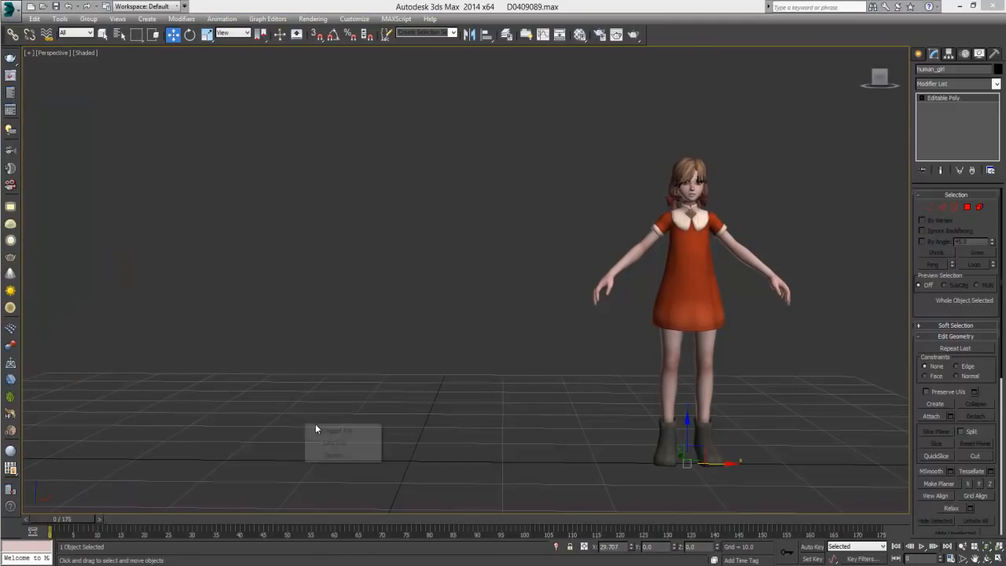
click(339, 439)
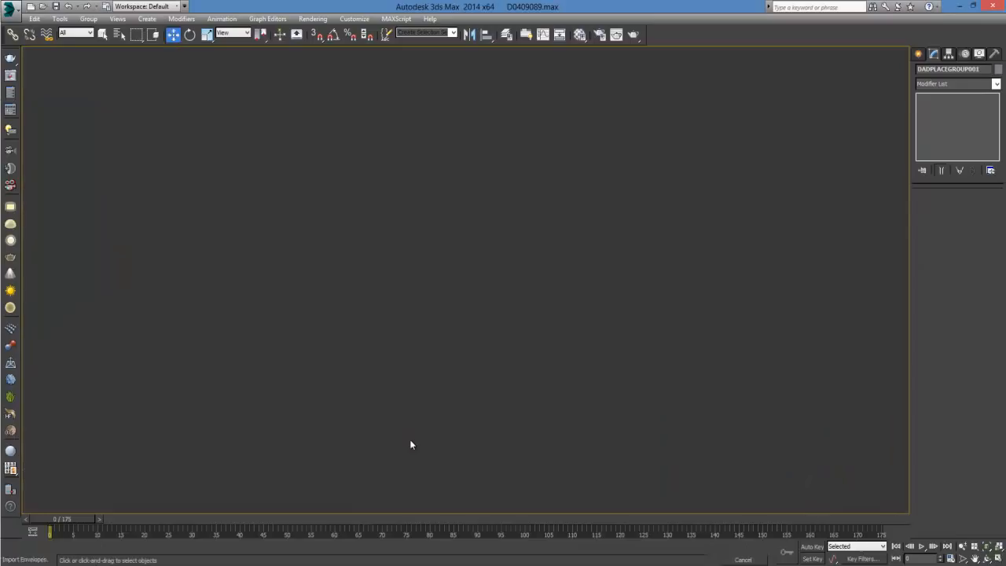
Step: Inspect the scene after the import and select the girl mesh near the grid's centre
click(307, 284)
scroll(312, 283, down, 5)
scroll(312, 283, up, 10)
scroll(314, 289, down, 5)
click(341, 283)
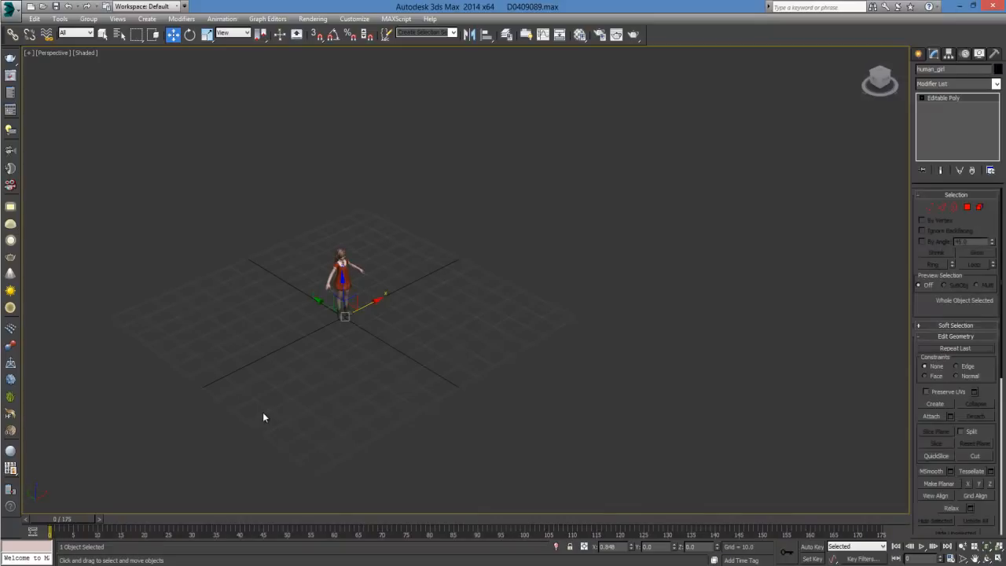
Step: Delete the old girl mesh and import the animated Yelling FBX file into the emptied scene
key(Delete)
right_click(433, 359)
click(467, 303)
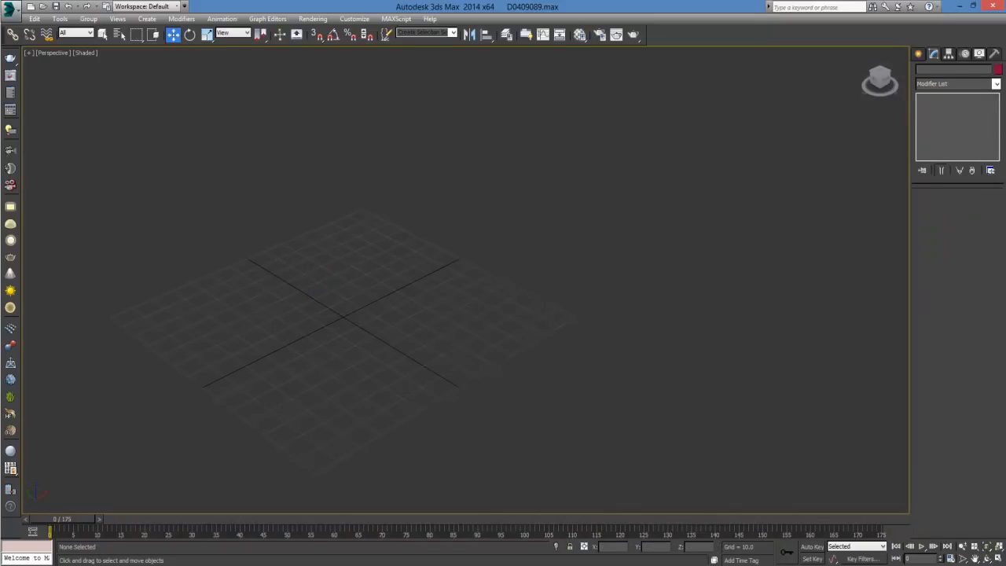
drag(0, 338, 226, 268)
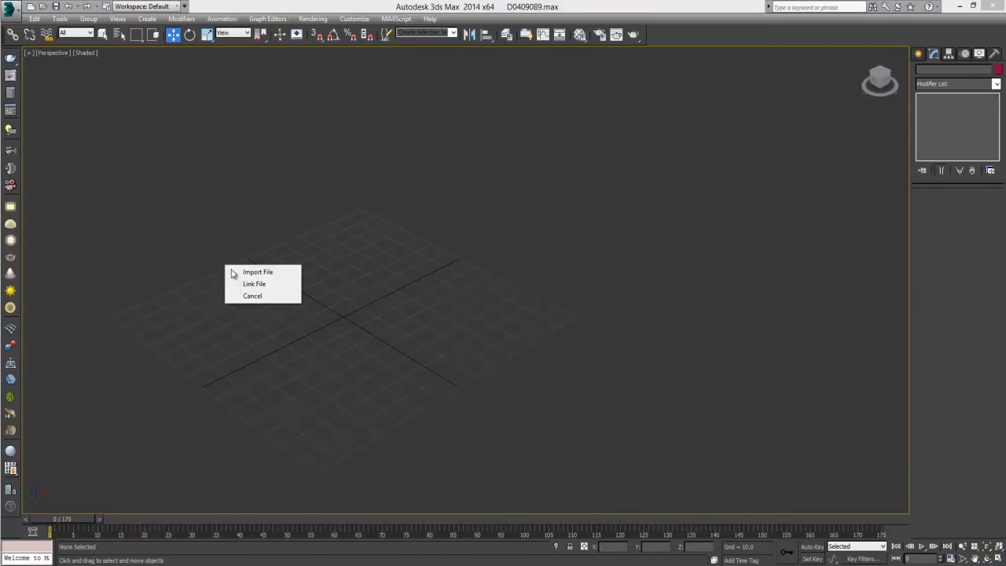
click(236, 271)
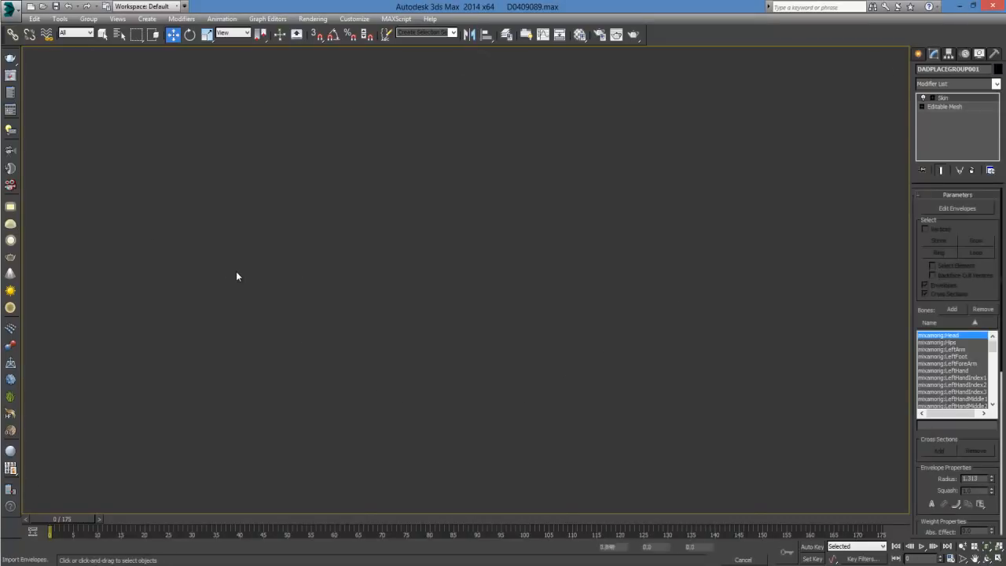
click(161, 227)
Step: Play back the imported girl's animation, view her from another side, and stop the playback
middle_drag(338, 182, 354, 266)
click(370, 266)
scroll(354, 266, down, 2)
drag(106, 522, 26, 509)
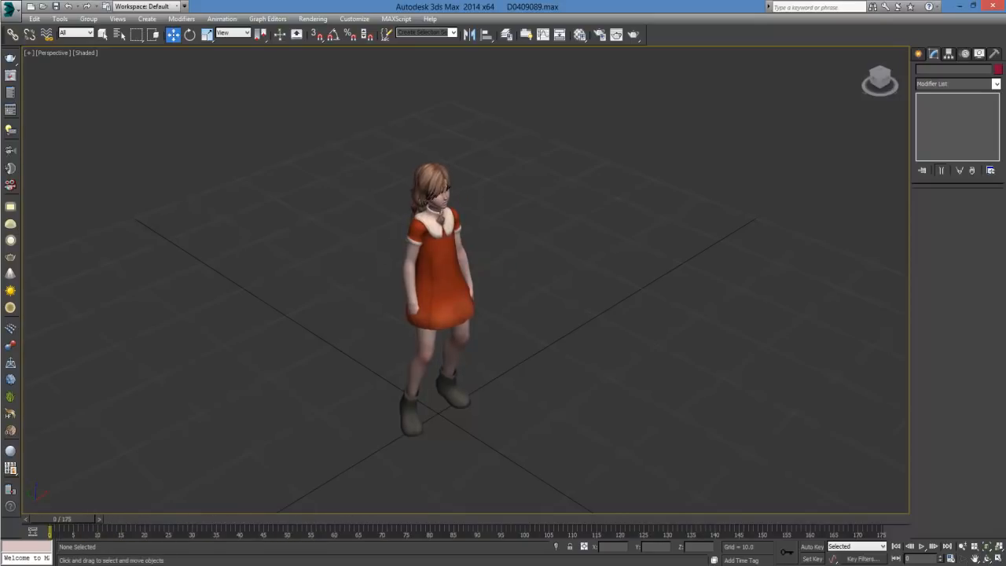
alt+middle_drag(573, 298, 477, 272)
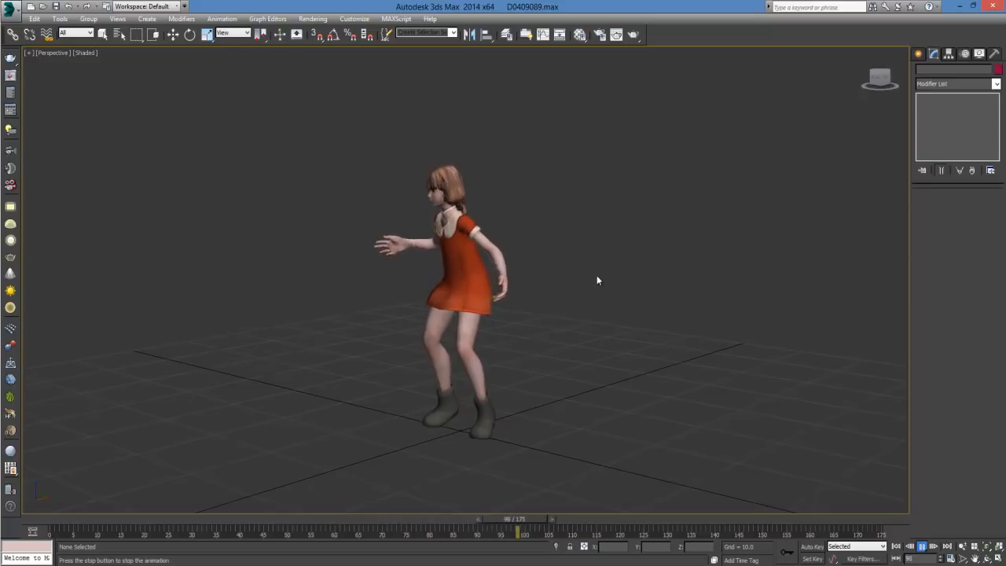
click(922, 548)
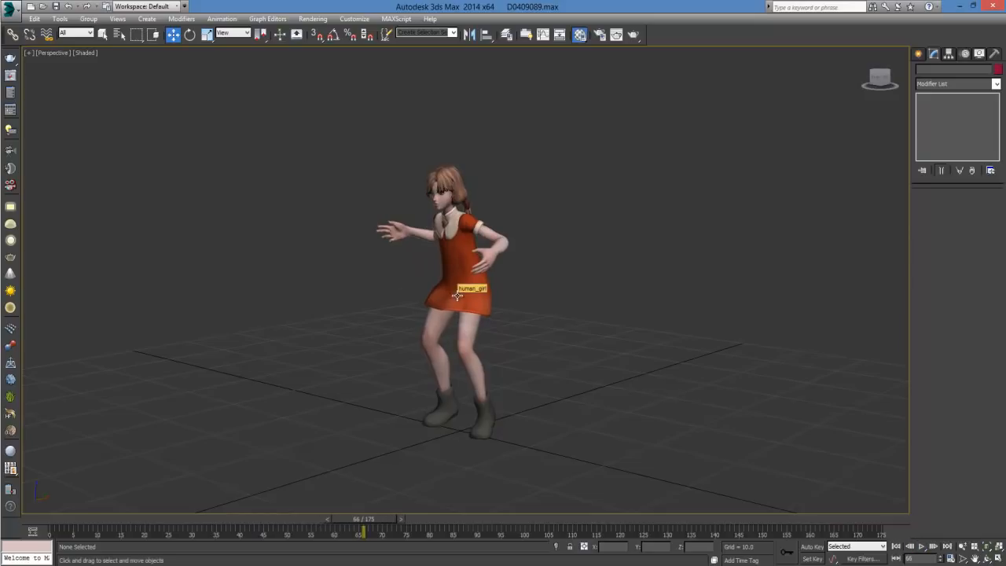
Step: Pick the girl's material into the Material Editor, view its diffuse texture human_girl_diff.tga, and close the image and editor
key(m)
click(464, 273)
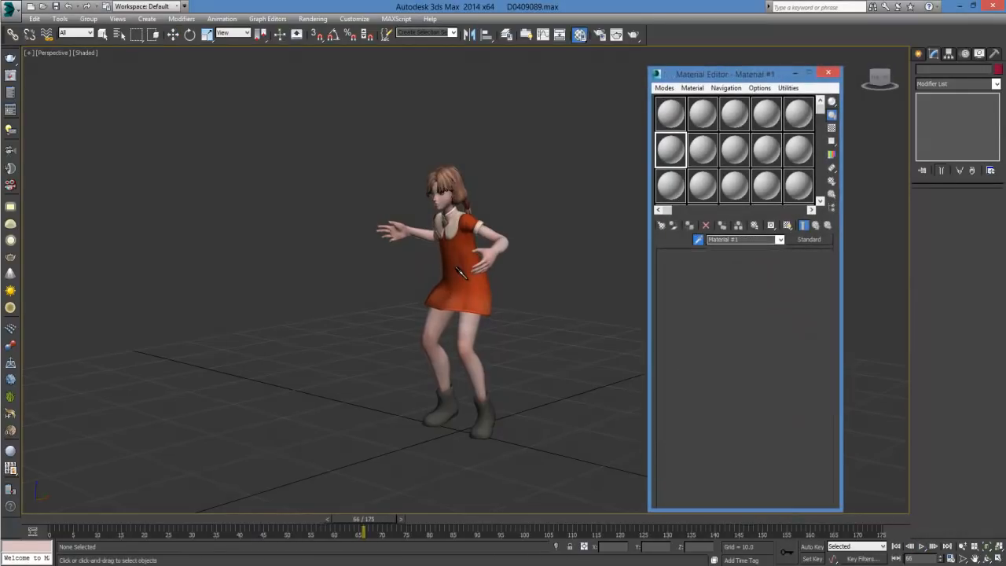
click(734, 323)
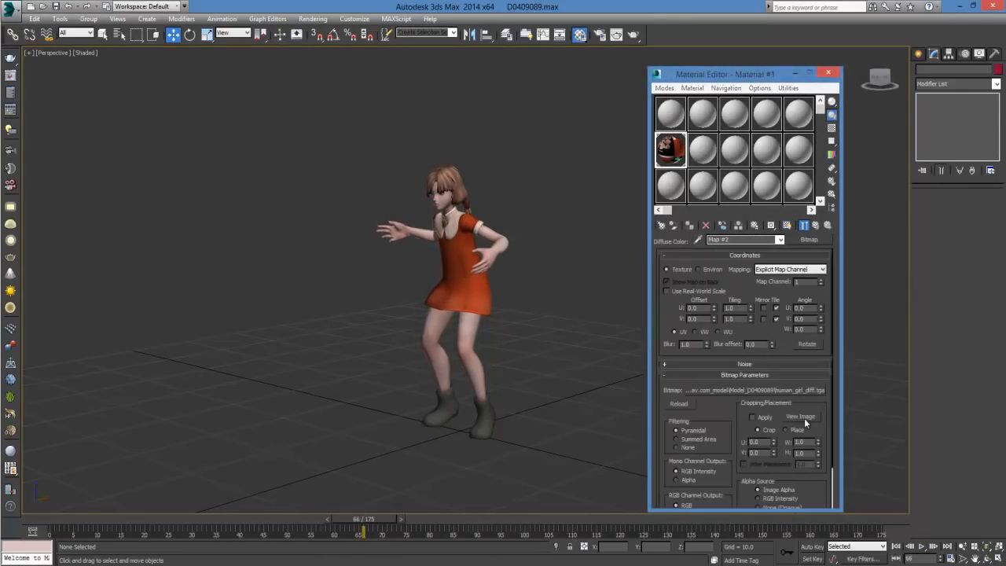
click(801, 417)
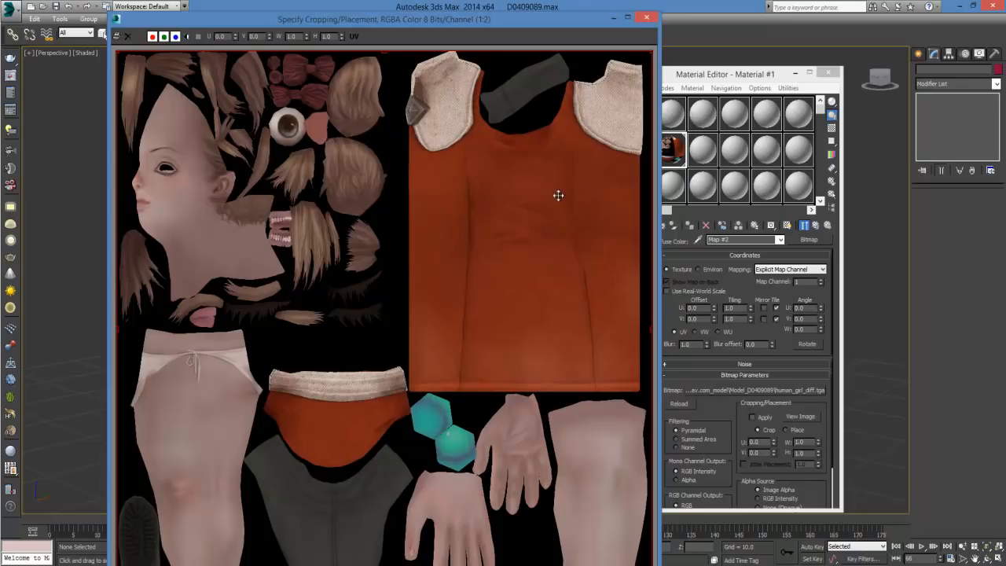
click(649, 17)
click(833, 72)
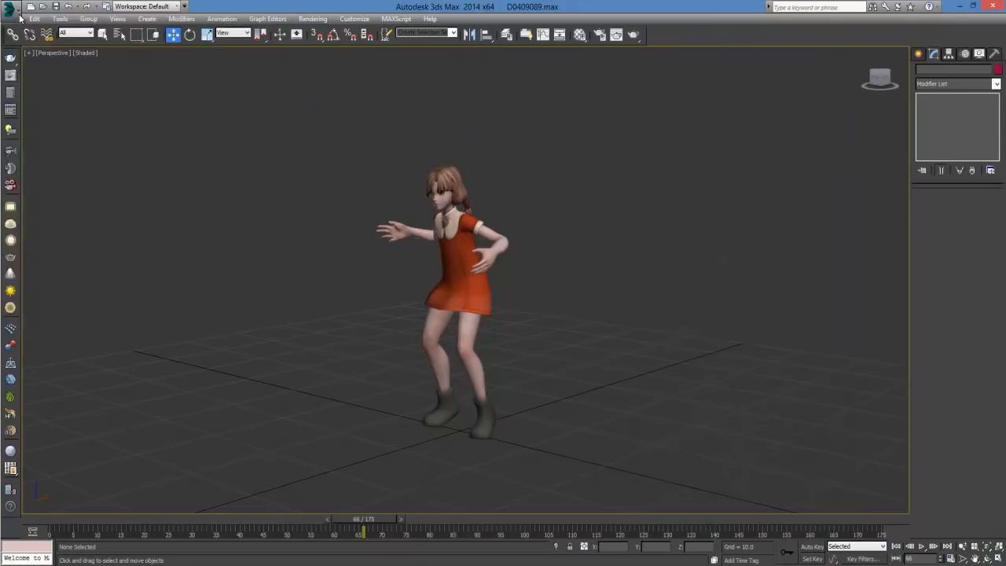
click(13, 11)
click(36, 62)
click(503, 304)
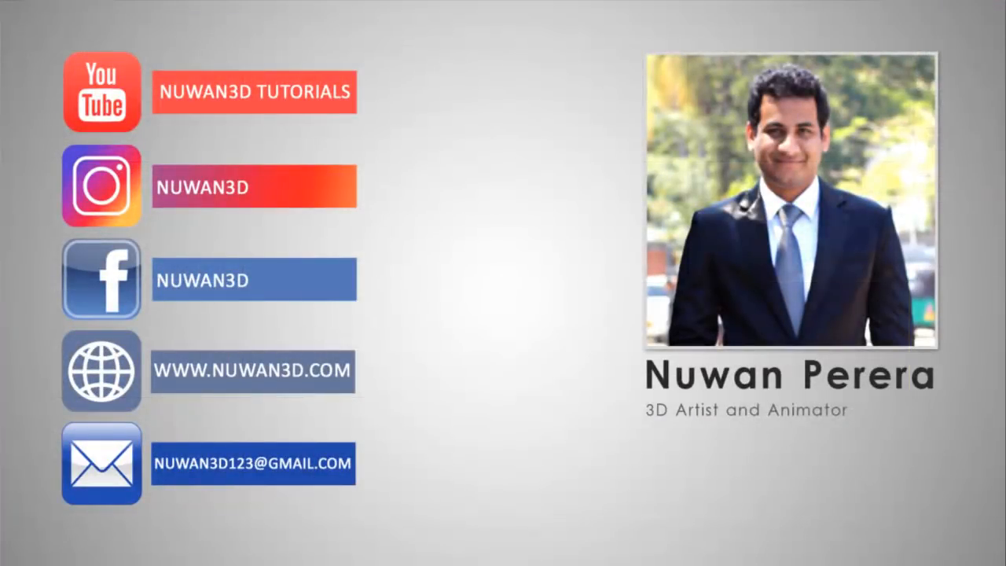